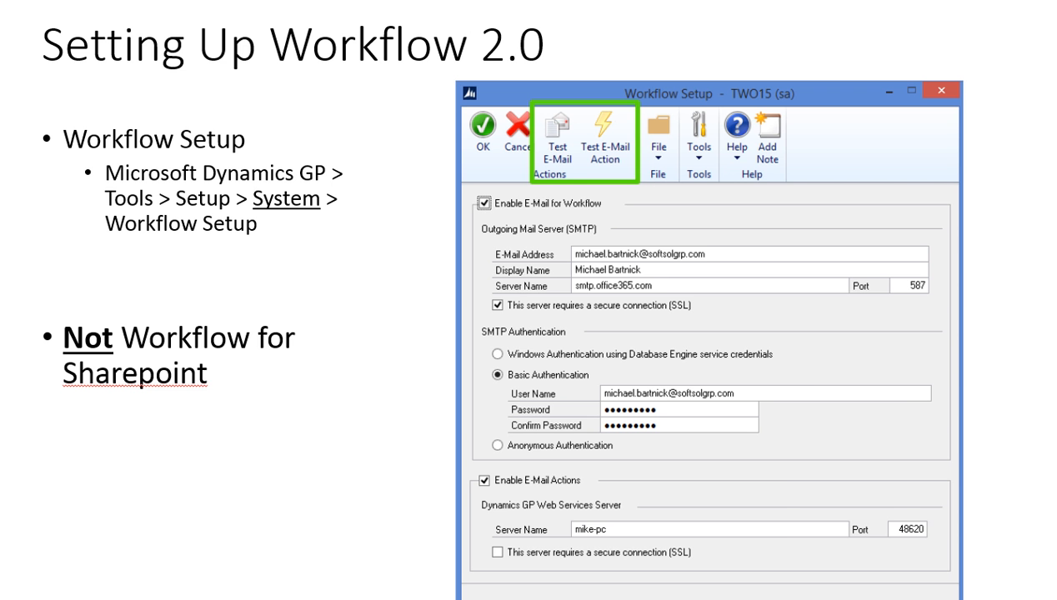
Step: Switch to Dynamics GP and expand System under Setup so Workflow Setup appears
{"action": "key", "text": "alt+Tab"}
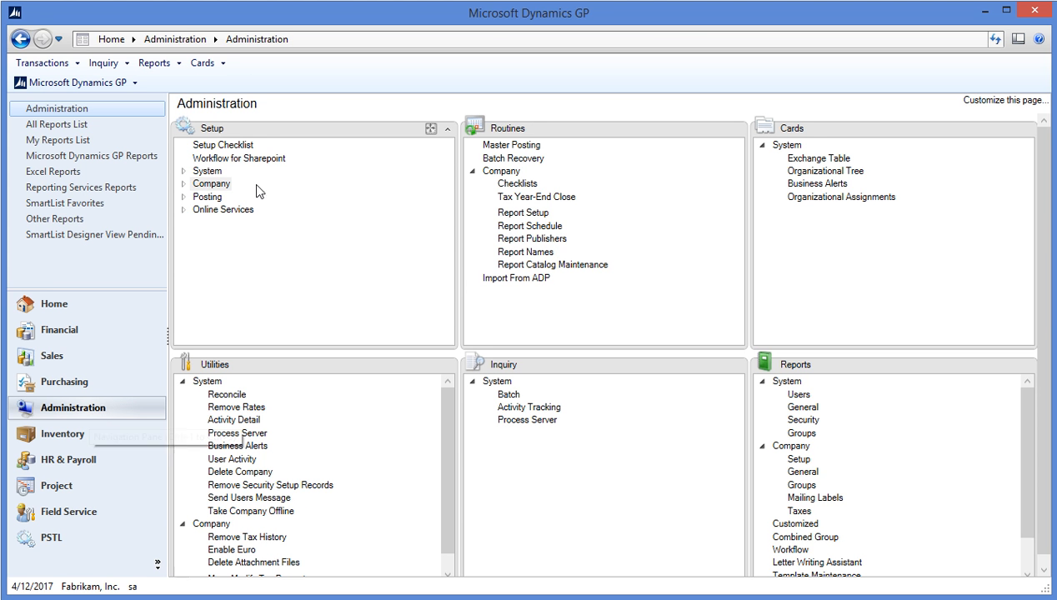
{"action": "left_click", "coordinate": [183, 174]}
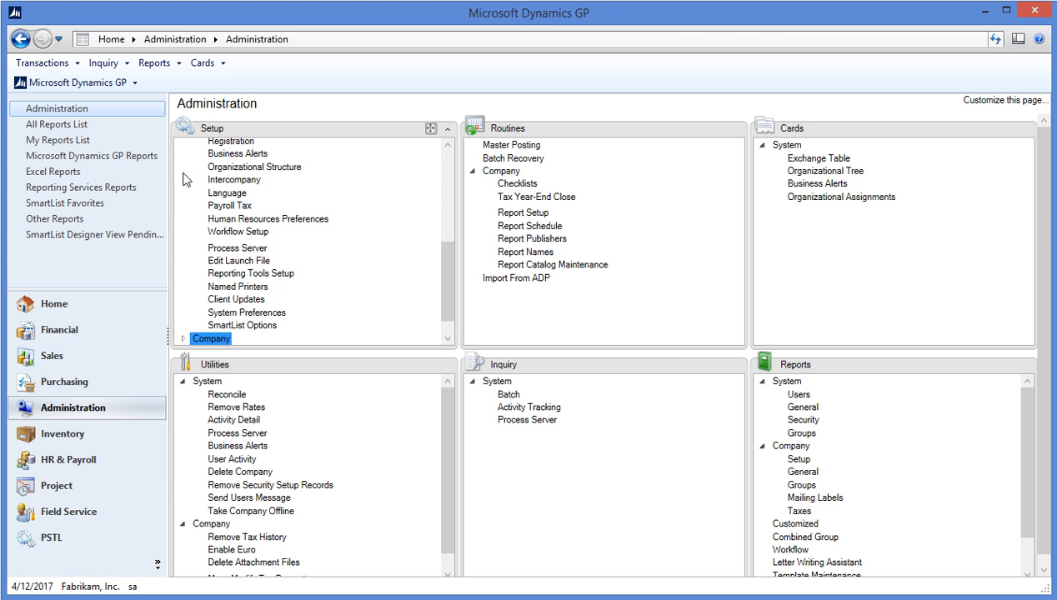
{"action": "mouse_move", "coordinate": [447, 271]}
{"action": "left_mouse_down"}
{"action": "mouse_move", "coordinate": [453, 193]}
{"action": "mouse_move", "coordinate": [449, 275]}
{"action": "left_mouse_up"}
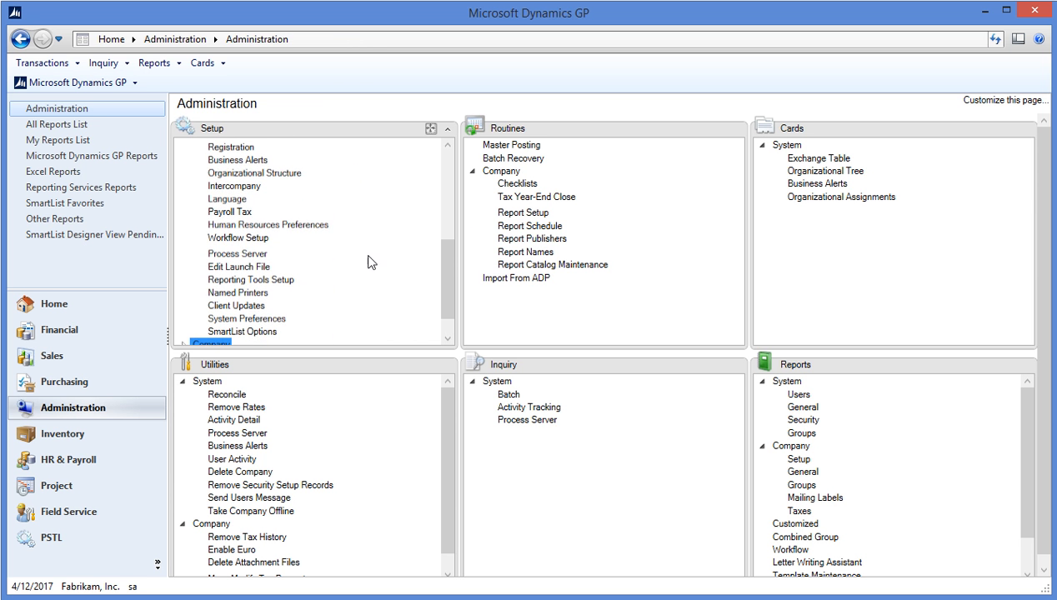
Step: Open Workflow Setup (smtp.office365.com, port 587) and run a successful e-mail action test
{"action": "left_click", "coordinate": [238, 239]}
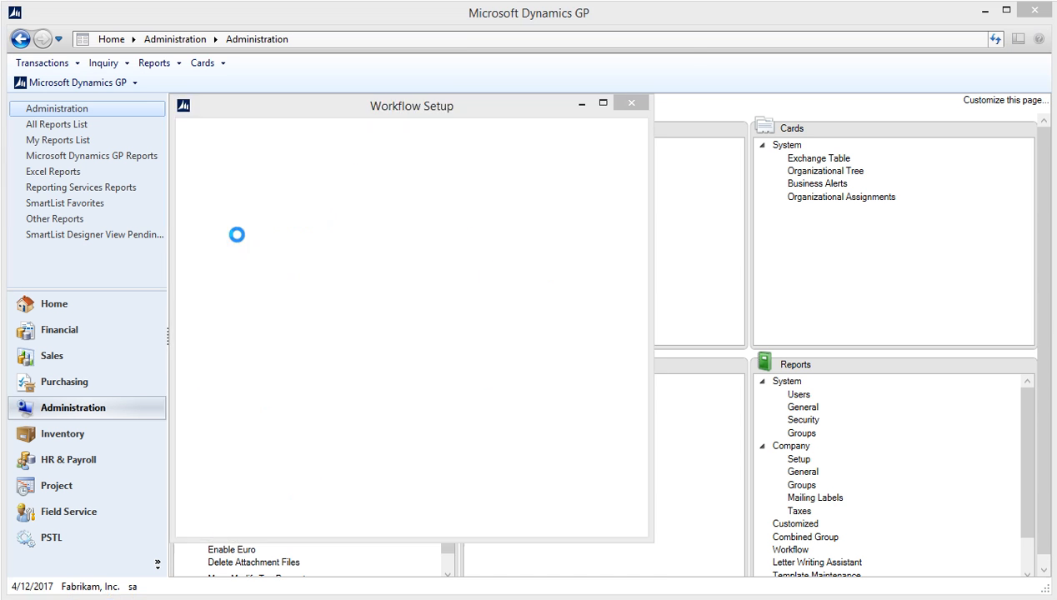
{"action": "left_click_drag", "start_coordinate": [482, 113], "coordinate": [531, 58]}
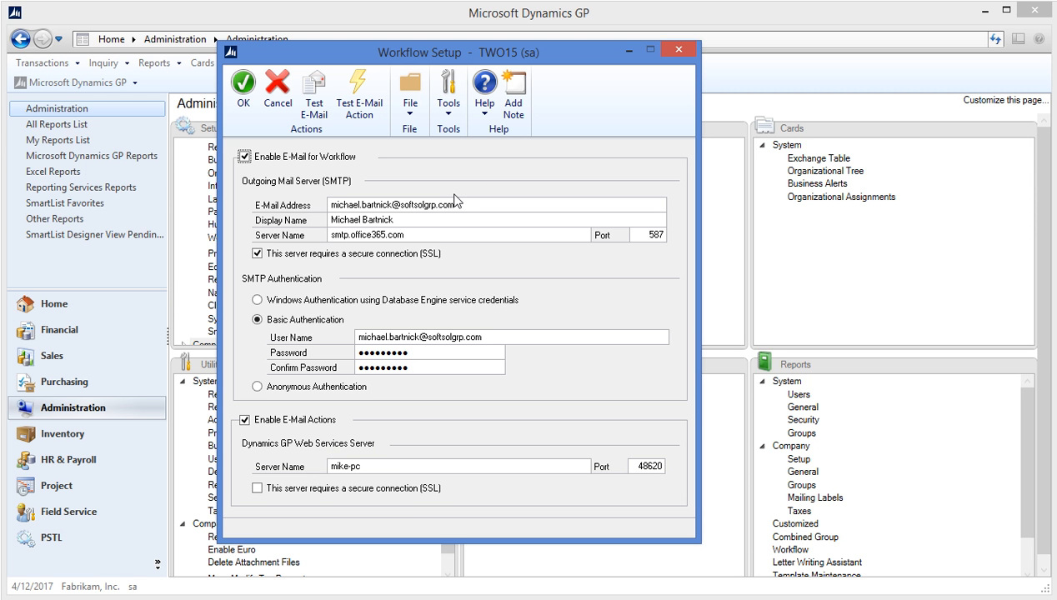
{"action": "left_click", "coordinate": [360, 107]}
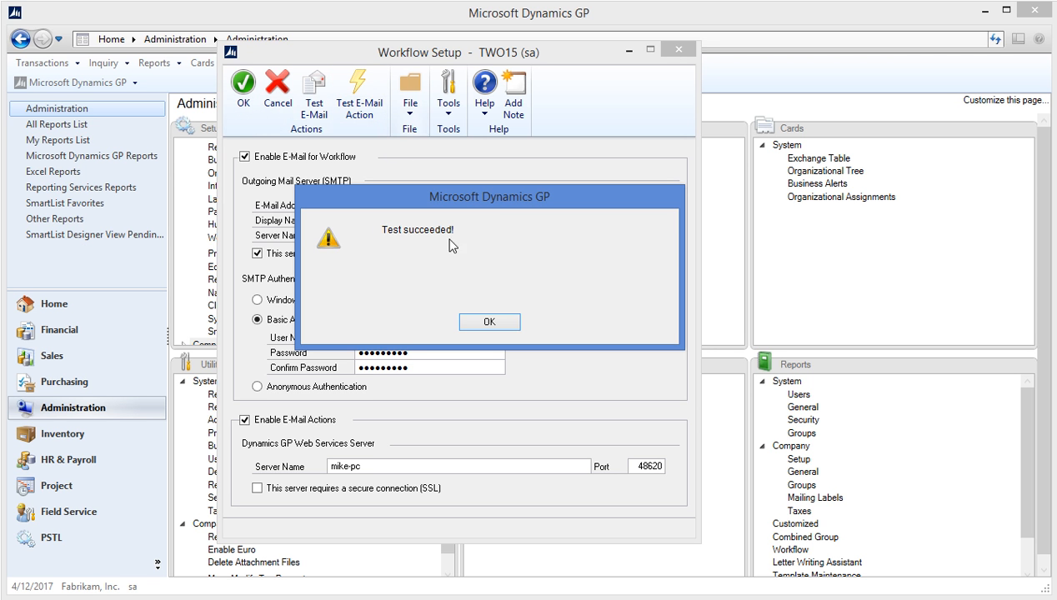
{"action": "left_click", "coordinate": [481, 323]}
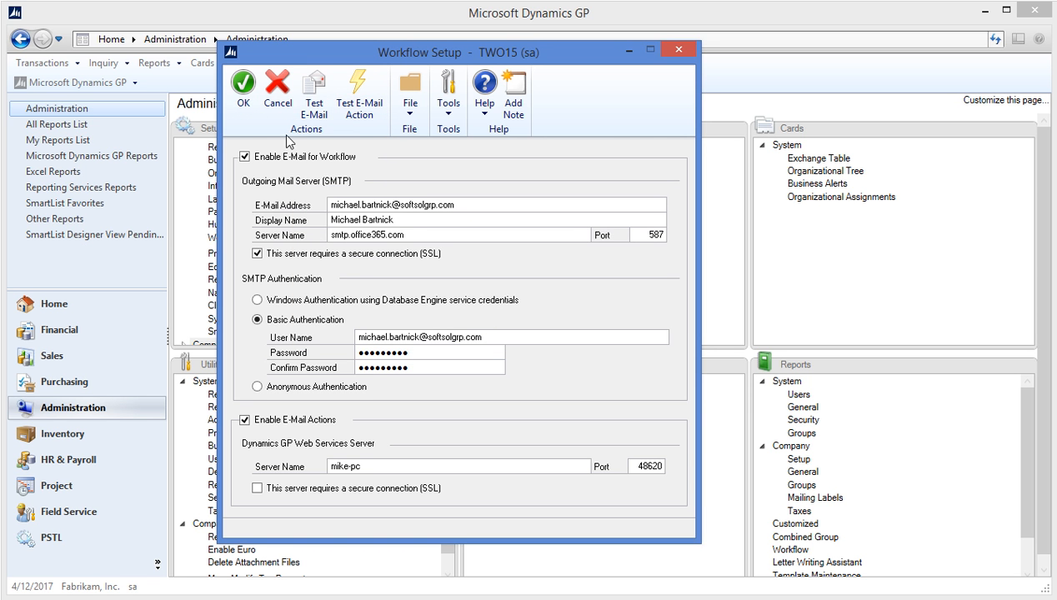
Step: Send a test workflow e-mail to the user's own e-mail address, then save Workflow Setup with OK
{"action": "left_click", "coordinate": [327, 121]}
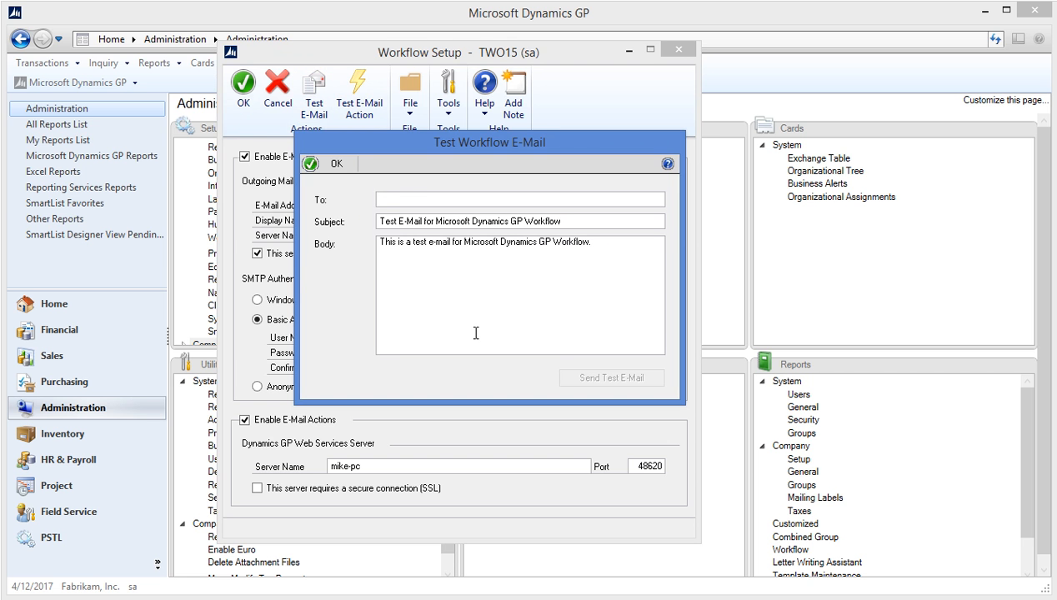
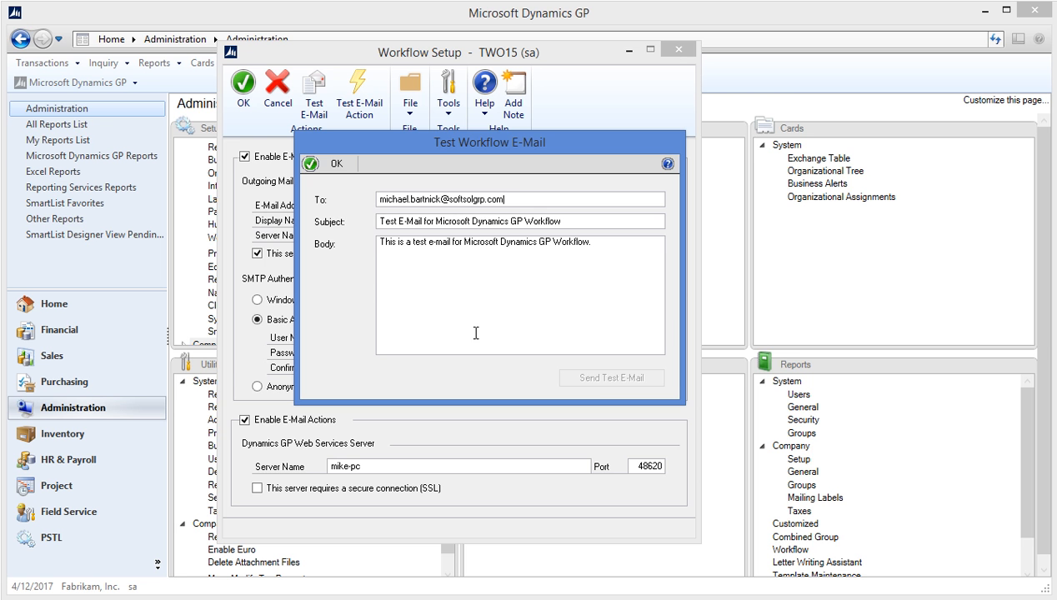
{"action": "key", "text": "Tab"}
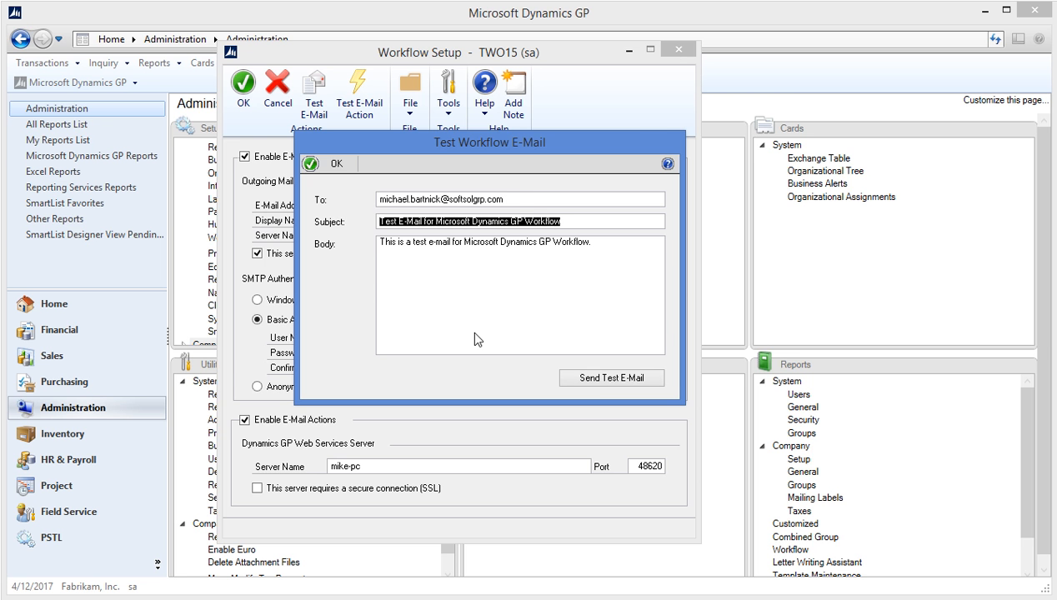
{"action": "left_click", "coordinate": [588, 380]}
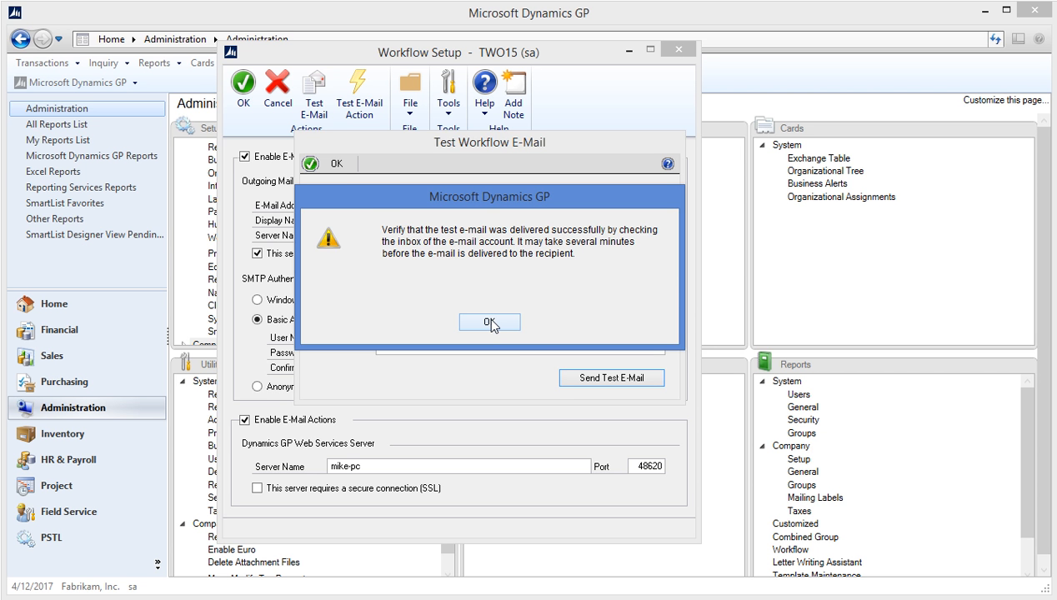
{"action": "left_click", "coordinate": [490, 322]}
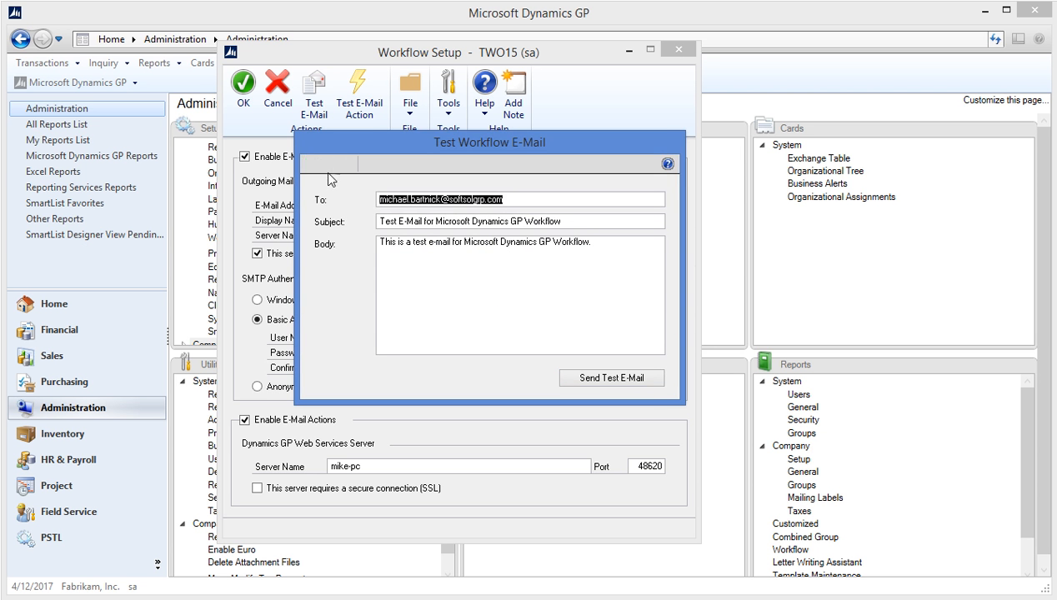
{"action": "left_click", "coordinate": [326, 165]}
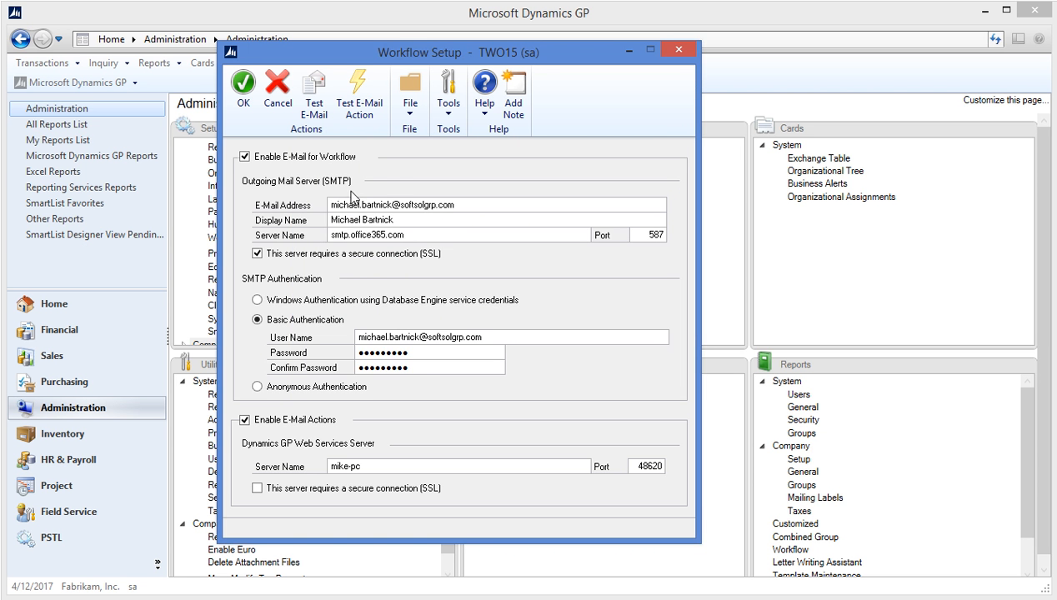
{"action": "left_click", "coordinate": [241, 92]}
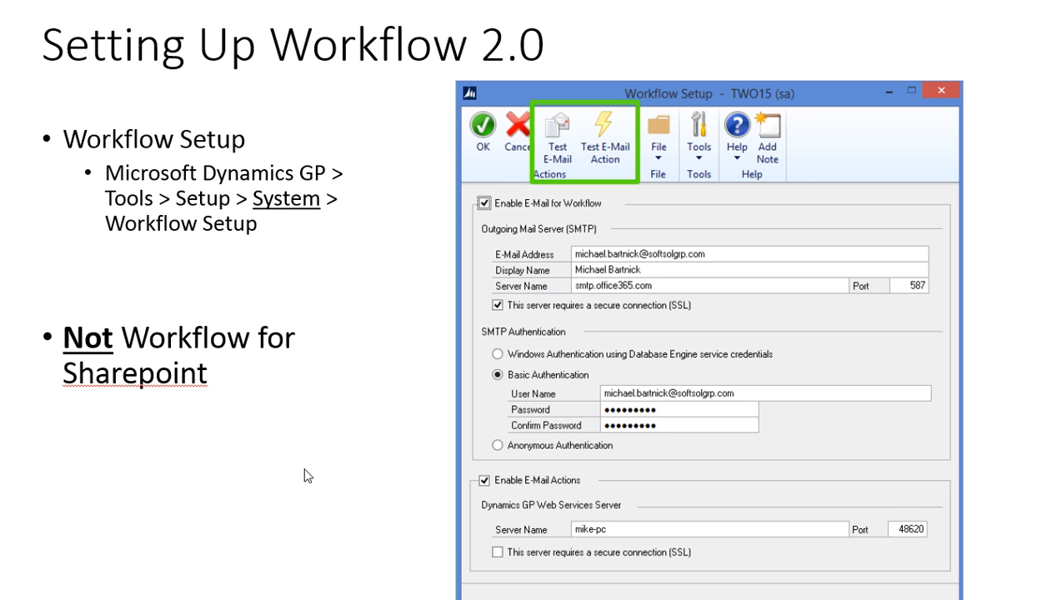
Step: Advance the slideshow to the Workflow Calendar slide
{"action": "key", "text": "Right"}
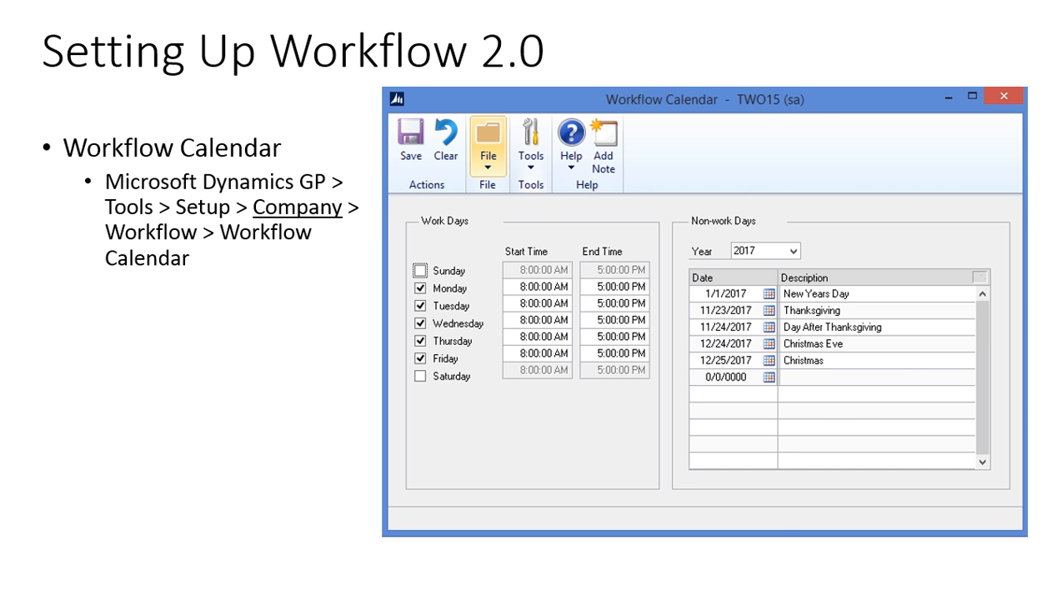
Step: Open the Workflow Calendar under Company setup, review its Monday–Friday hours and 2017 holidays, and close it
{"action": "left_click", "coordinate": [138, 597]}
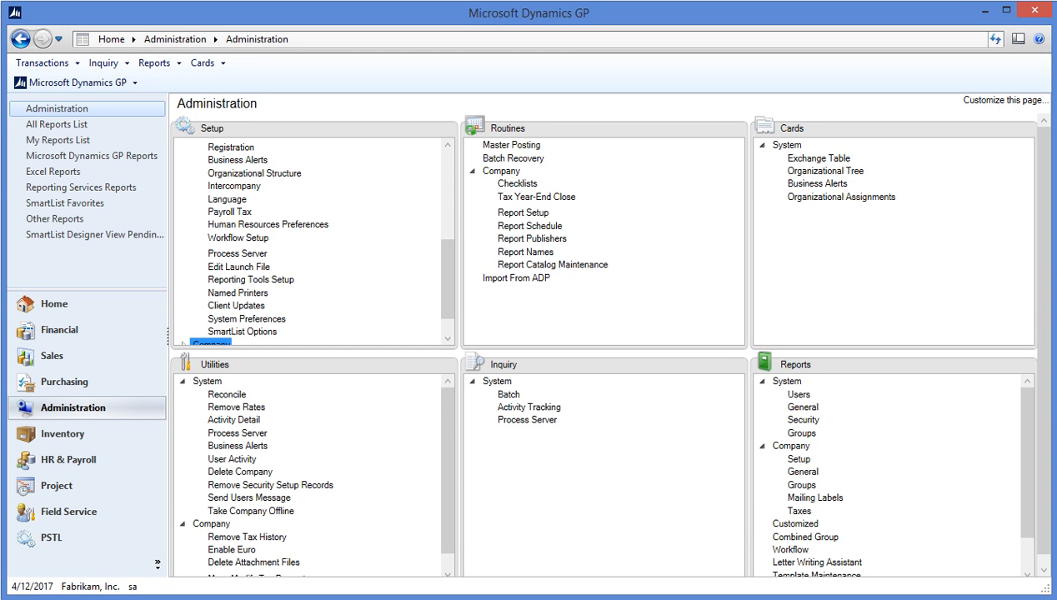
{"action": "left_click", "coordinate": [125, 87]}
{"action": "left_click", "coordinate": [204, 148]}
{"action": "left_click_drag", "start_coordinate": [440, 258], "coordinate": [440, 292]}
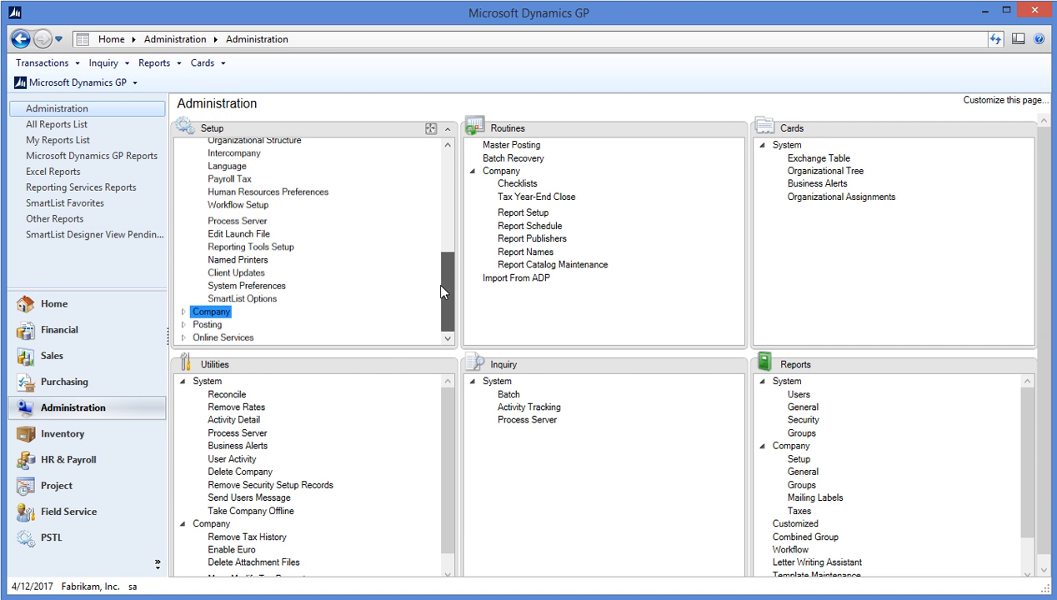
{"action": "left_click", "coordinate": [182, 312]}
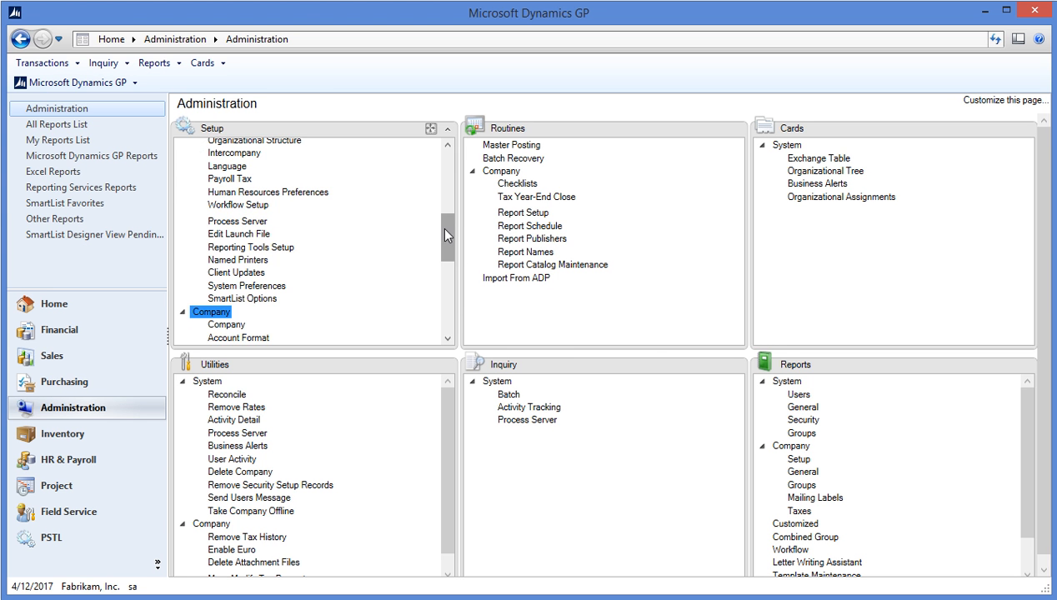
{"action": "left_click_drag", "start_coordinate": [444, 229], "coordinate": [435, 298]}
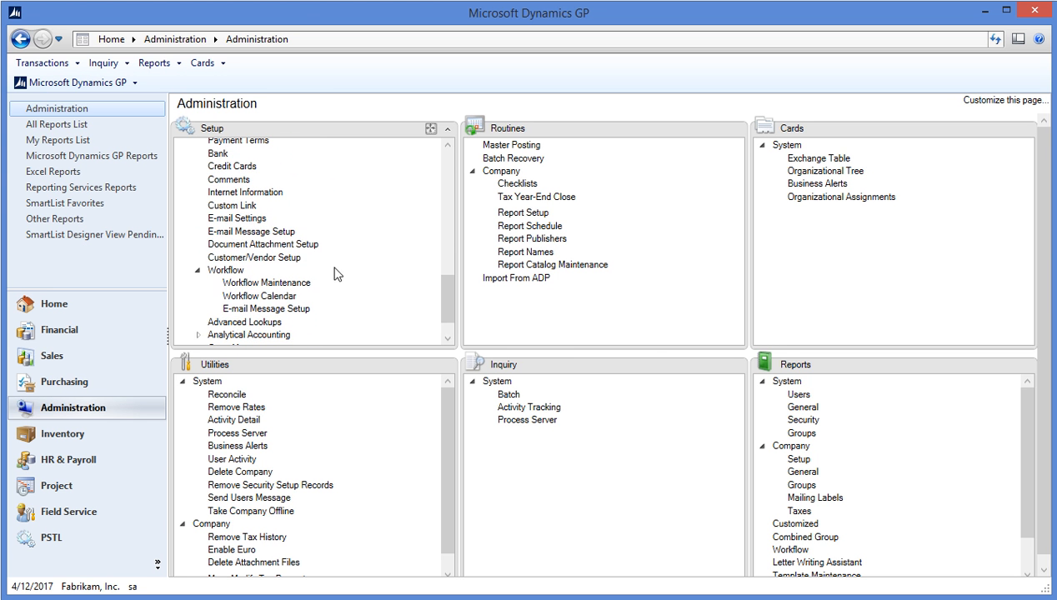
{"action": "left_click", "coordinate": [259, 296]}
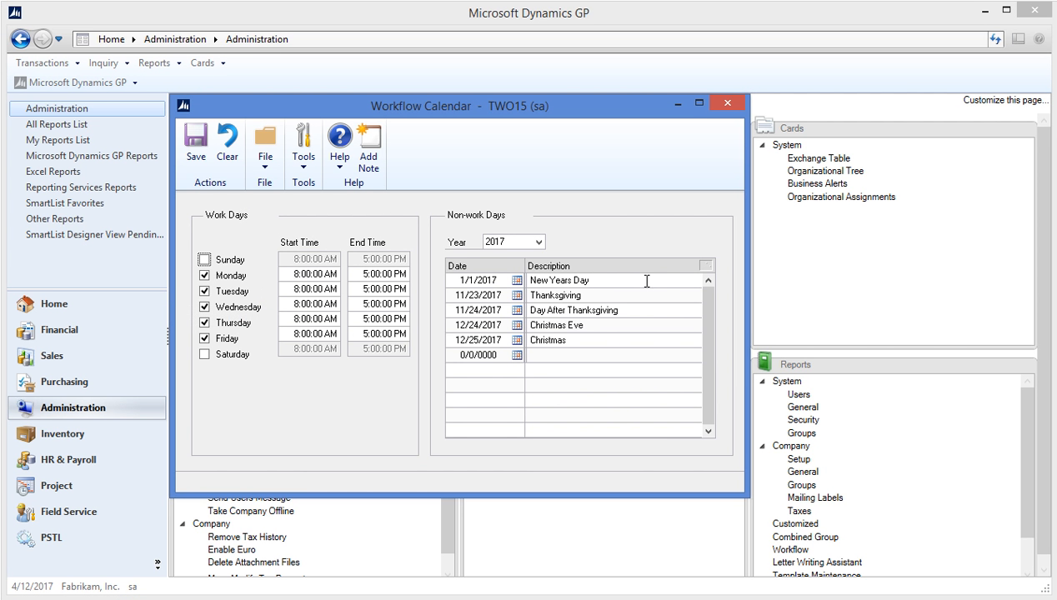
{"action": "left_click", "coordinate": [718, 107]}
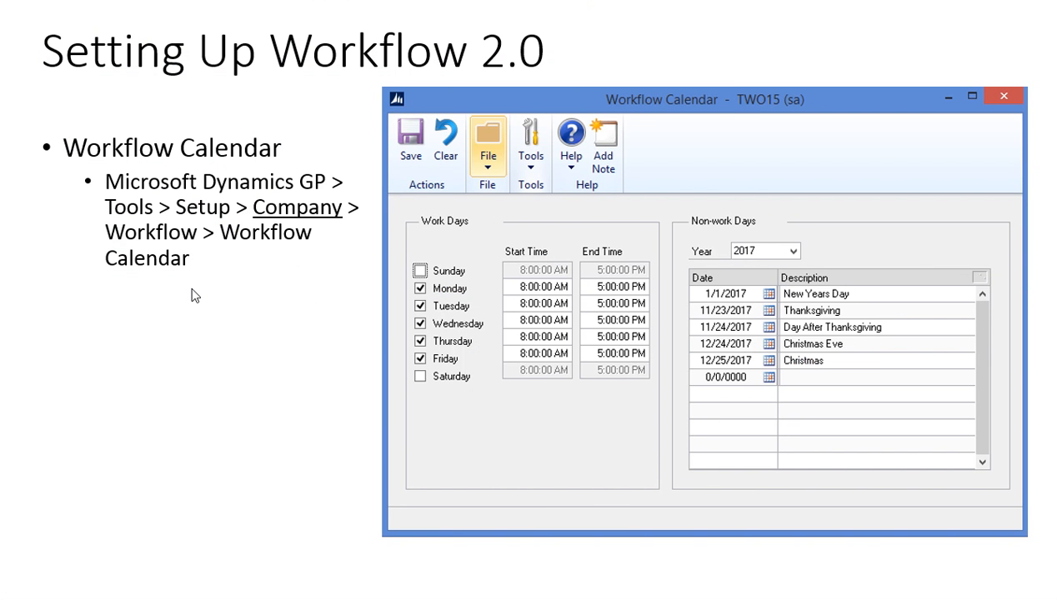
Step: Advance to the E-Mail Message Setup slide, then open Message Setup in Dynamics GP
{"action": "left_click", "coordinate": [195, 296]}
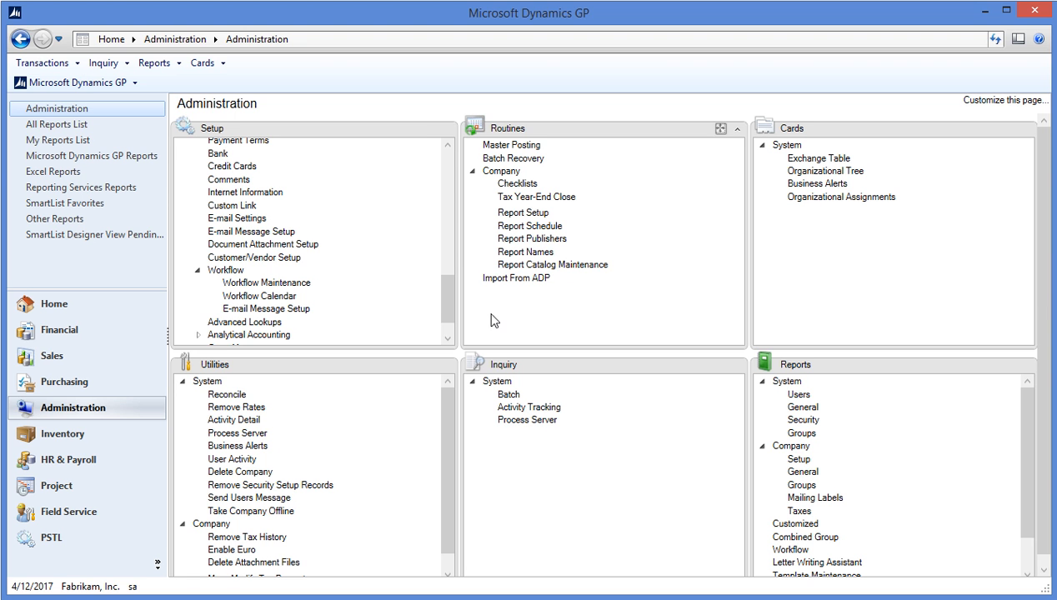
{"action": "left_click", "coordinate": [248, 310]}
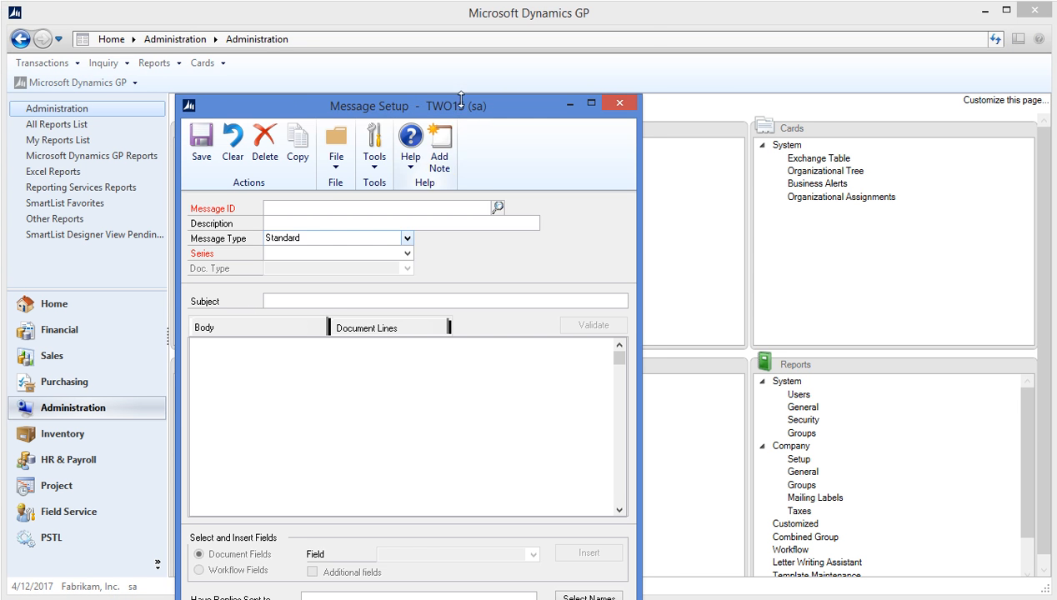
Step: Look up and load the MTB WF POREQ APPROVAL message in Message Setup
{"action": "left_click_drag", "start_coordinate": [465, 121], "coordinate": [481, 43]}
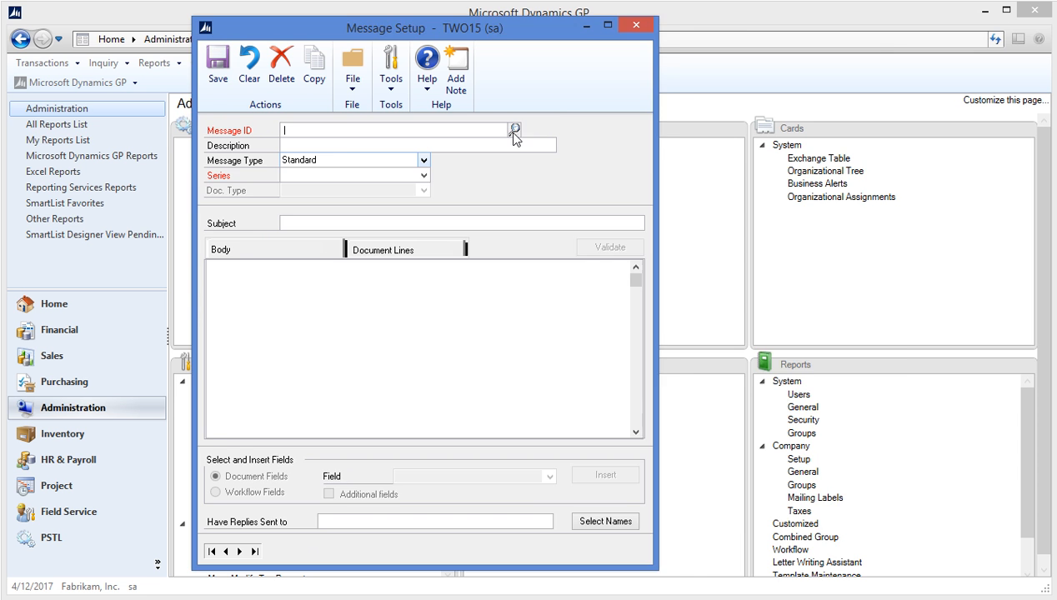
{"action": "left_click", "coordinate": [514, 131]}
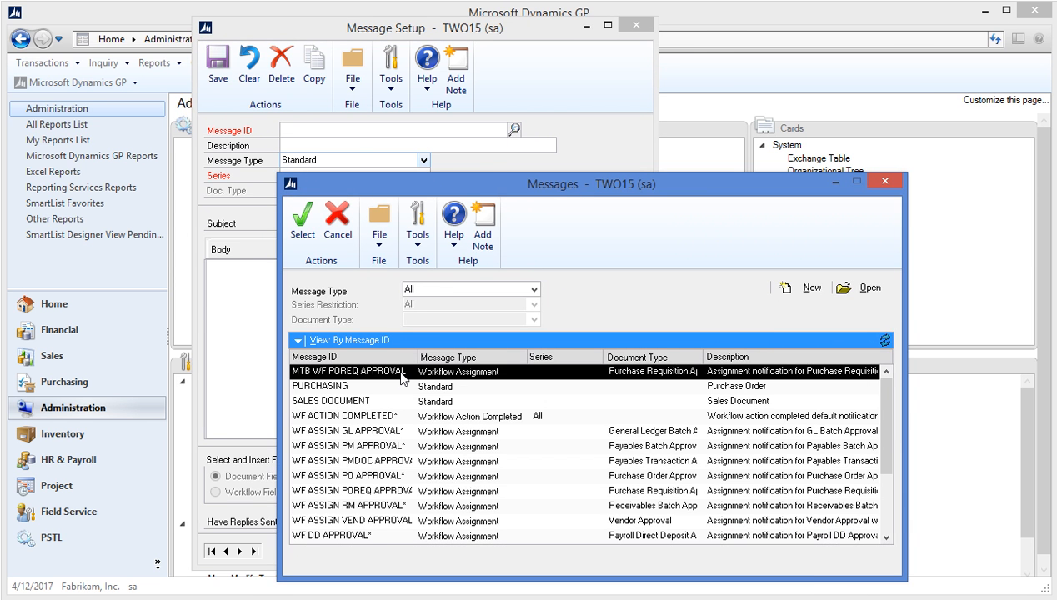
{"action": "double_click", "coordinate": [401, 379]}
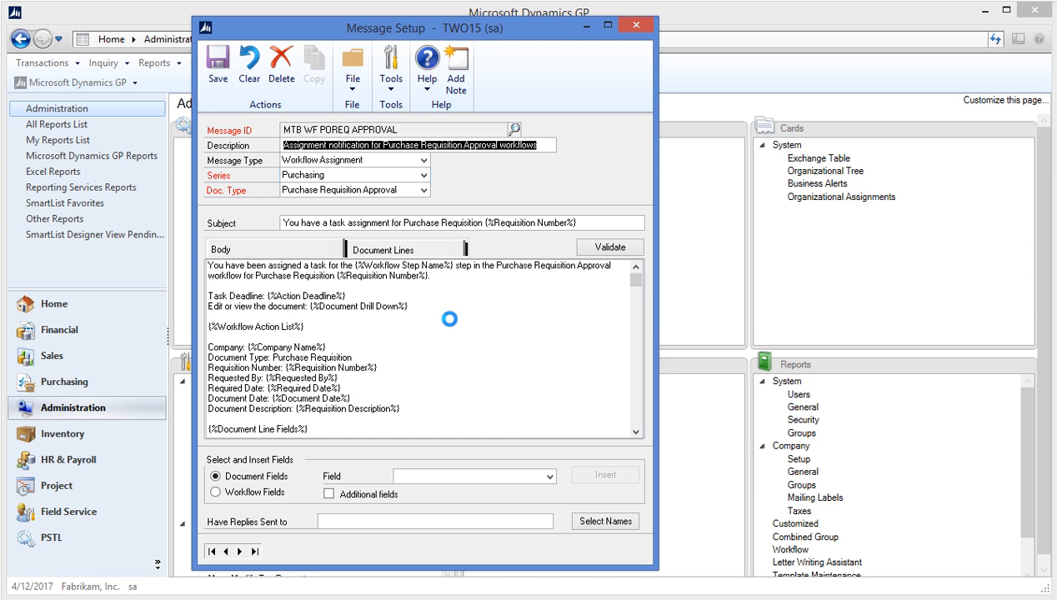
{"action": "left_click", "coordinate": [236, 286]}
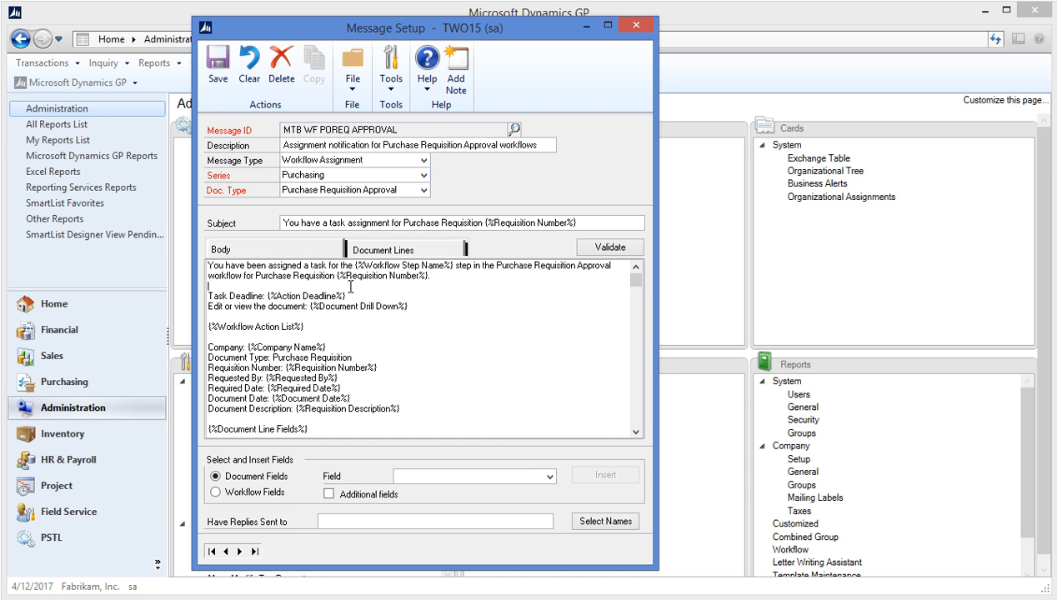
{"action": "right_click", "coordinate": [243, 286]}
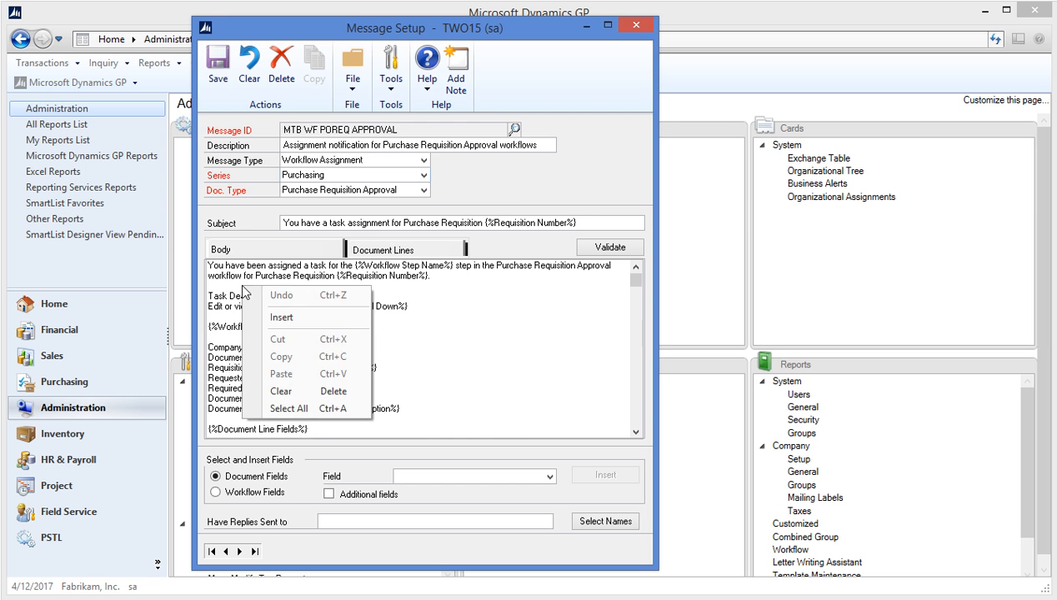
{"action": "left_click", "coordinate": [271, 315]}
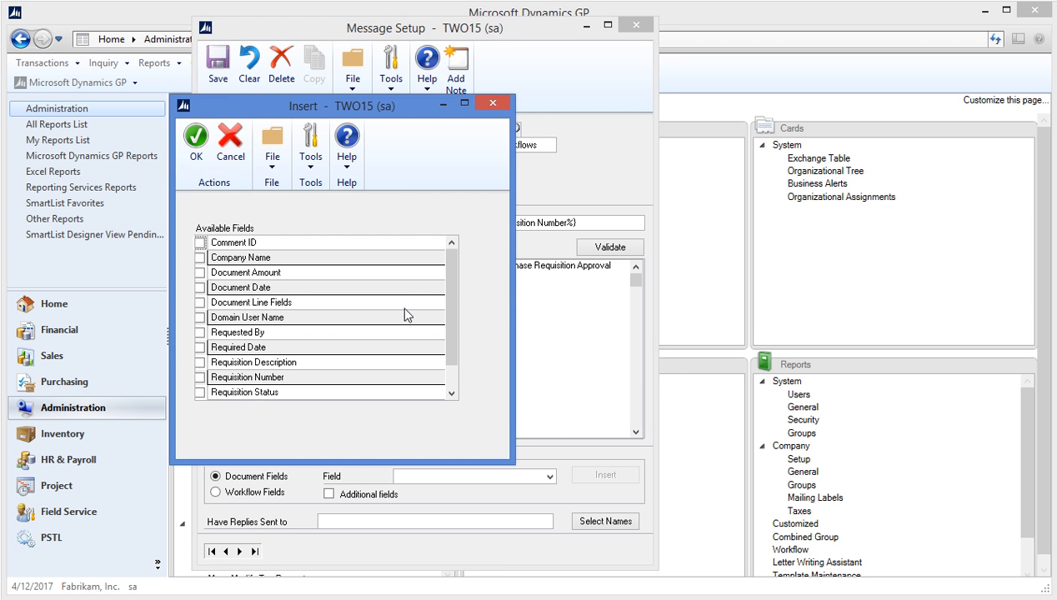
{"action": "left_click", "coordinate": [200, 288]}
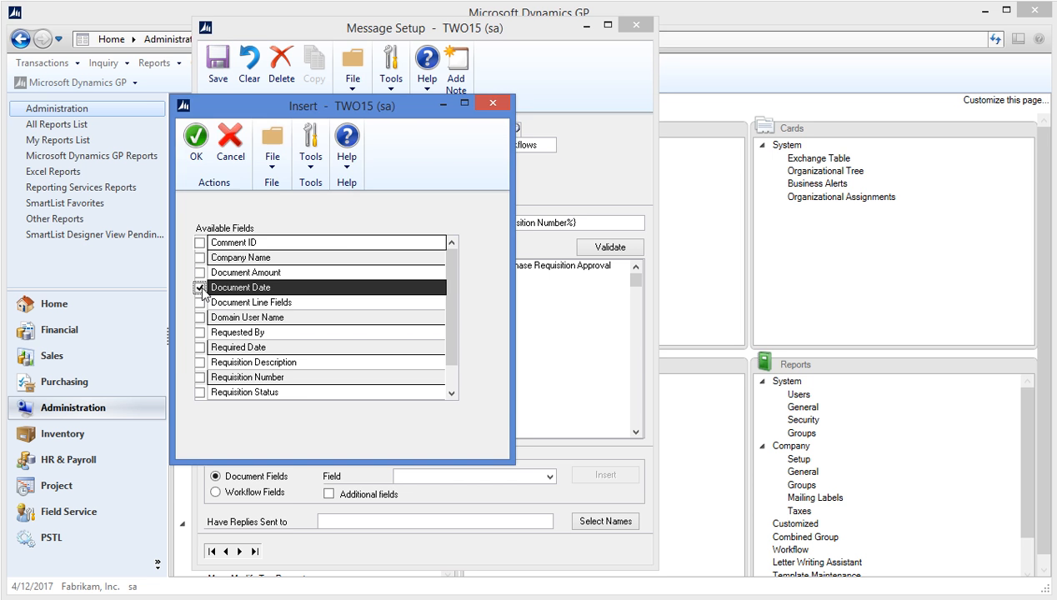
{"action": "left_click", "coordinate": [195, 140]}
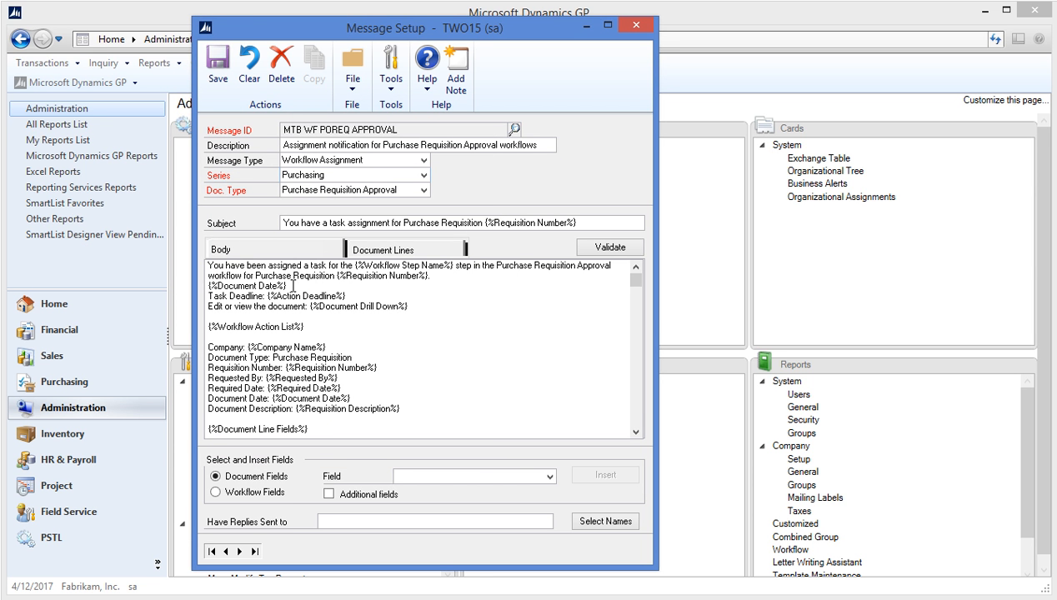
{"action": "left_click_drag", "start_coordinate": [287, 285], "coordinate": [208, 286]}
{"action": "key", "text": "Delete"}
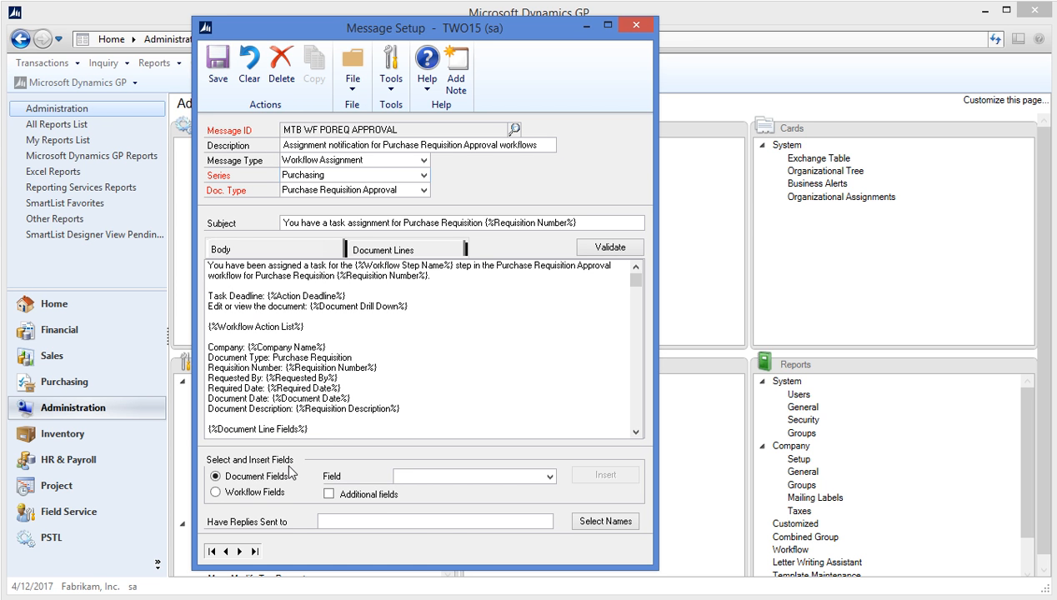
Step: Insert the Document Amount placeholder into the message body, then delete it again
{"action": "left_click", "coordinate": [549, 477]}
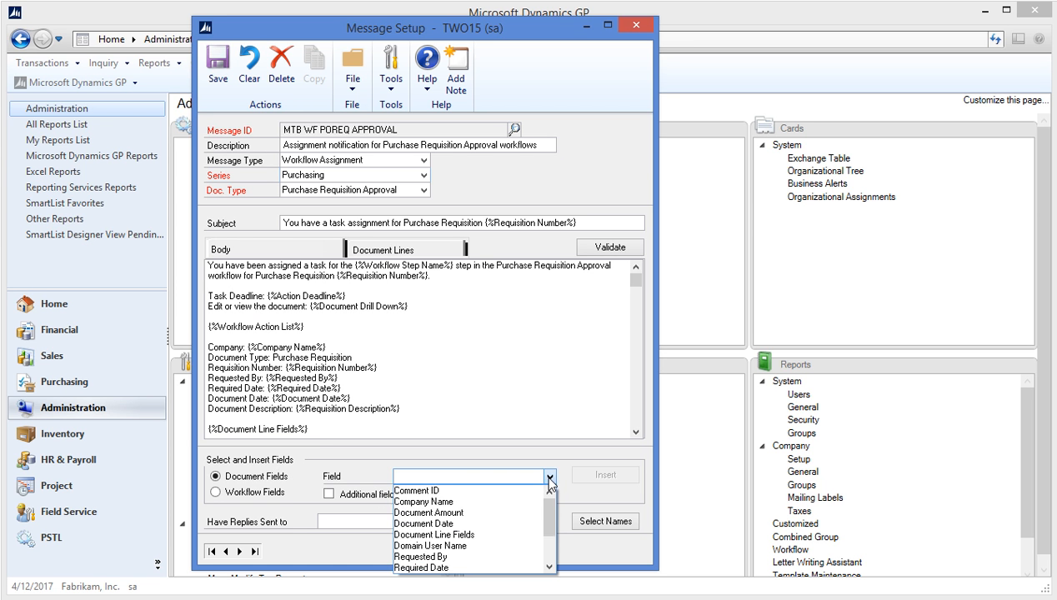
{"action": "mouse_move", "coordinate": [549, 508]}
{"action": "left_mouse_down"}
{"action": "mouse_move", "coordinate": [550, 519]}
{"action": "mouse_move", "coordinate": [548, 507]}
{"action": "left_mouse_up"}
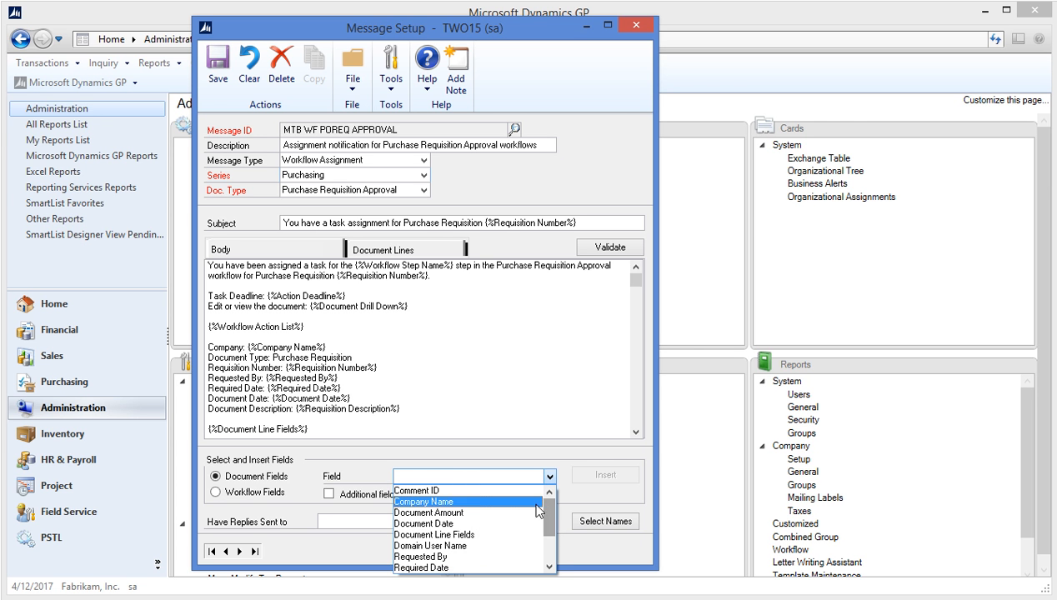
{"action": "left_click", "coordinate": [482, 514]}
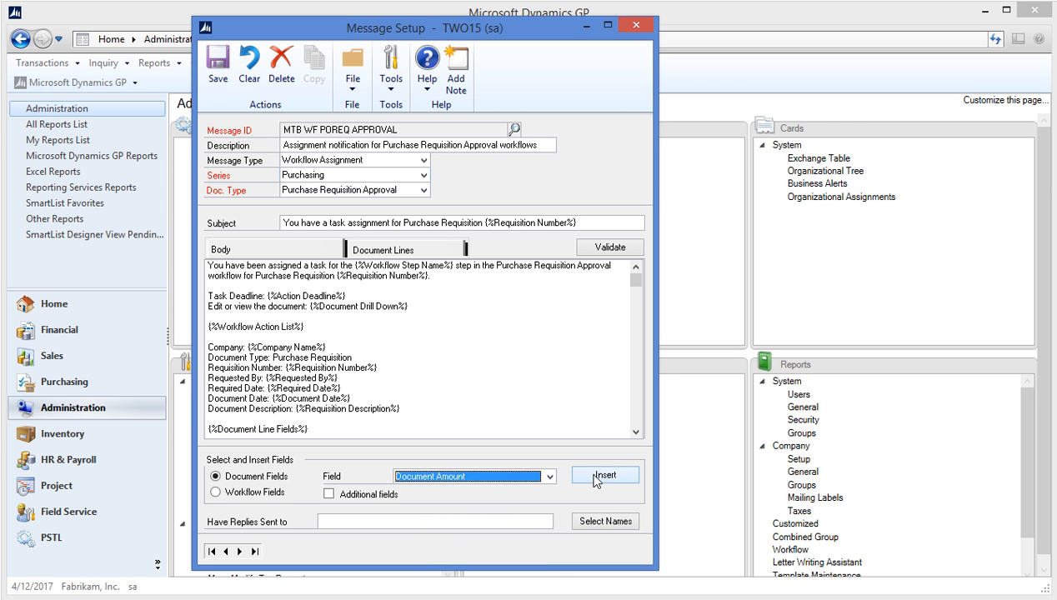
{"action": "left_click", "coordinate": [596, 477]}
{"action": "left_click_drag", "start_coordinate": [297, 286], "coordinate": [204, 286]}
{"action": "key", "text": "BackSpace"}
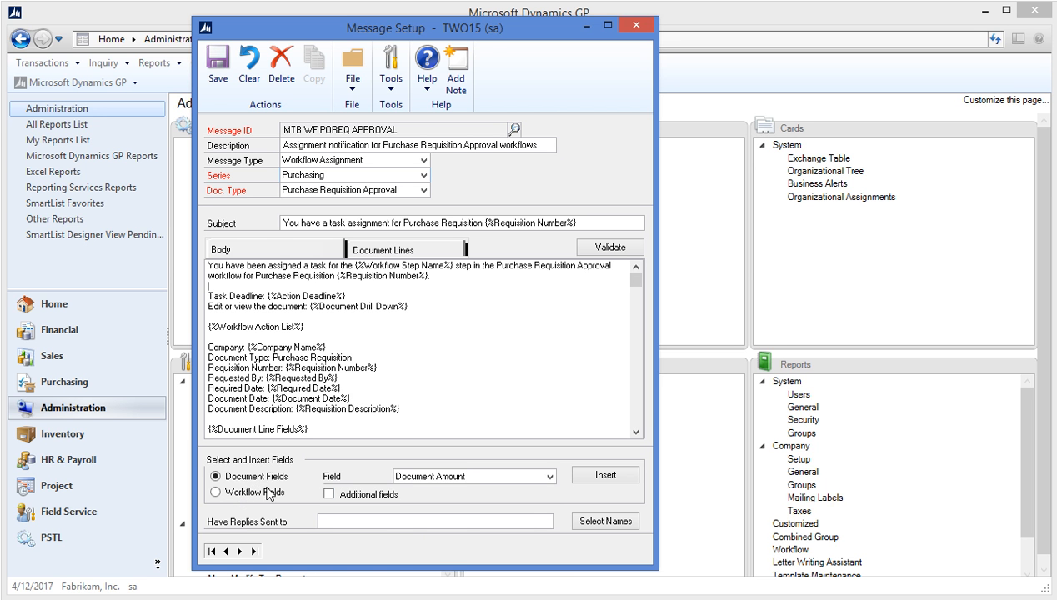
Step: Switch the insertable field source from Document Fields to Workflow Fields
{"action": "left_click", "coordinate": [549, 477]}
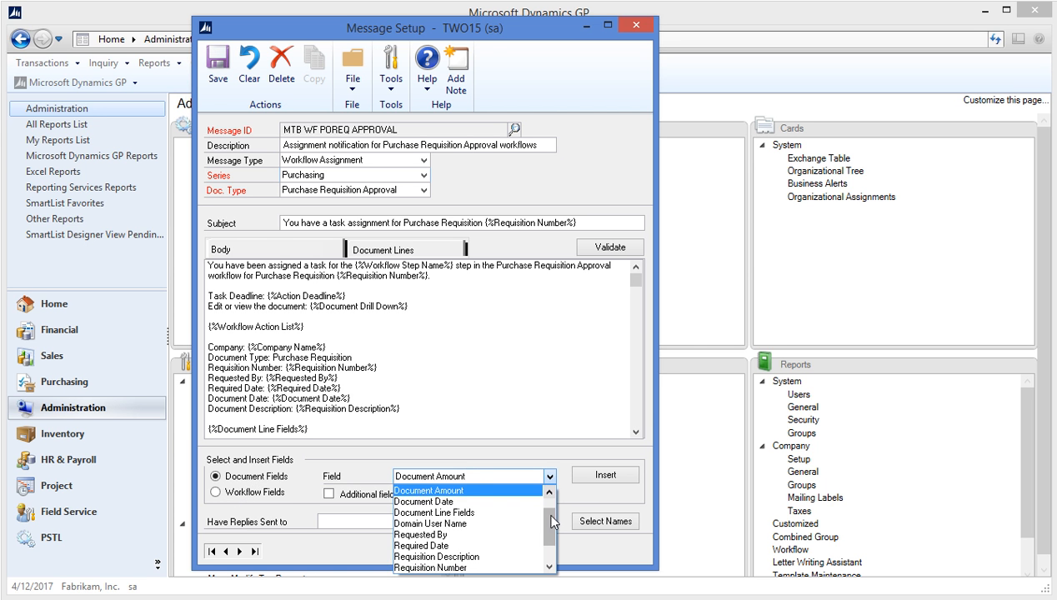
{"action": "left_click_drag", "start_coordinate": [551, 516], "coordinate": [549, 510]}
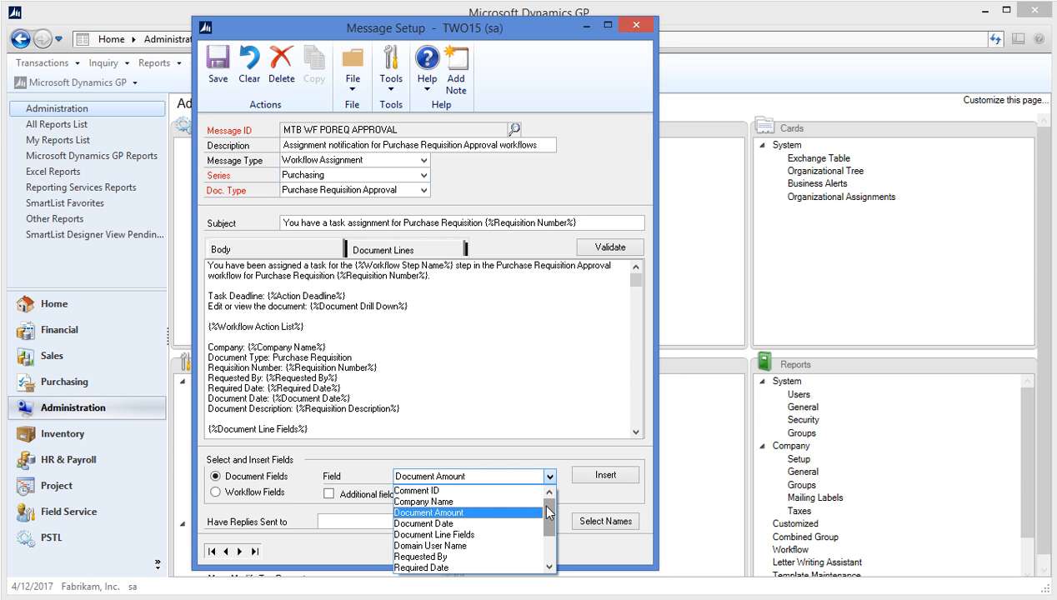
{"action": "left_click", "coordinate": [550, 477]}
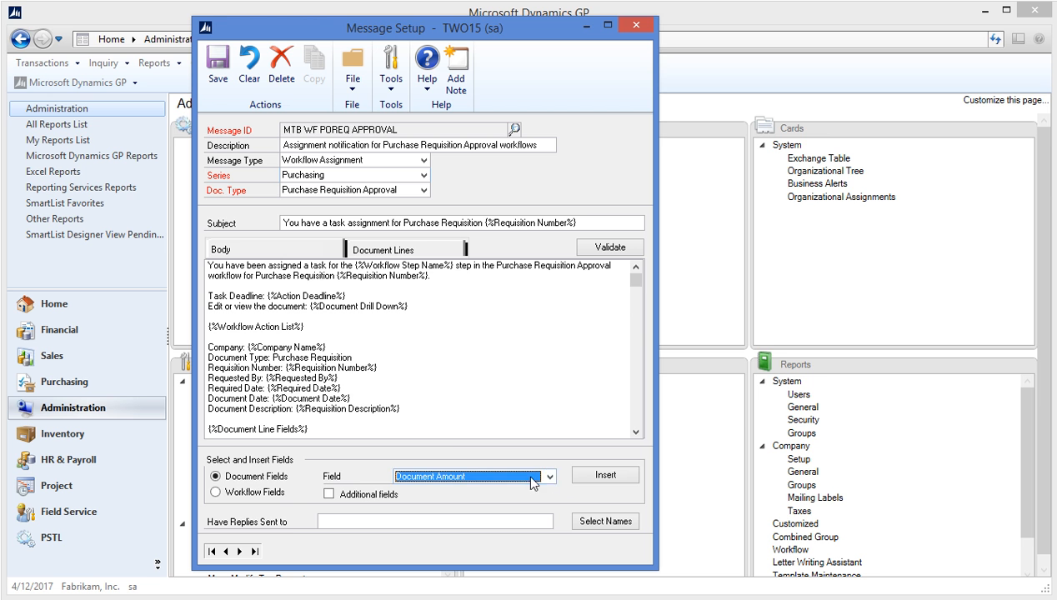
{"action": "left_click", "coordinate": [230, 493]}
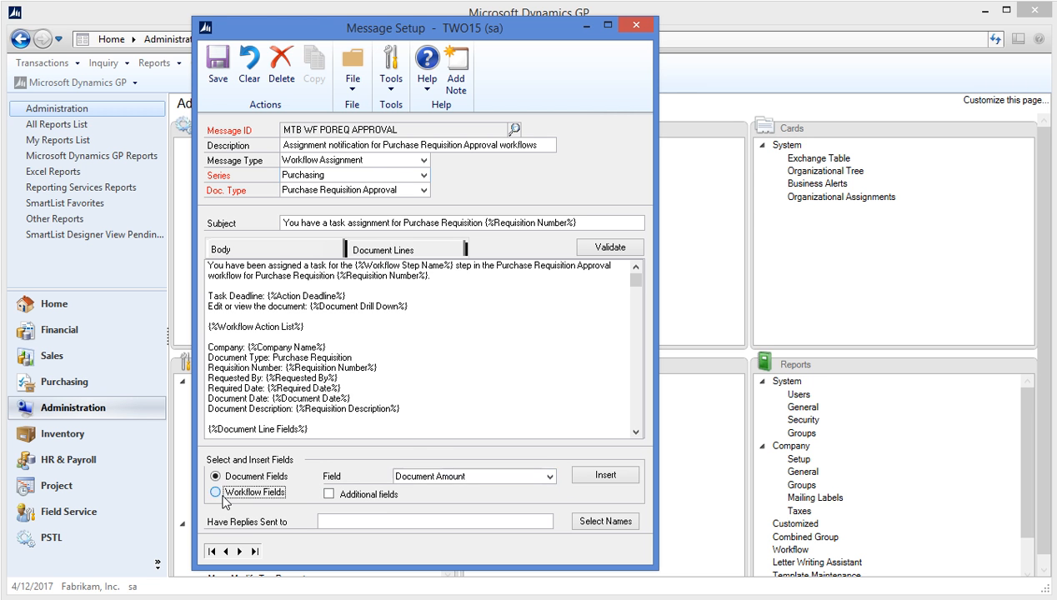
{"action": "left_click", "coordinate": [550, 477]}
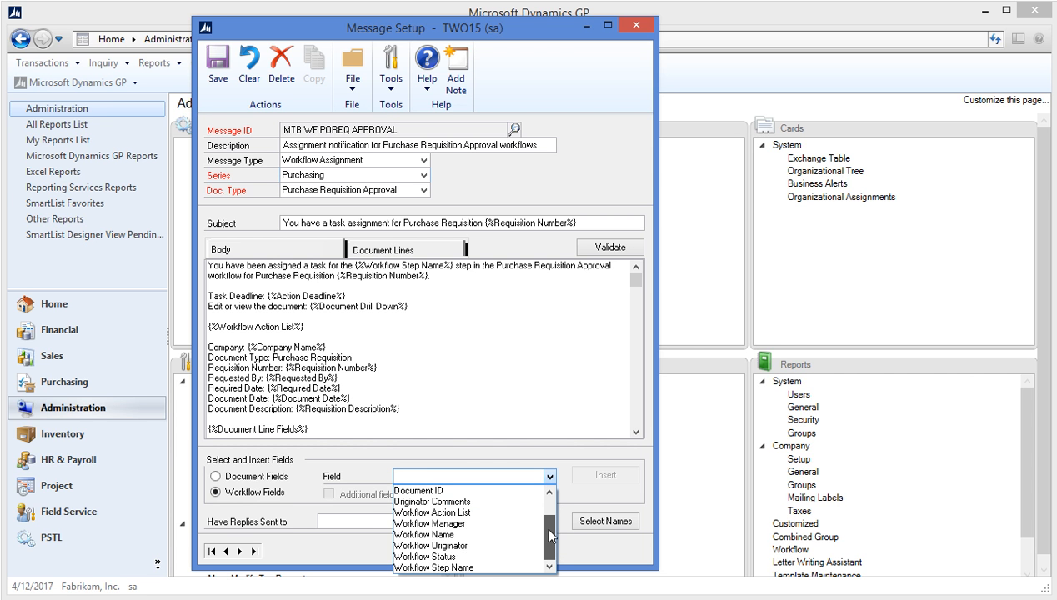
{"action": "scroll", "coordinate": [549, 524], "scroll_direction": "up", "scroll_amount": 1}
{"action": "scroll", "coordinate": [552, 523], "scroll_direction": "down", "scroll_amount": 1}
{"action": "scroll", "coordinate": [545, 500], "scroll_direction": "up", "scroll_amount": 1}
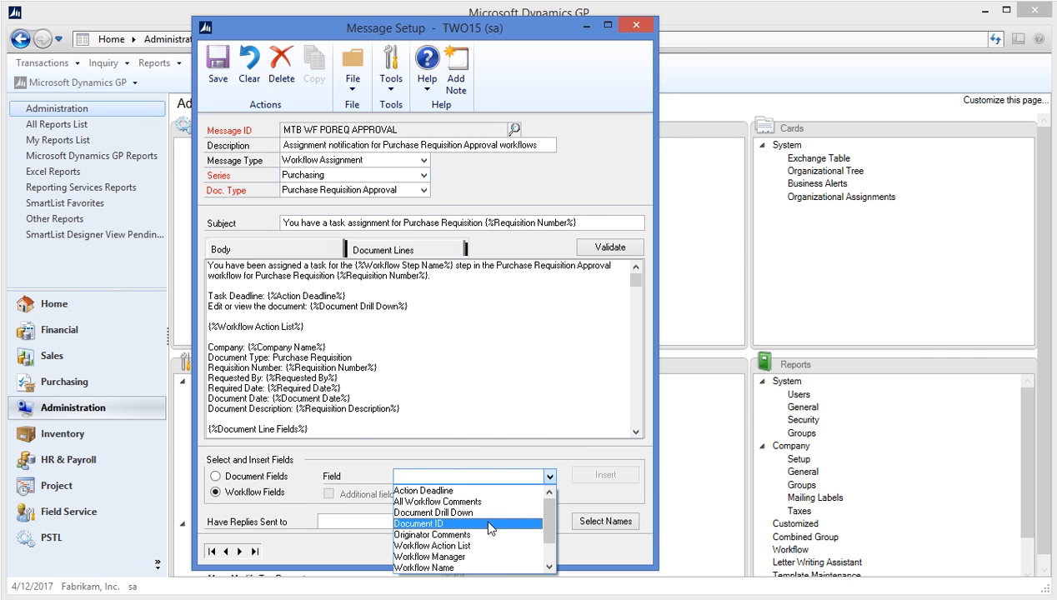
{"action": "left_click", "coordinate": [553, 409]}
{"action": "left_click_drag", "start_coordinate": [636, 281], "coordinate": [636, 417]}
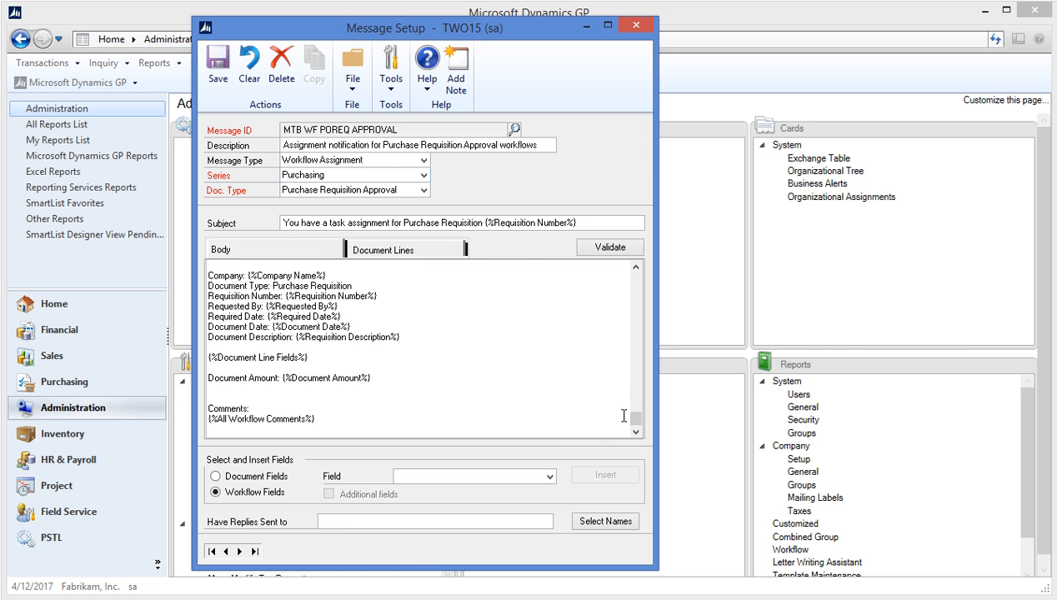
{"action": "left_click_drag", "start_coordinate": [630, 416], "coordinate": [628, 279]}
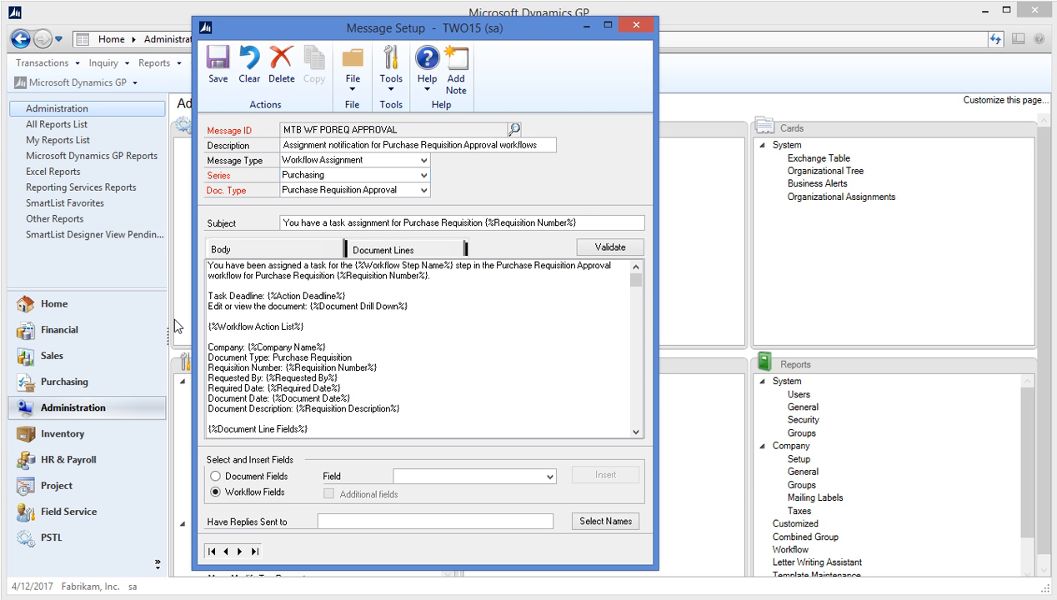
{"action": "scroll", "coordinate": [641, 283], "scroll_direction": "down", "scroll_amount": 1}
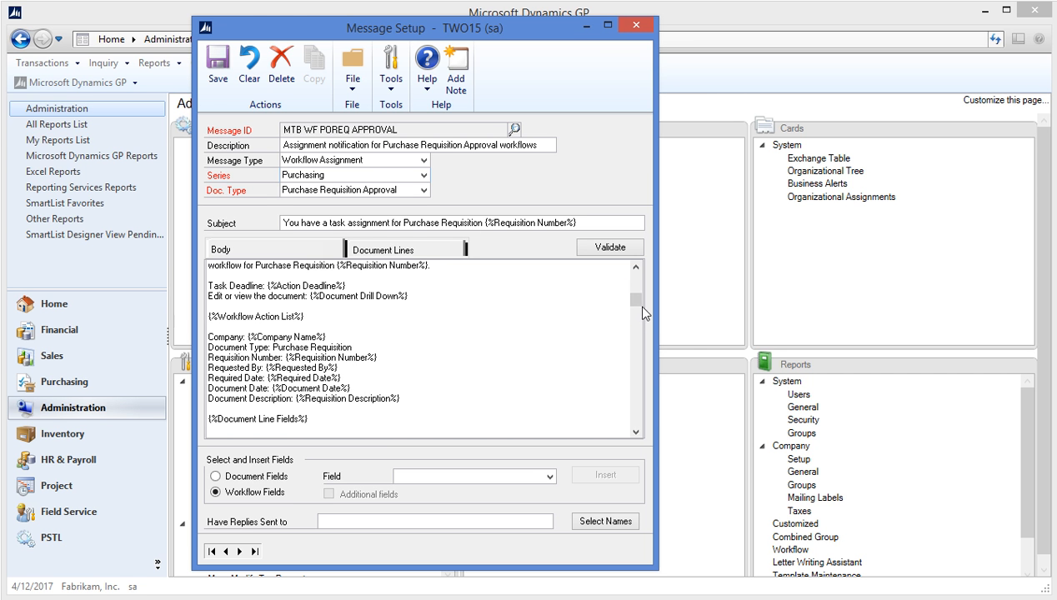
{"action": "left_click_drag", "start_coordinate": [633, 306], "coordinate": [634, 326]}
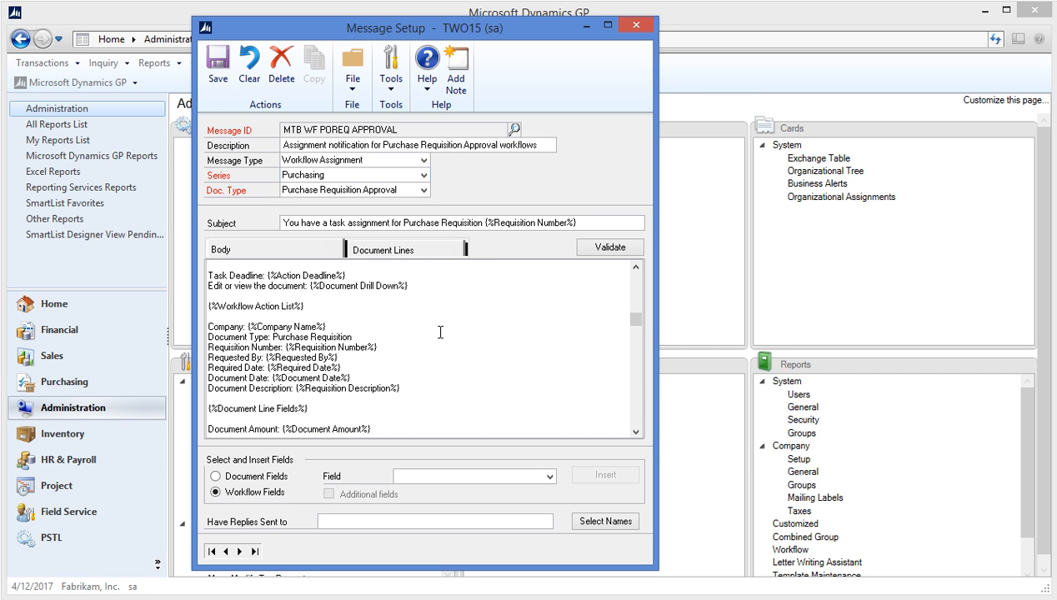
{"action": "scroll", "coordinate": [632, 433], "scroll_direction": "down", "scroll_amount": 3}
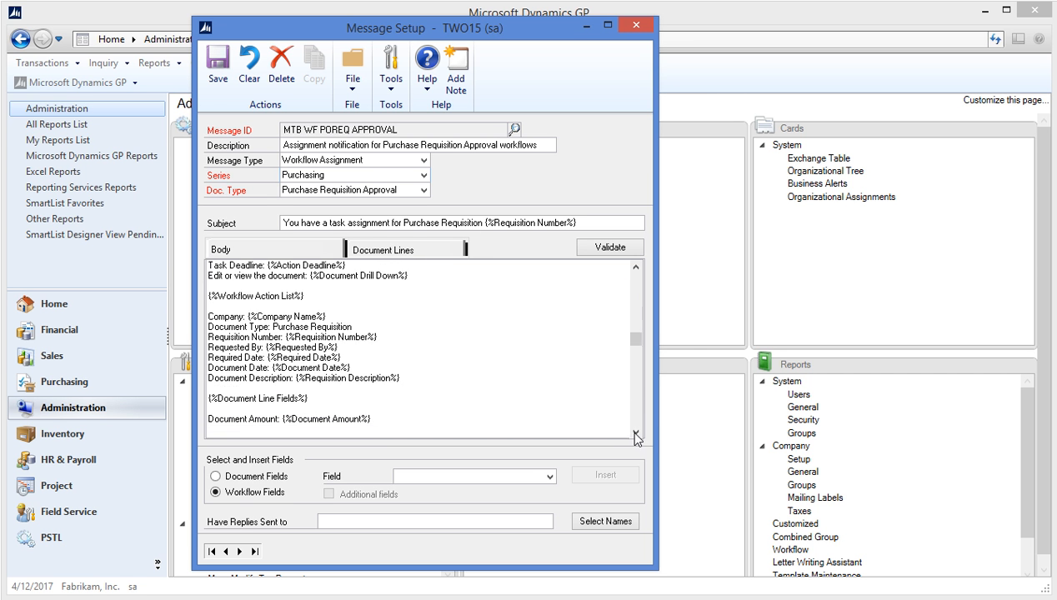
{"action": "triple_click", "coordinate": [321, 380]}
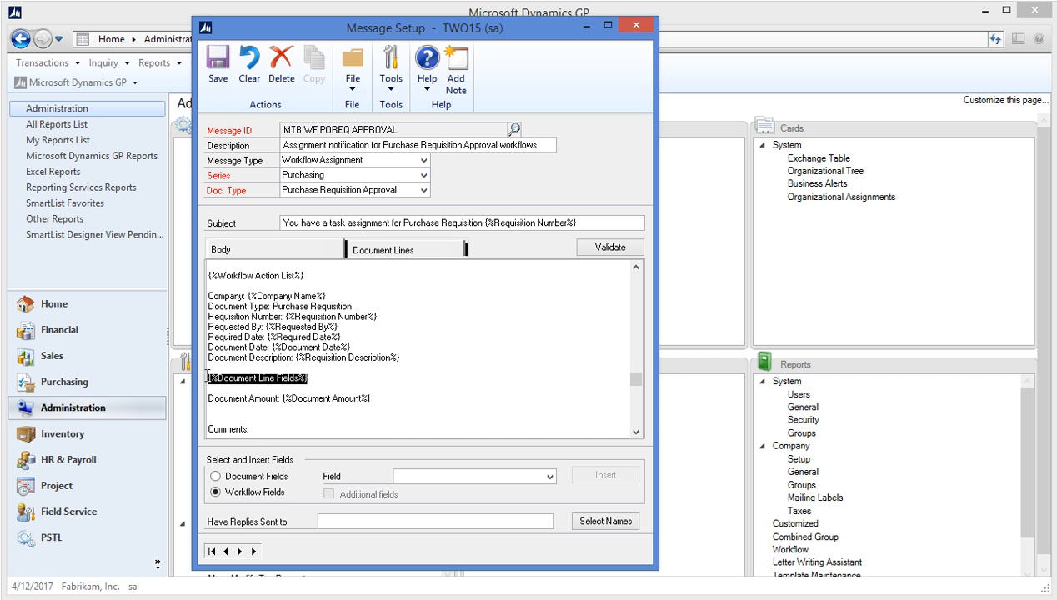
{"action": "left_click", "coordinate": [331, 371]}
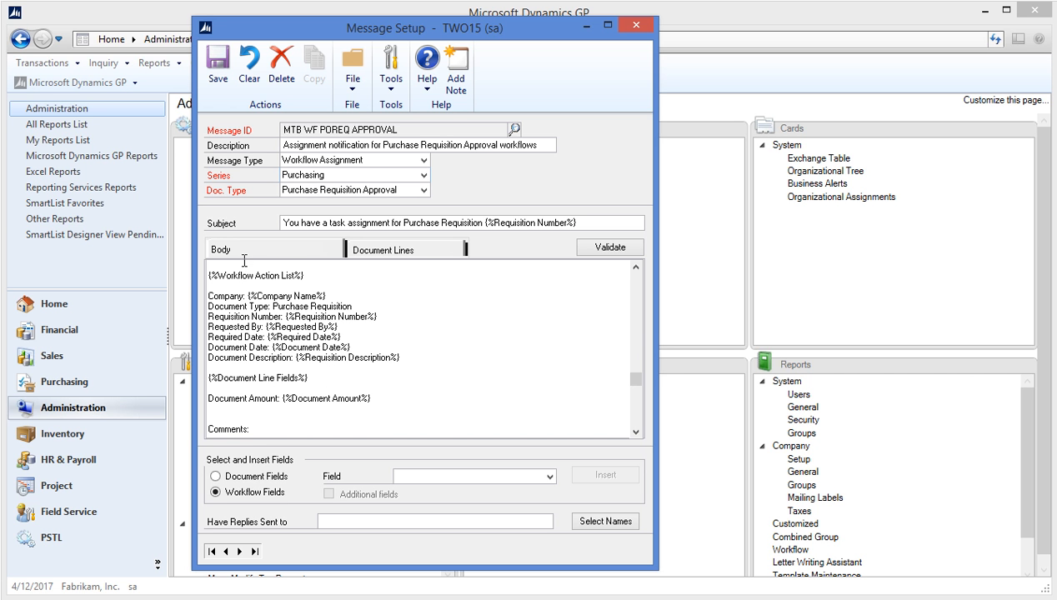
Step: Check the Document Lines tab fields, return to Body, then close Message Setup discarding changes
{"action": "left_click", "coordinate": [401, 257]}
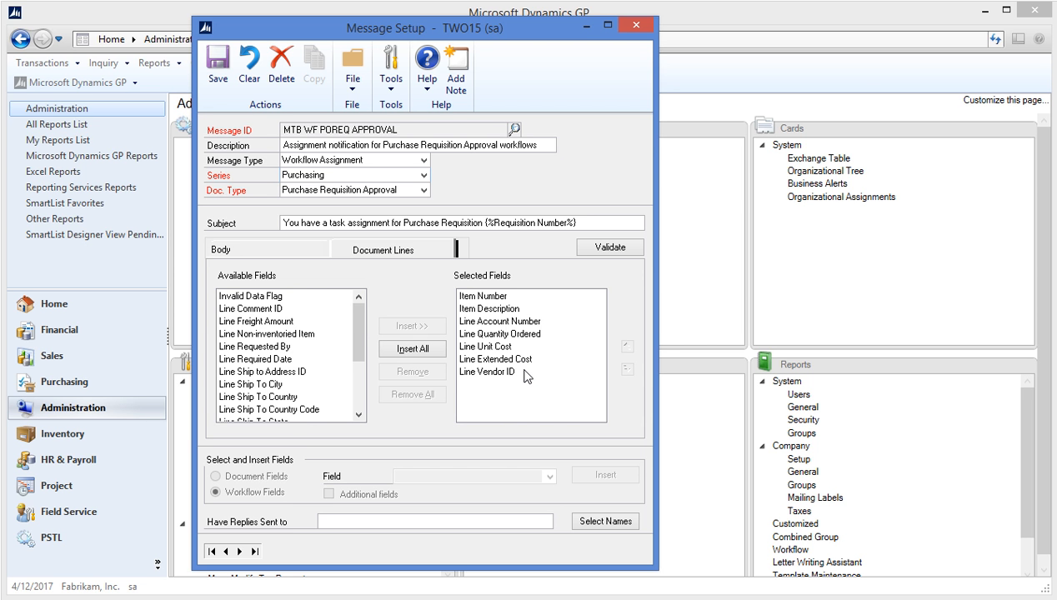
{"action": "left_click", "coordinate": [256, 253]}
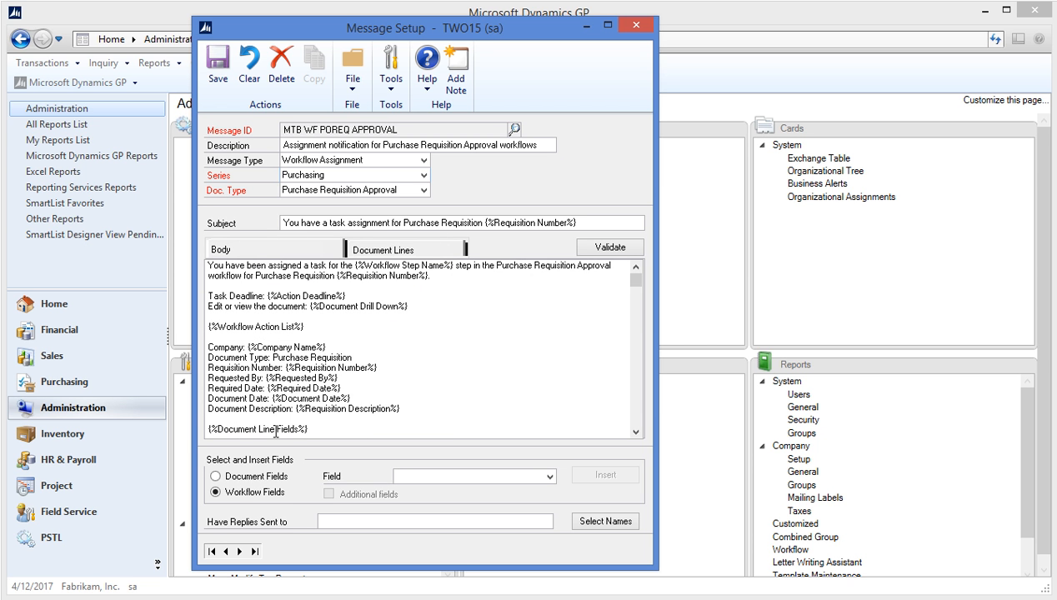
{"action": "left_click", "coordinate": [636, 432]}
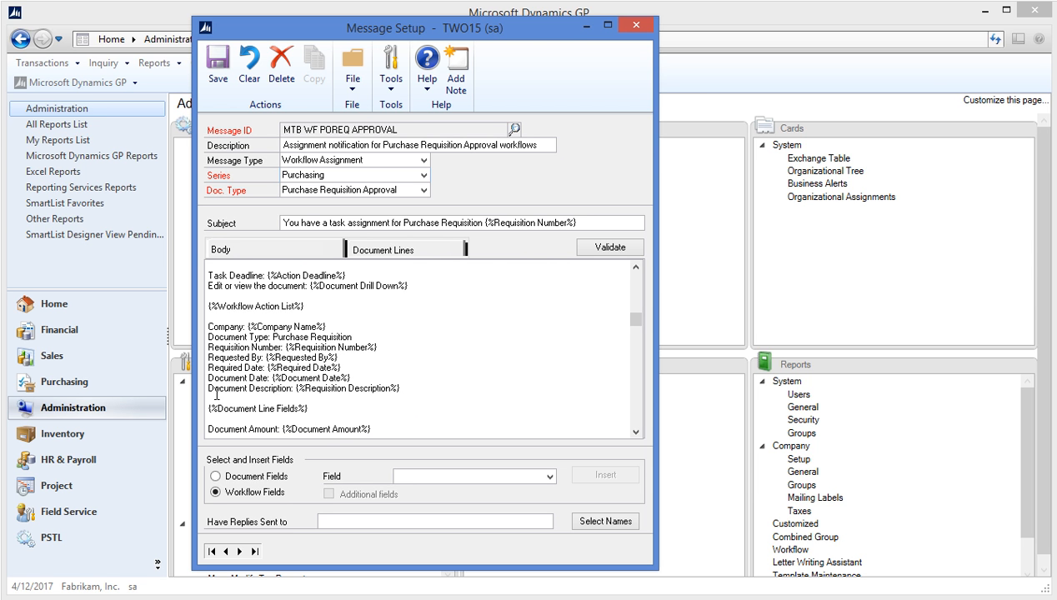
{"action": "left_click", "coordinate": [629, 30]}
{"action": "left_click", "coordinate": [472, 325]}
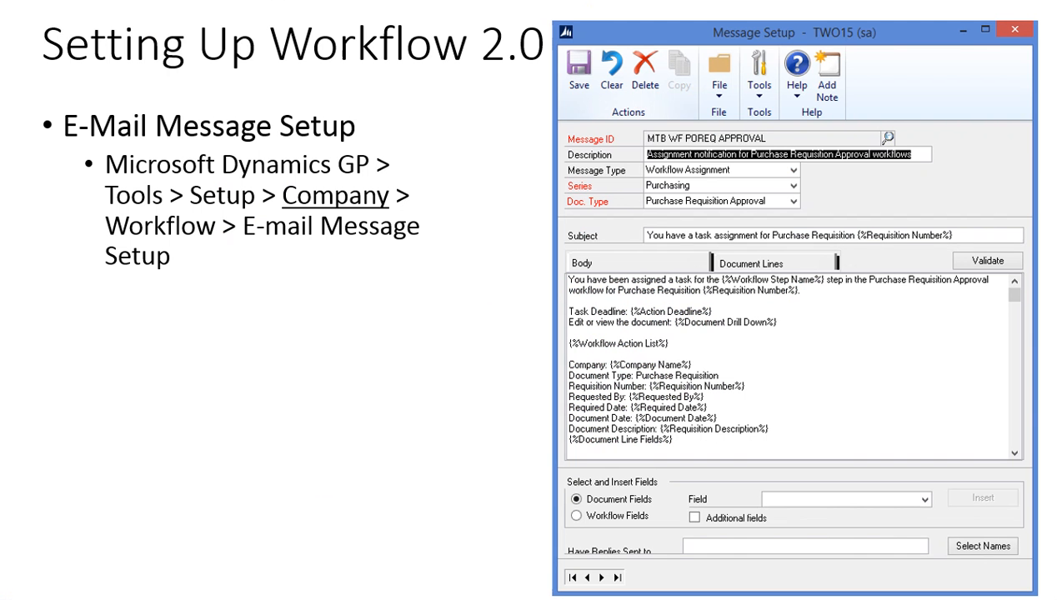
Step: Advance the slideshow to the Configure a Workflow slide on Workflow Maintenance
{"action": "left_click", "coordinate": [371, 383]}
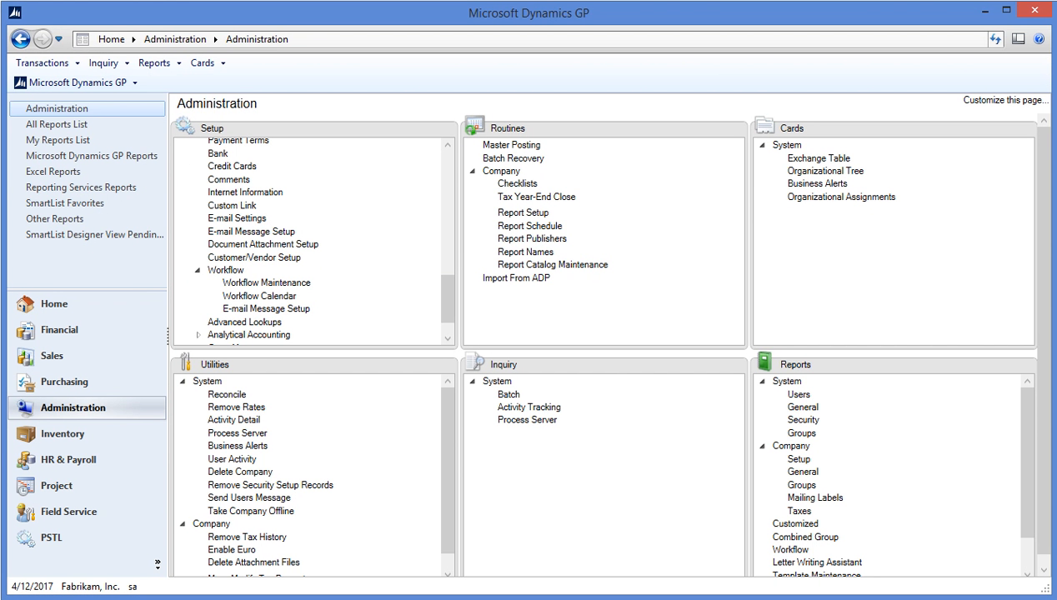
Step: Open Workflow Maintenance, move it higher, and list the Purchasing series workflow types
{"action": "left_click", "coordinate": [280, 283]}
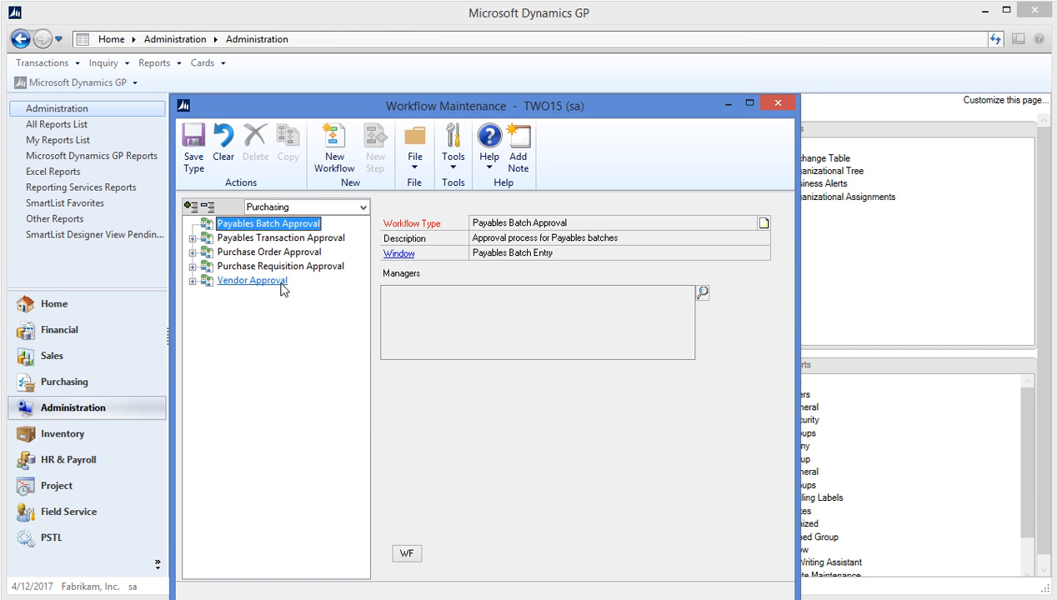
{"action": "left_click_drag", "start_coordinate": [538, 107], "coordinate": [547, 41]}
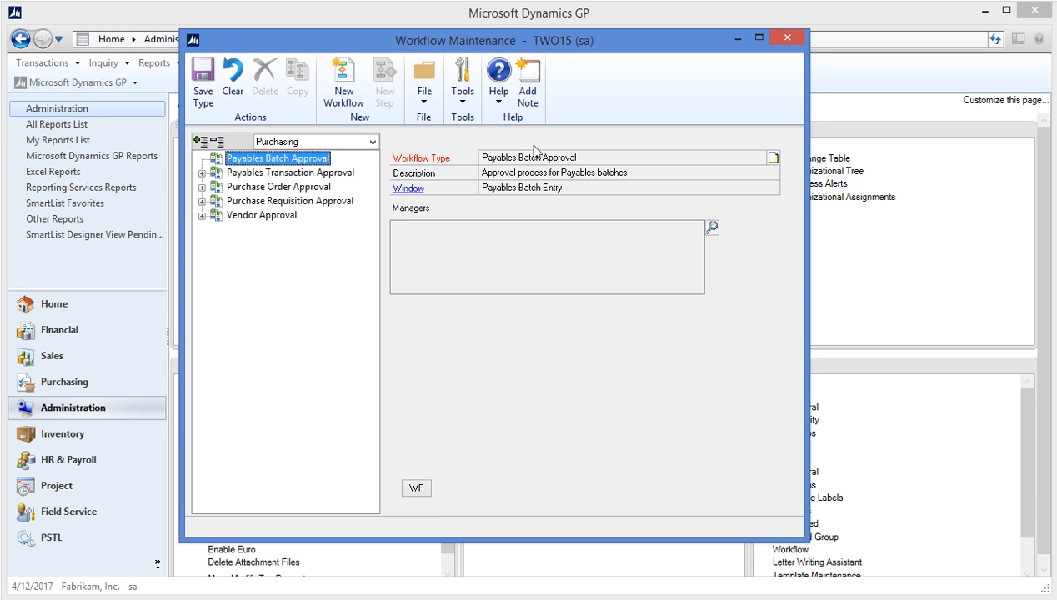
{"action": "left_click", "coordinate": [373, 143]}
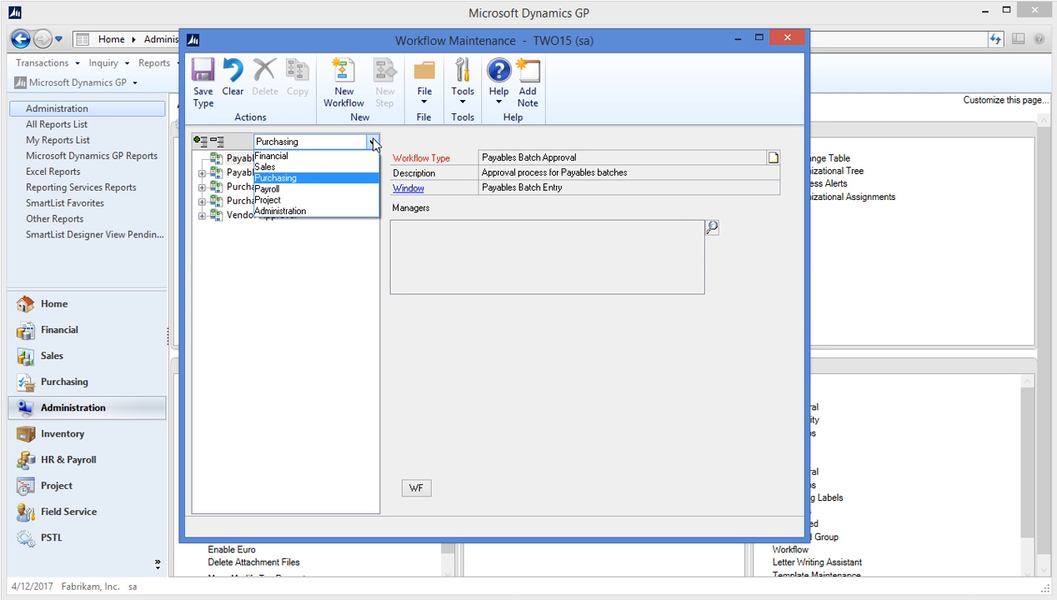
{"action": "left_click", "coordinate": [350, 186]}
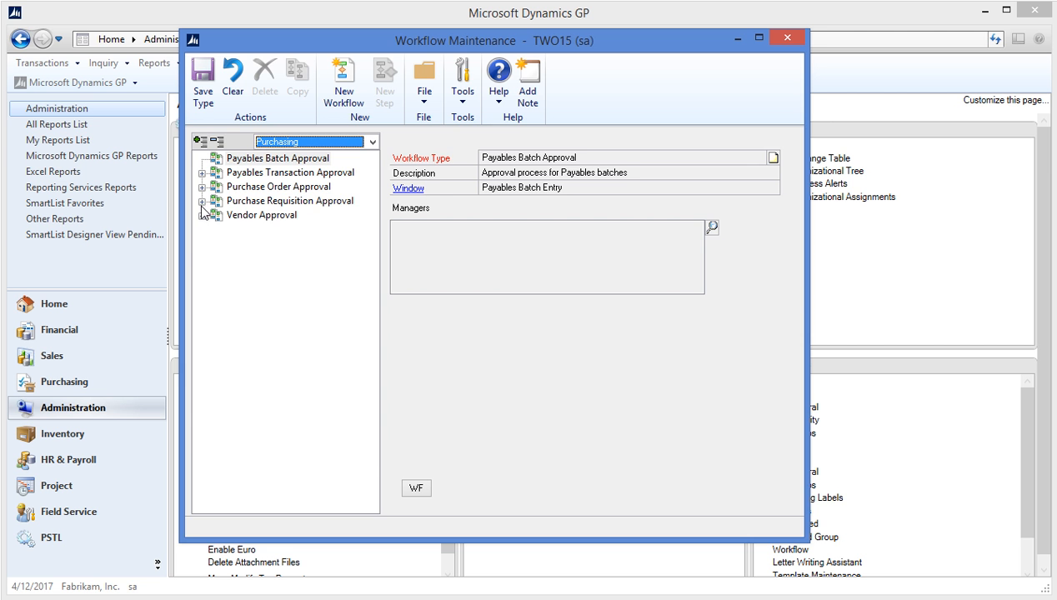
Step: Expand Purchase Requisition Approval and select PO Requisition Workflow to show its steps and settings
{"action": "left_click", "coordinate": [201, 202]}
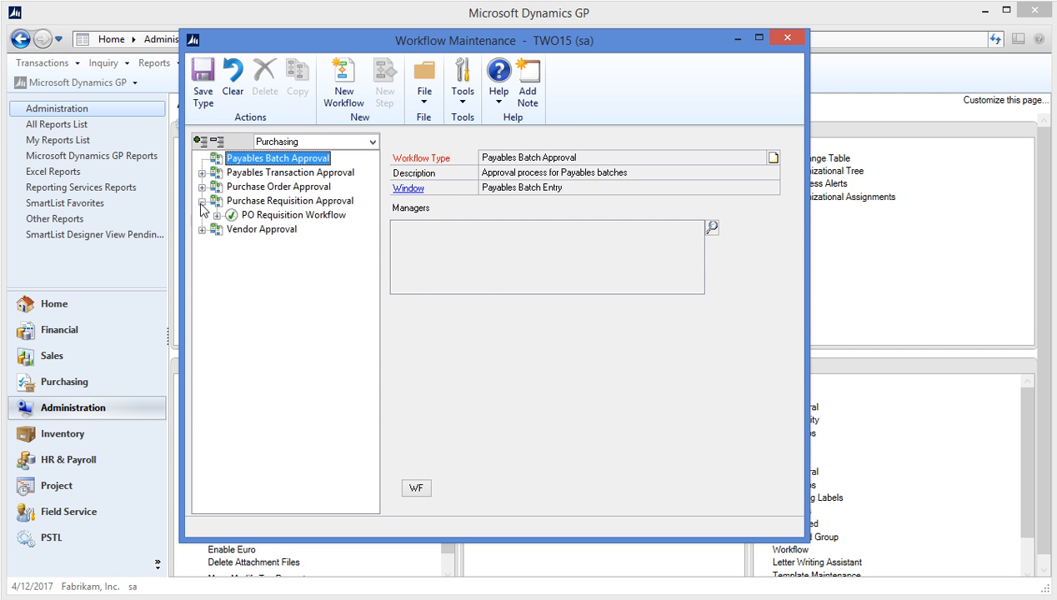
{"action": "left_click", "coordinate": [253, 203]}
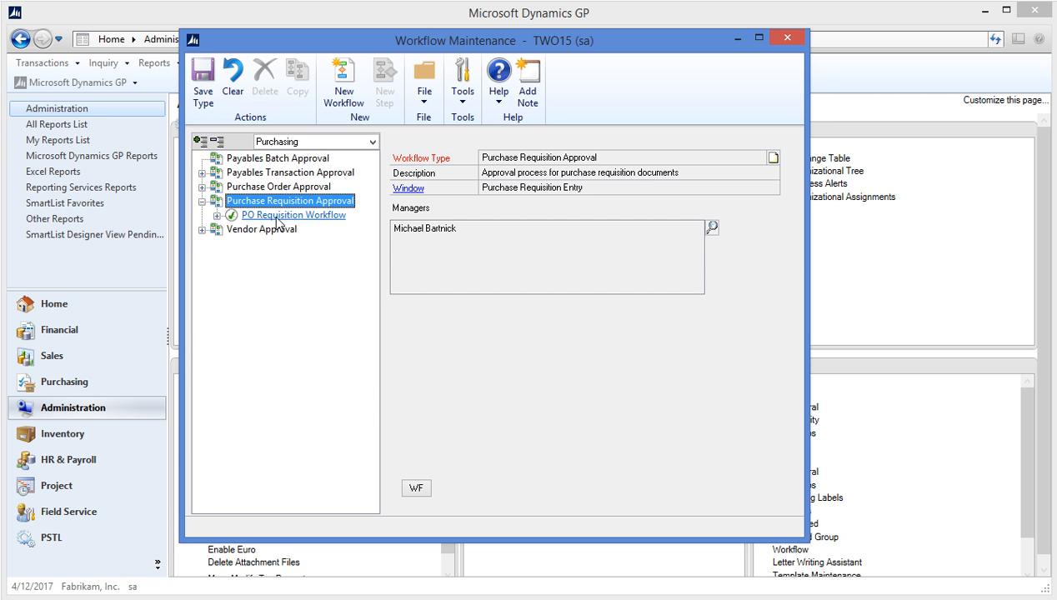
{"action": "left_click", "coordinate": [218, 216]}
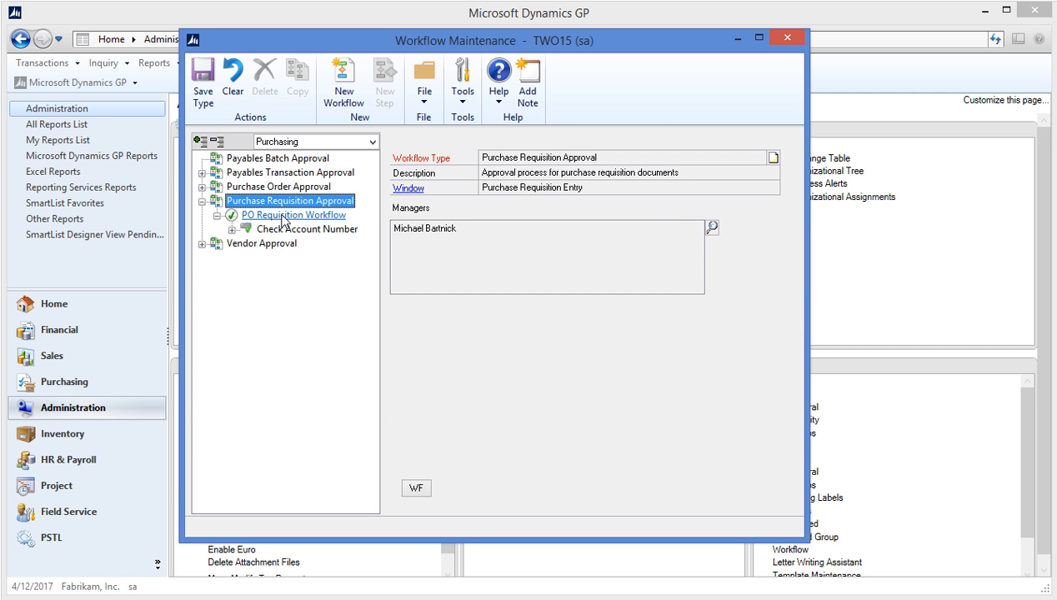
{"action": "left_click", "coordinate": [284, 216]}
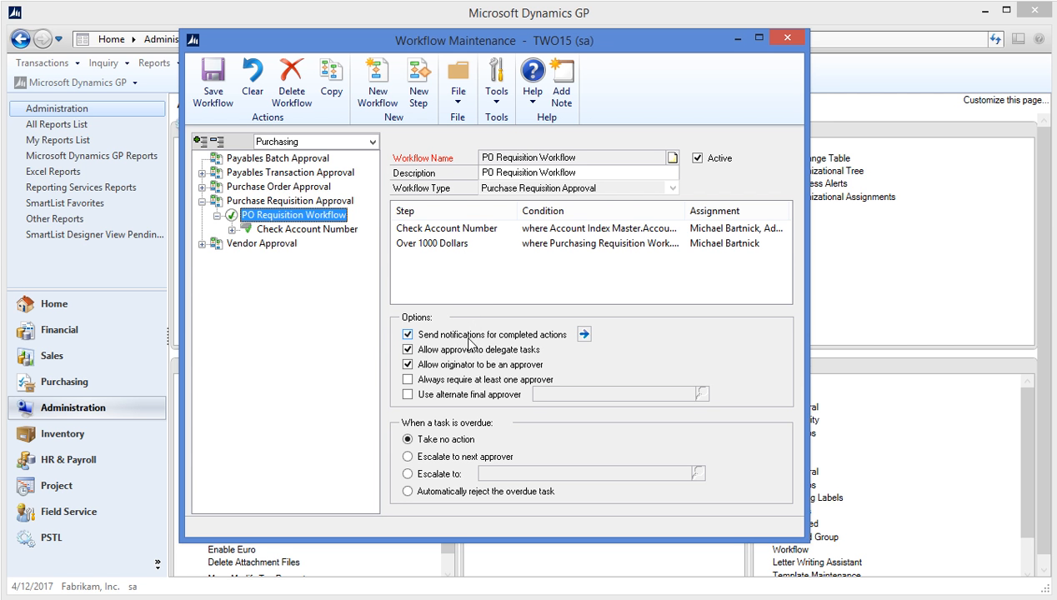
Step: Open the completed-action e-mail notifications, showing Reject, Recall and Final Approve notify the originator
{"action": "left_click", "coordinate": [585, 334]}
{"action": "left_click_drag", "start_coordinate": [453, 101], "coordinate": [550, 100]}
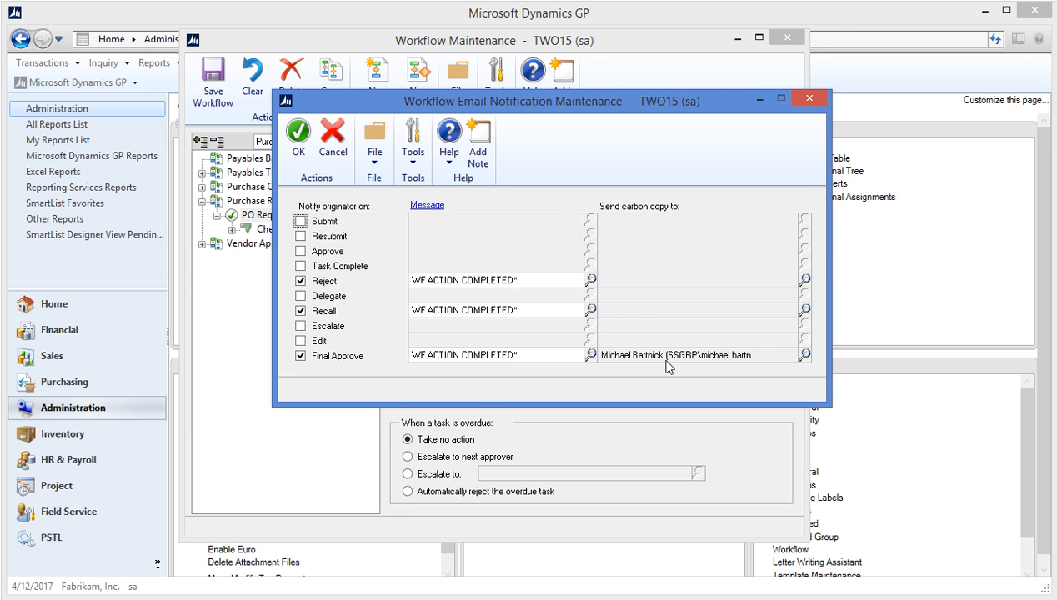
Step: Cancel Workflow Email Notification Maintenance, returning to the PO Requisition Workflow details
{"action": "left_click", "coordinate": [332, 134]}
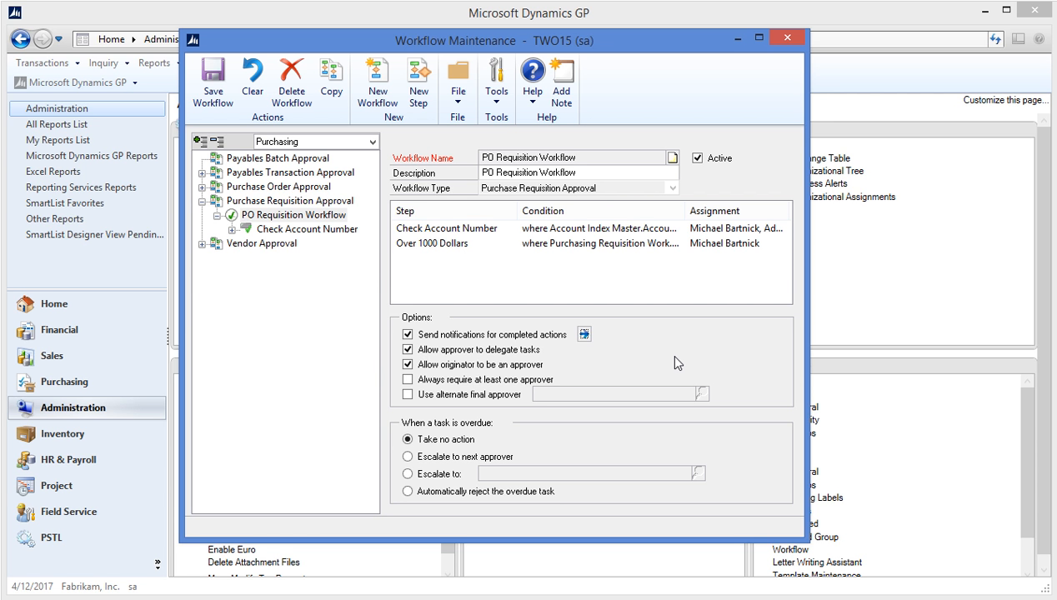
{"action": "left_click", "coordinate": [296, 216]}
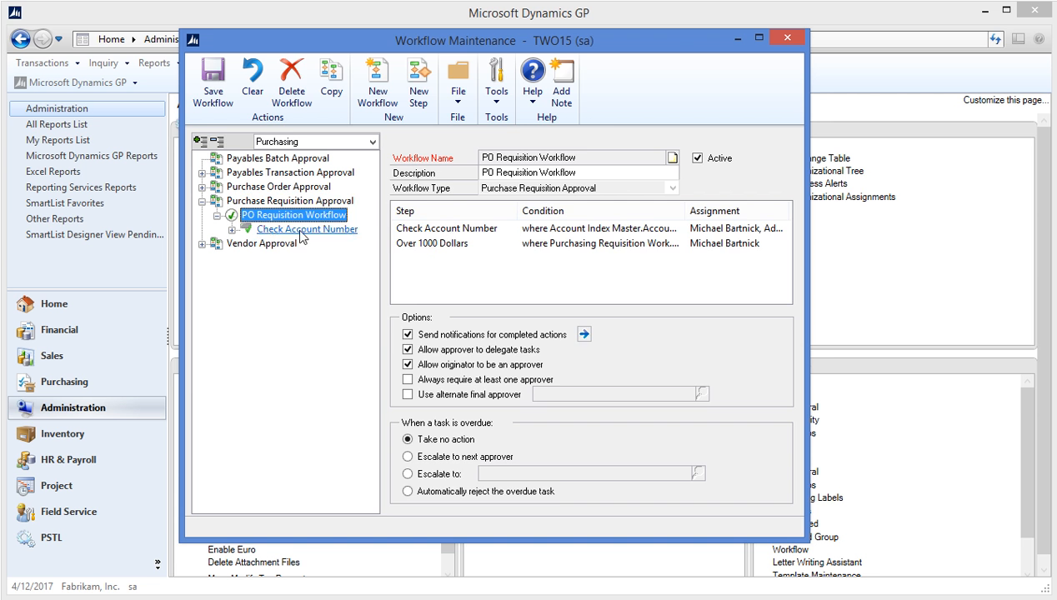
{"action": "left_click", "coordinate": [290, 201]}
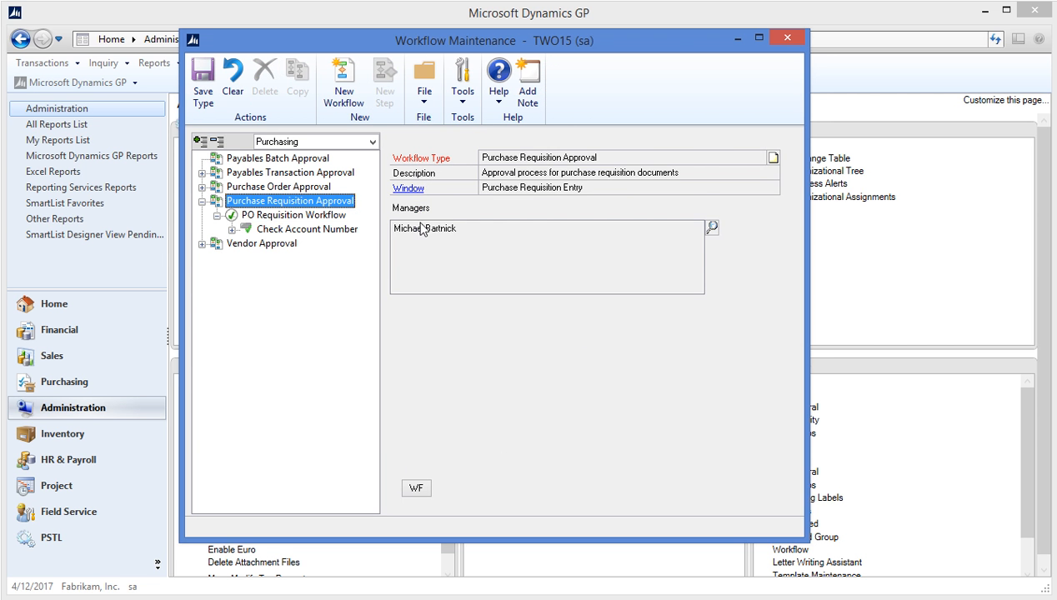
{"action": "left_click", "coordinate": [294, 215]}
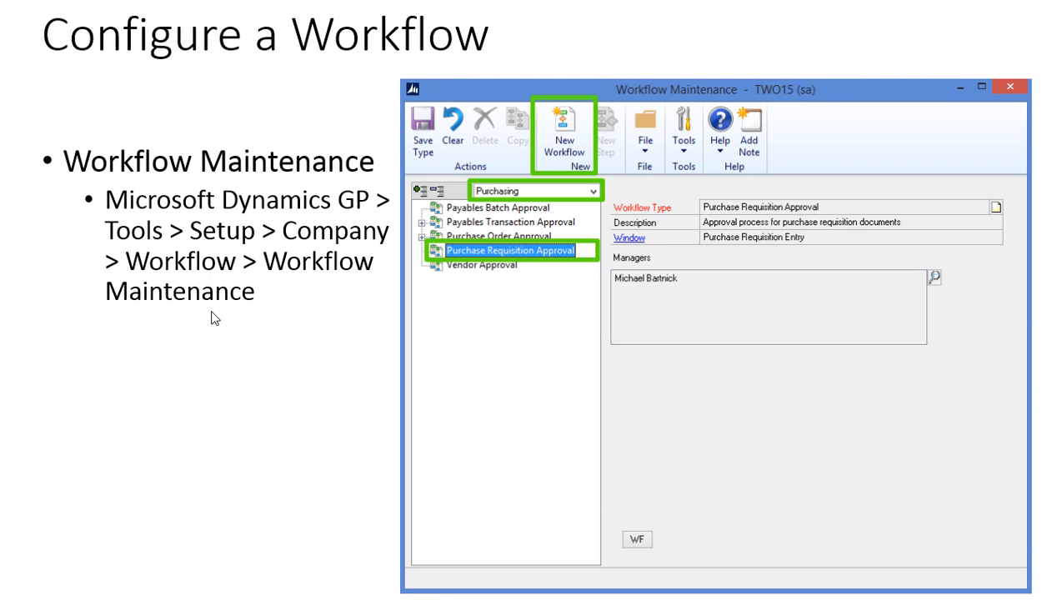
Step: Advance past the workflow options slide to the Configure a Workflow slide on adding steps
{"action": "left_click", "coordinate": [213, 317]}
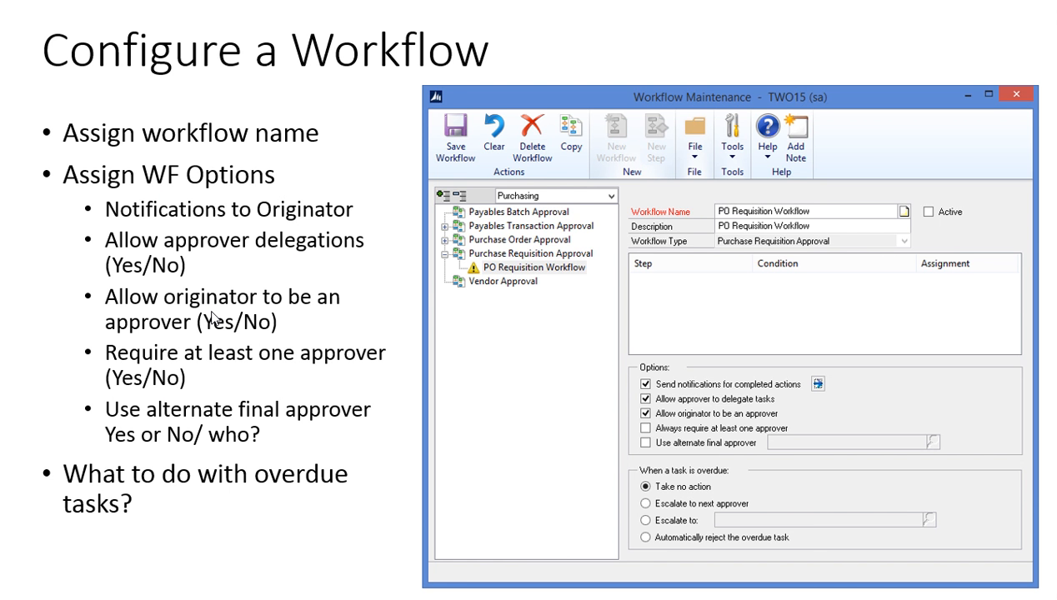
{"action": "left_click", "coordinate": [212, 313]}
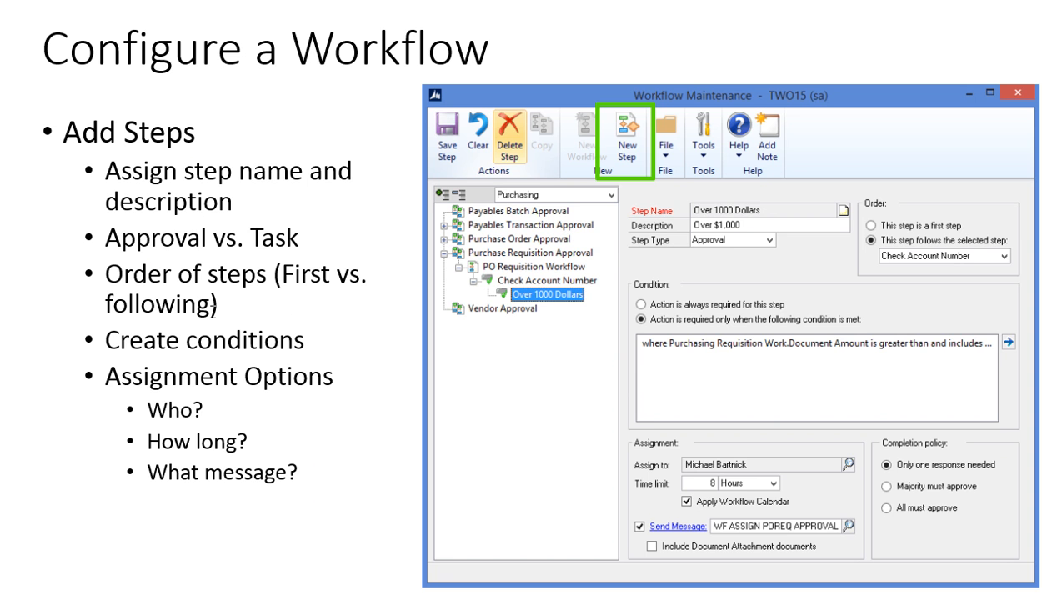
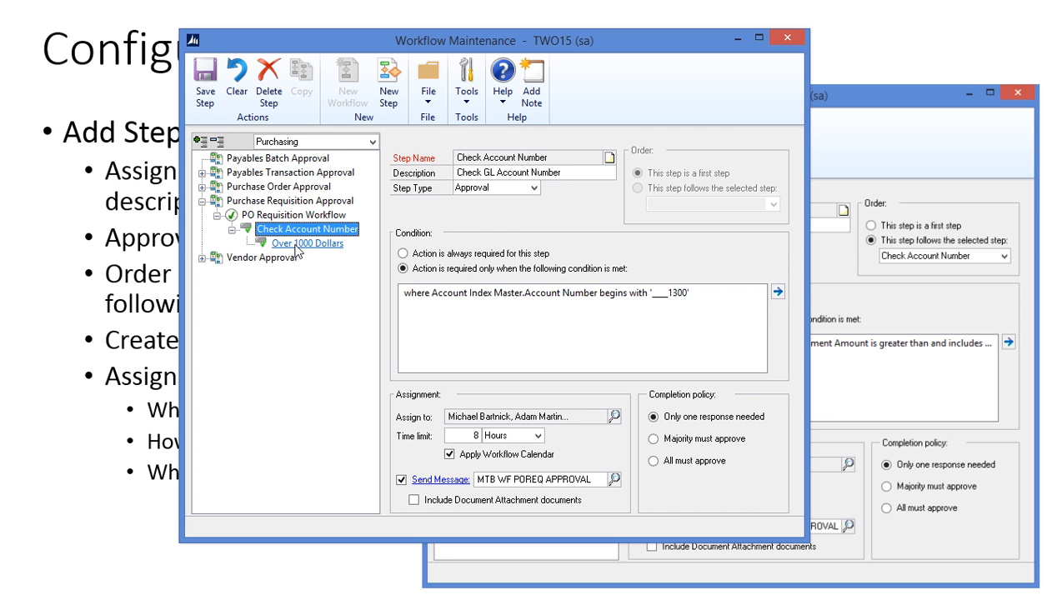
Step: Select the Over 1000 Dollars step and open its amount condition in the Workflow Condition Editor
{"action": "left_click", "coordinate": [297, 245]}
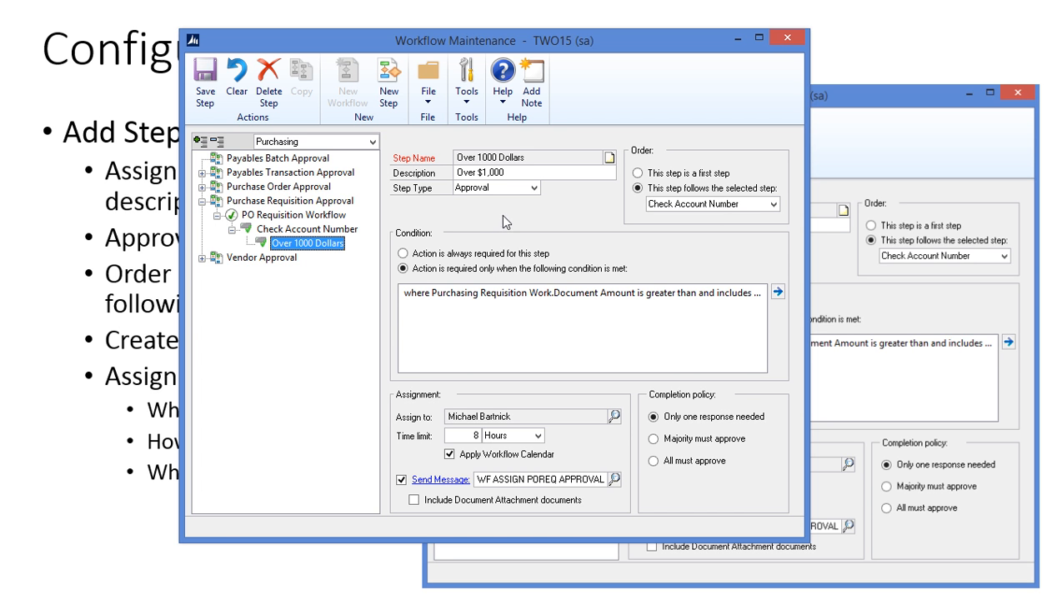
{"action": "left_click", "coordinate": [494, 297]}
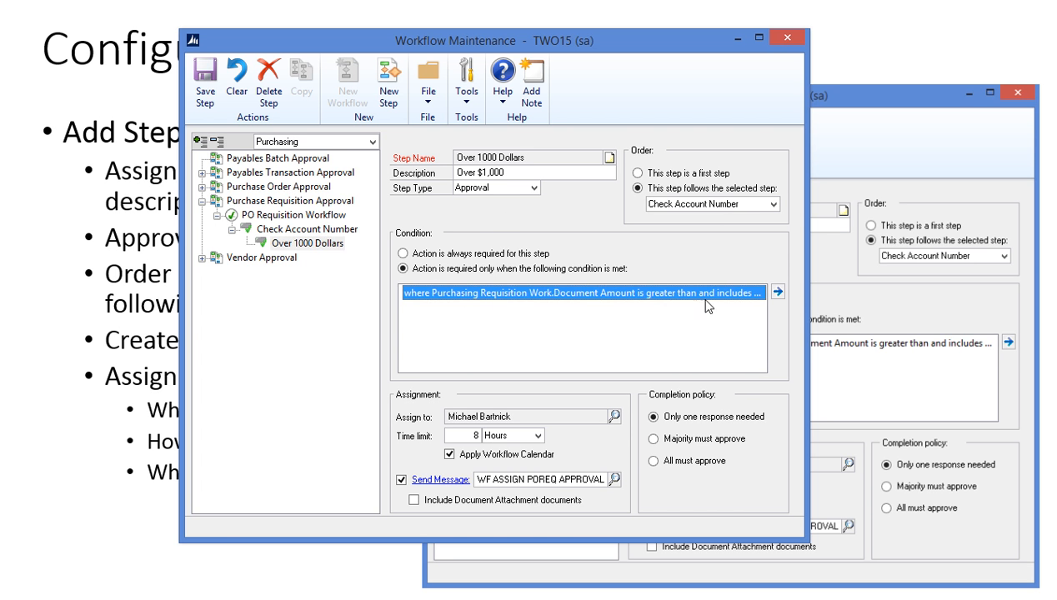
{"action": "left_click", "coordinate": [778, 292]}
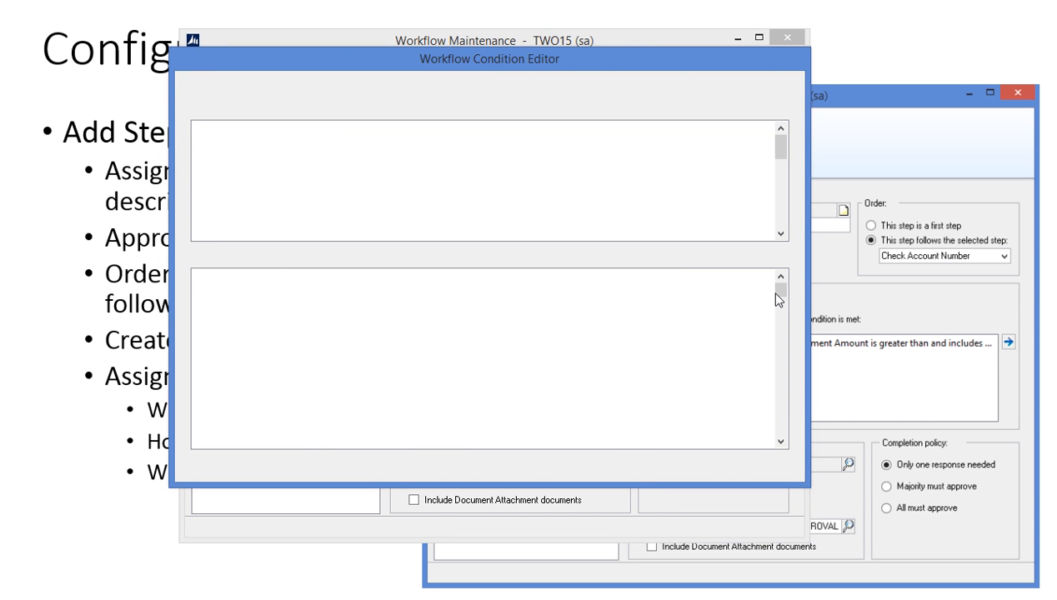
{"action": "left_click", "coordinate": [655, 80]}
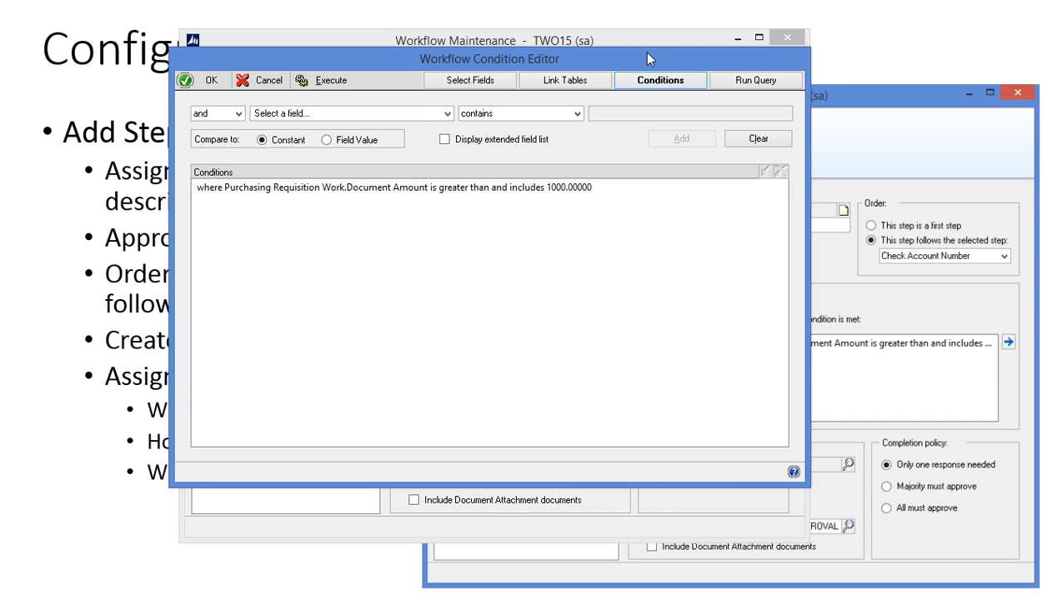
{"action": "left_click_drag", "start_coordinate": [641, 52], "coordinate": [645, 36]}
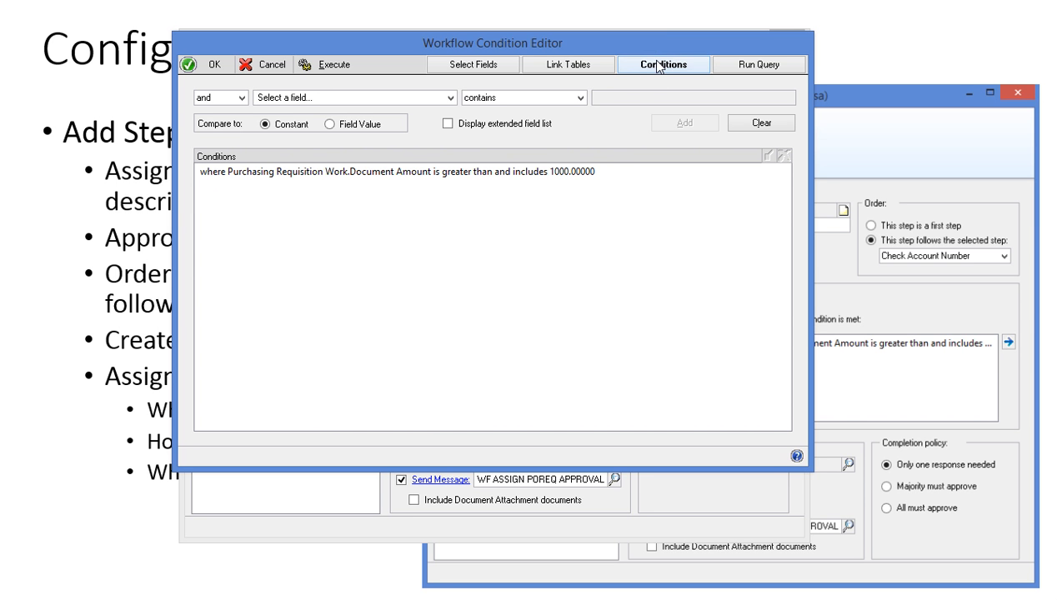
{"action": "left_click", "coordinate": [302, 173]}
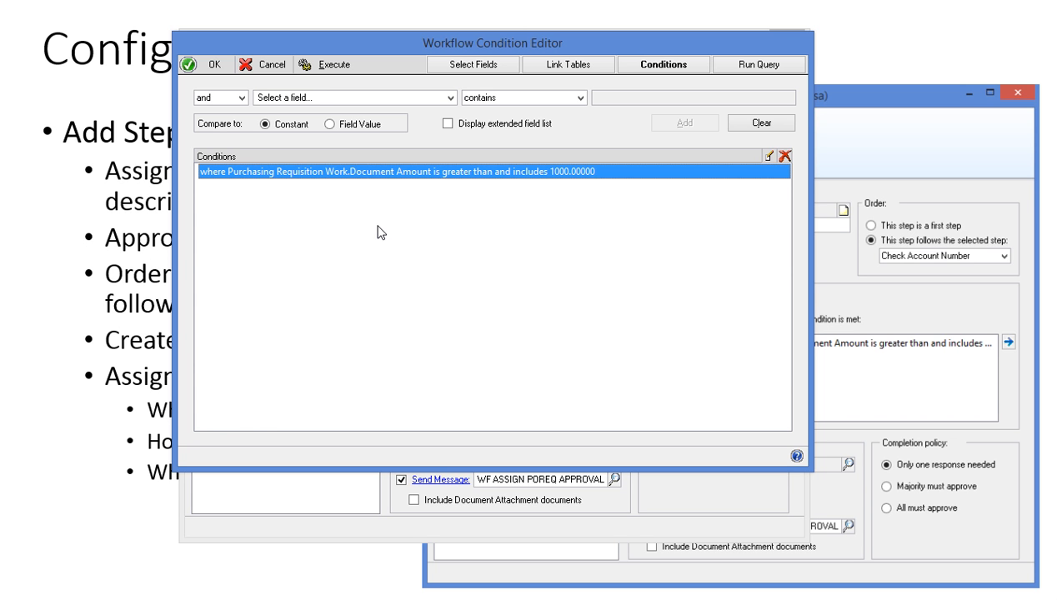
{"action": "left_click", "coordinate": [451, 98]}
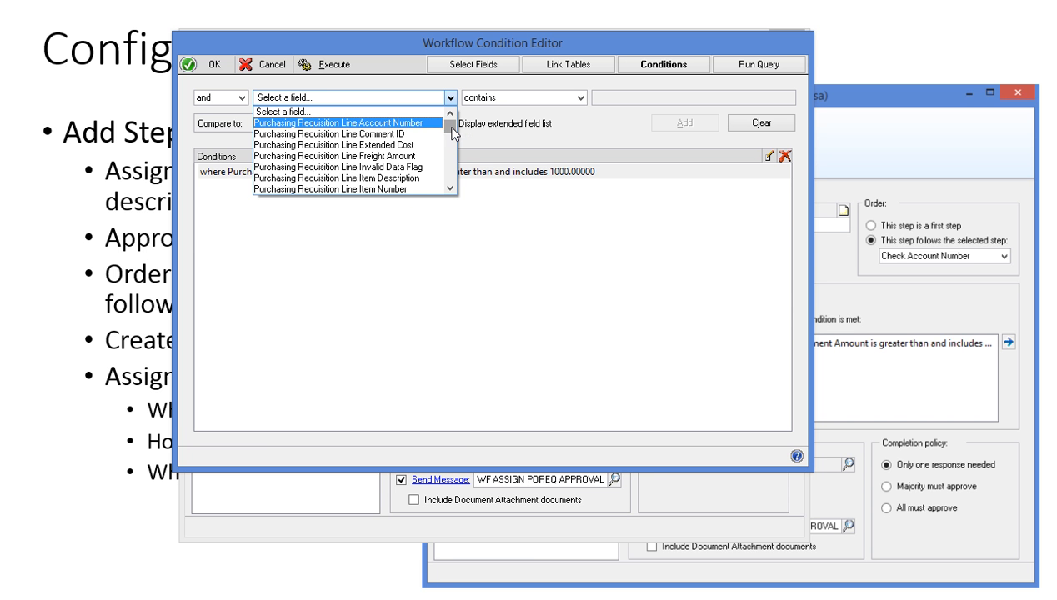
{"action": "mouse_move", "coordinate": [451, 128]}
{"action": "left_mouse_down"}
{"action": "mouse_move", "coordinate": [450, 186]}
{"action": "mouse_move", "coordinate": [452, 134]}
{"action": "left_mouse_up"}
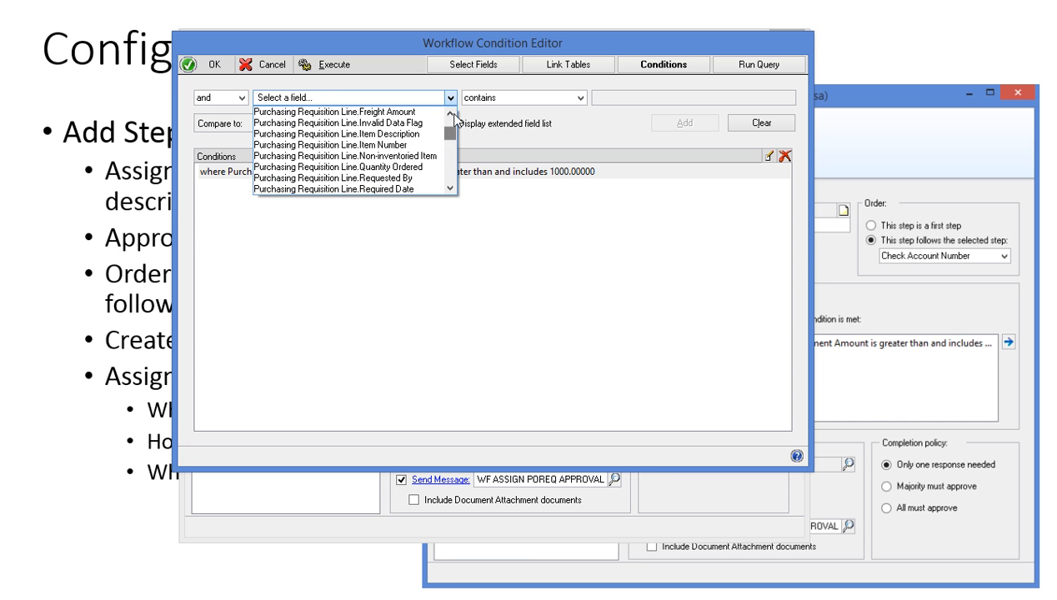
{"action": "left_click", "coordinate": [454, 103]}
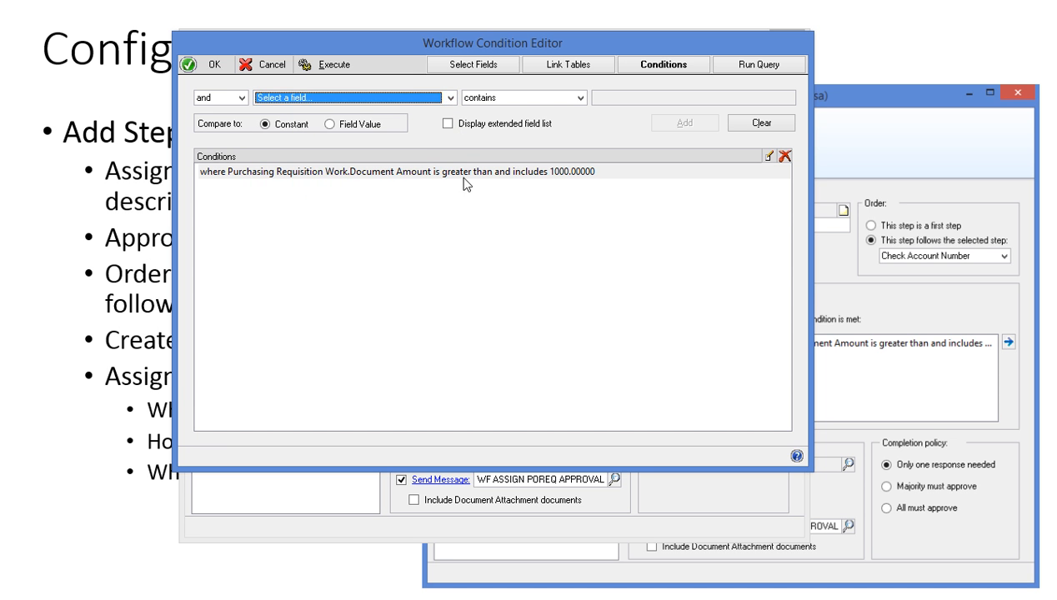
{"action": "left_click", "coordinate": [442, 170]}
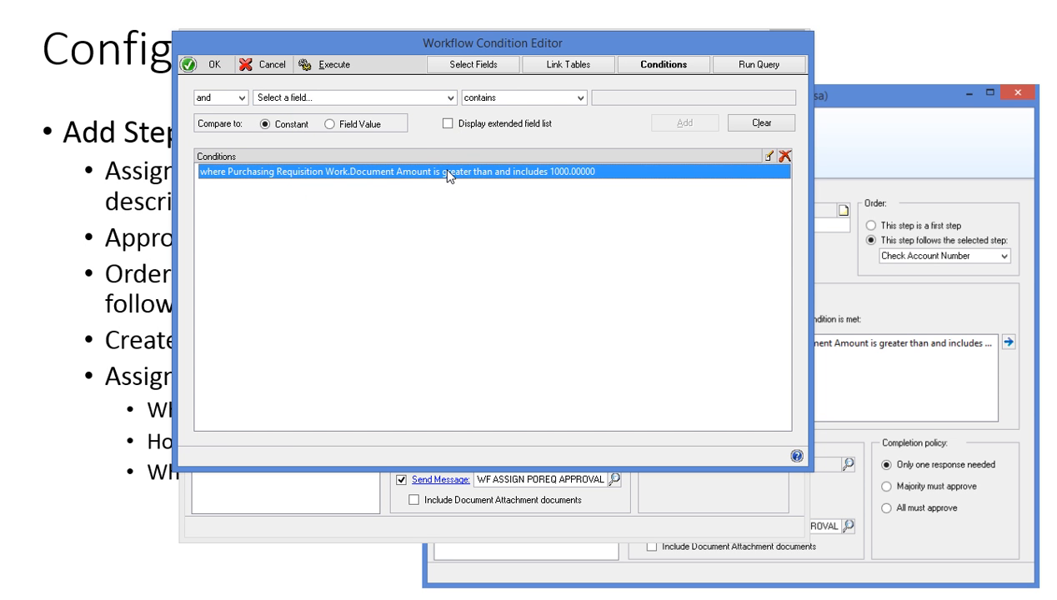
{"action": "left_click", "coordinate": [768, 156]}
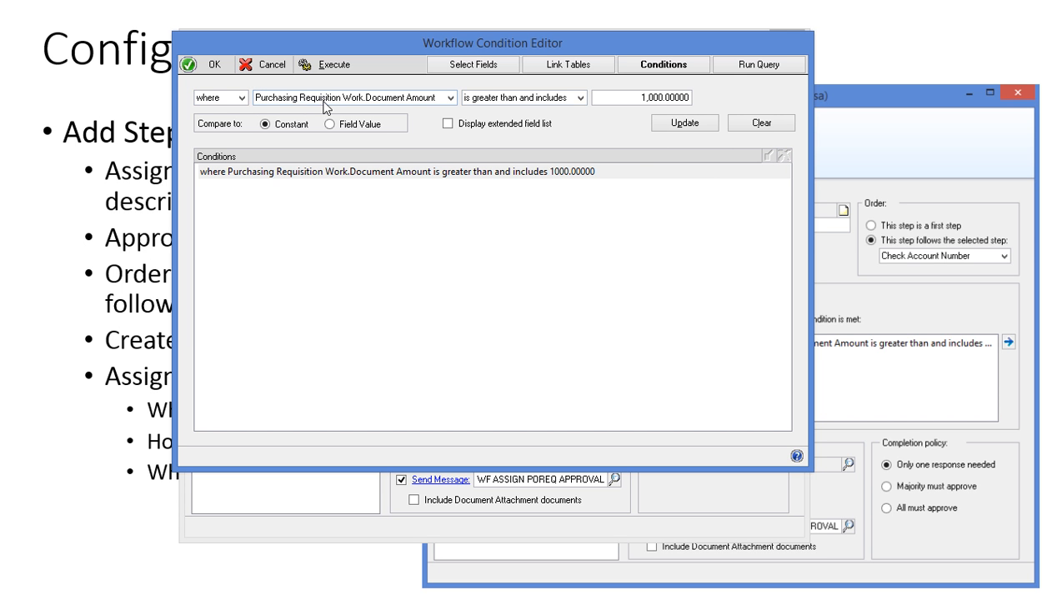
{"action": "double_click", "coordinate": [631, 97]}
{"action": "key", "text": "BackSpace"}
{"action": "type", "text": "20,000."}
{"action": "key", "text": "BackSpace"}
{"action": "key", "text": "Tab"}
{"action": "left_click", "coordinate": [756, 126]}
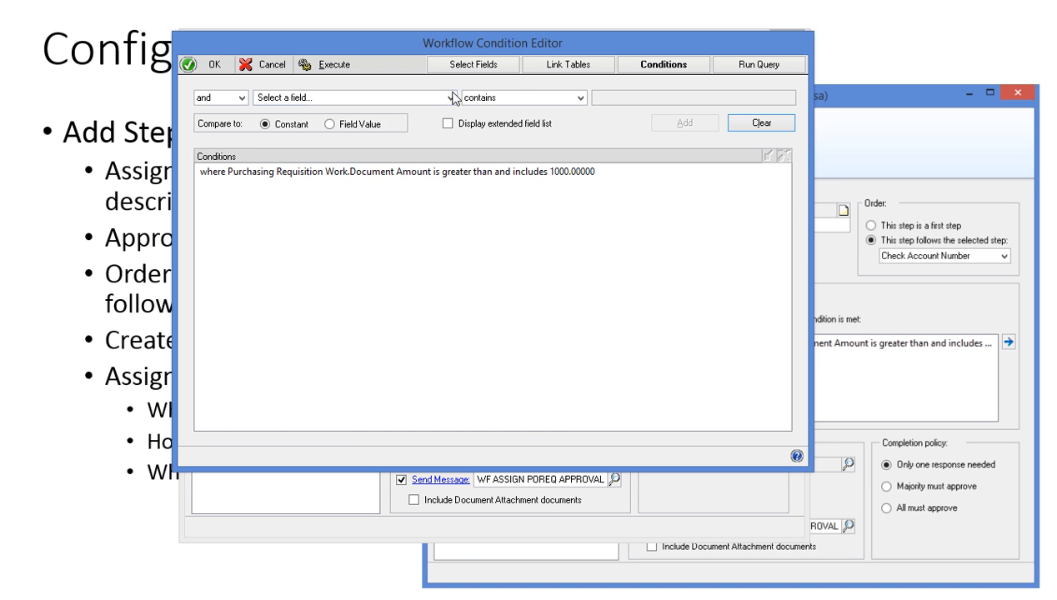
{"action": "left_click", "coordinate": [450, 99]}
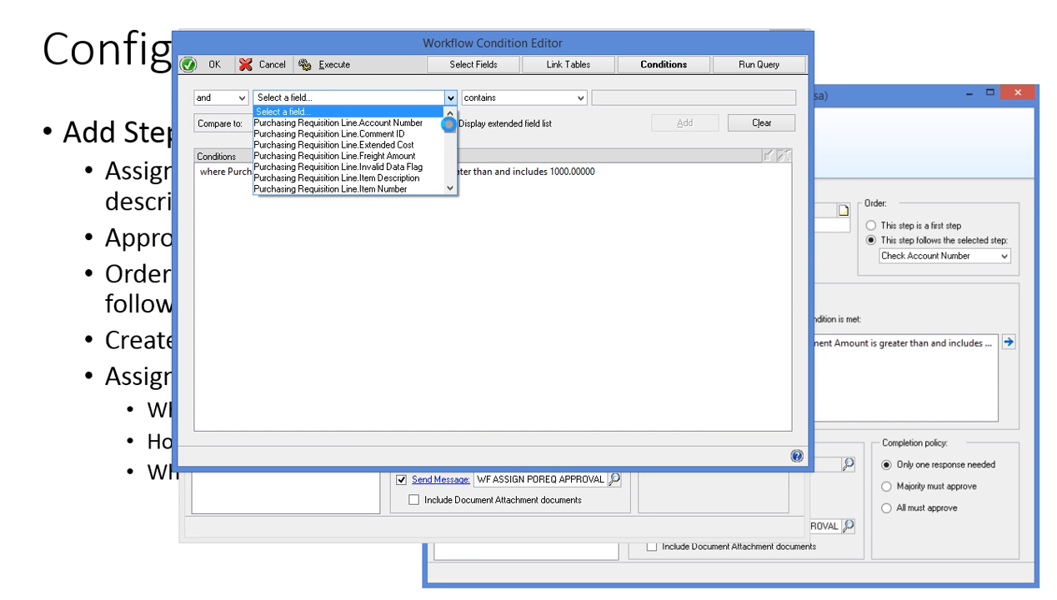
{"action": "mouse_move", "coordinate": [452, 123]}
{"action": "left_mouse_down"}
{"action": "mouse_move", "coordinate": [448, 172]}
{"action": "mouse_move", "coordinate": [447, 133]}
{"action": "left_mouse_up"}
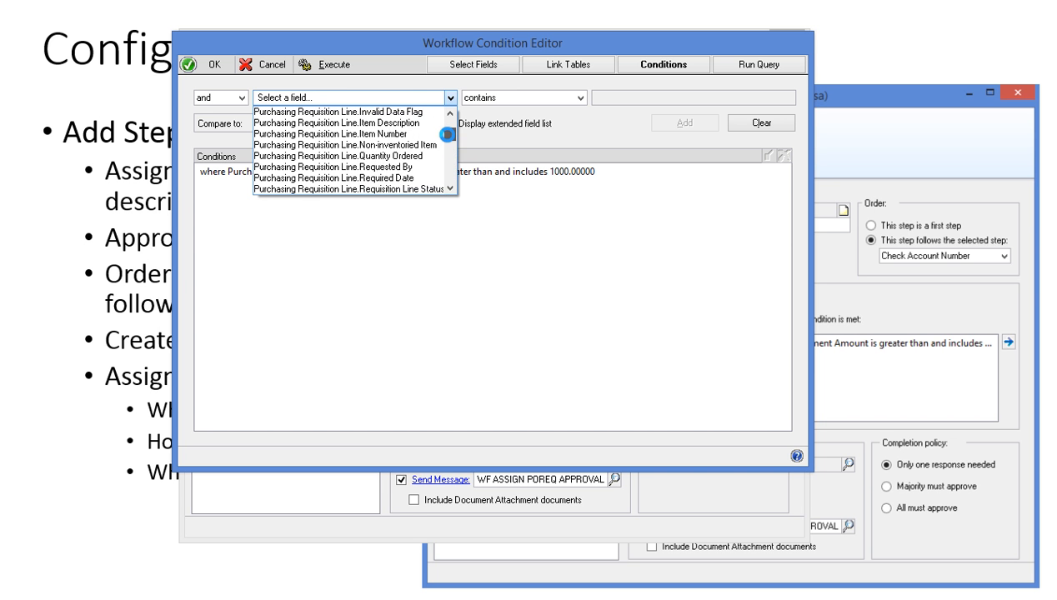
{"action": "scroll", "coordinate": [401, 154], "scroll_direction": "down", "scroll_amount": 1}
{"action": "left_click", "coordinate": [404, 159]}
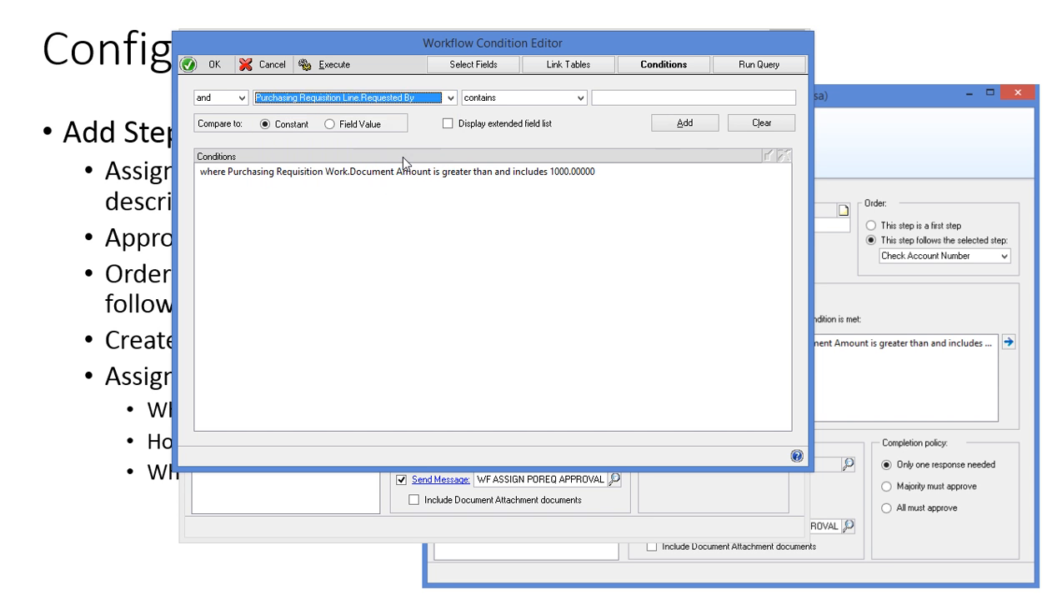
{"action": "left_click", "coordinate": [580, 99]}
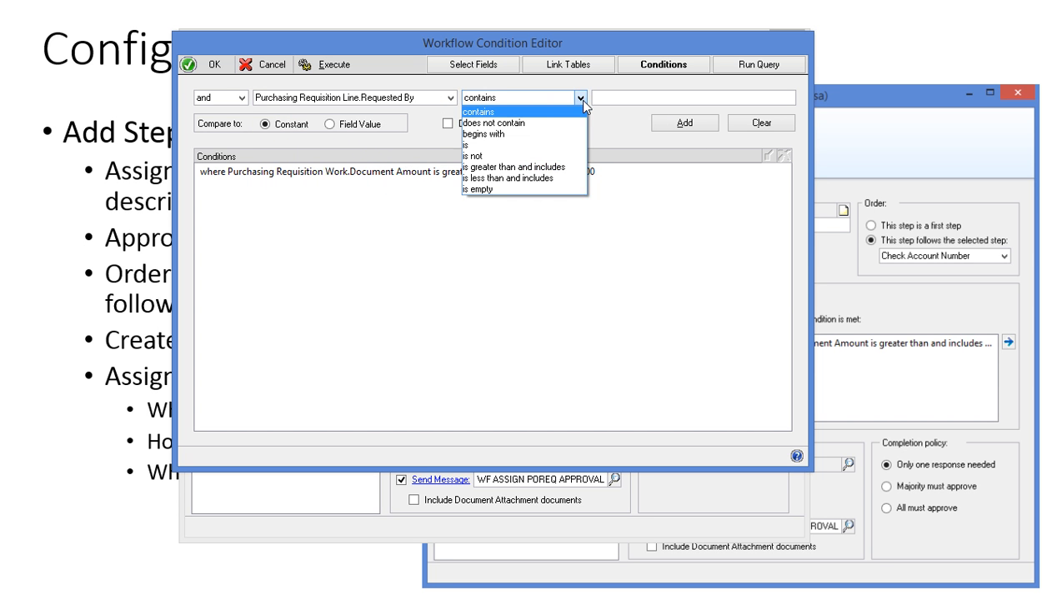
{"action": "left_click", "coordinate": [582, 99]}
{"action": "left_click", "coordinate": [596, 99]}
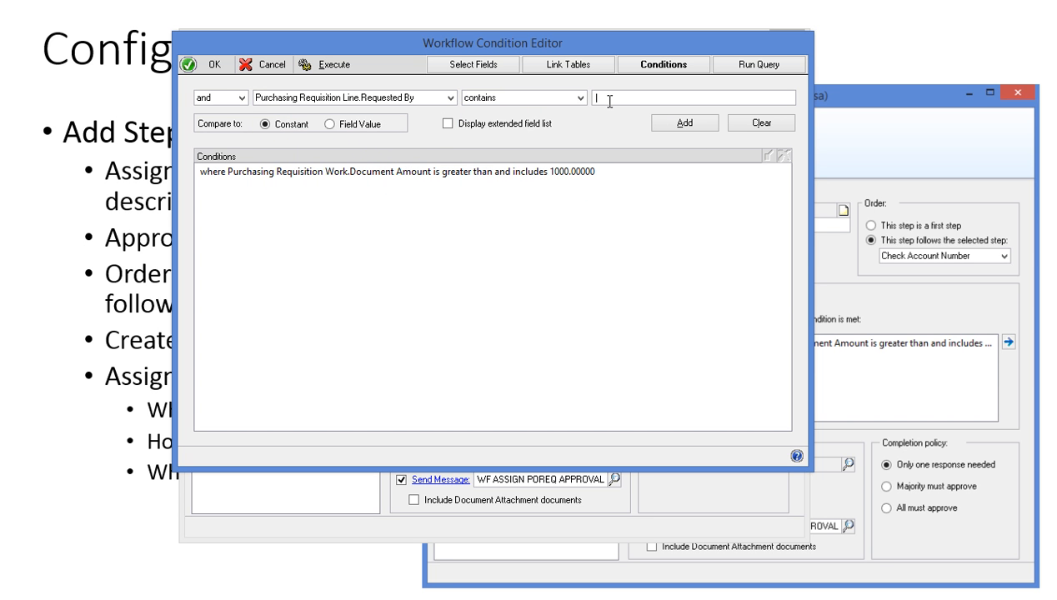
{"action": "type", "text": "barb"}
{"action": "key", "text": "BackSpace"}
{"action": "key", "text": "BackSpace"}
{"action": "key", "text": "BackSpace"}
{"action": "key", "text": "BackSpace"}
{"action": "type", "text": "Barnick"}
{"action": "left_click", "coordinate": [683, 125]}
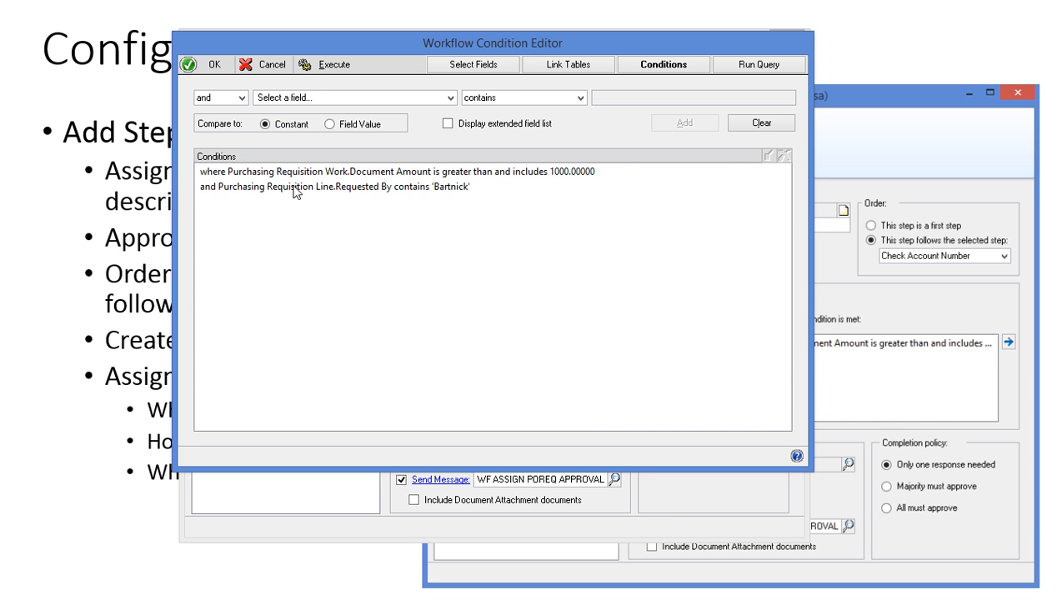
{"action": "left_click", "coordinate": [293, 186]}
{"action": "left_click", "coordinate": [787, 159]}
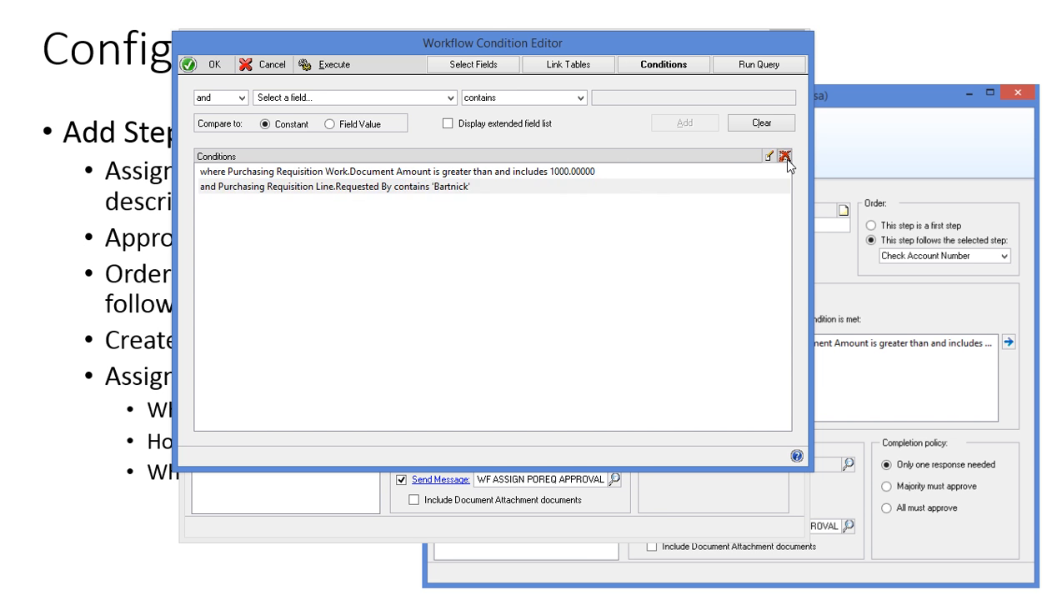
Step: Accept the Document Amount over 1000 condition and open the step's approver selection
{"action": "left_click", "coordinate": [209, 65]}
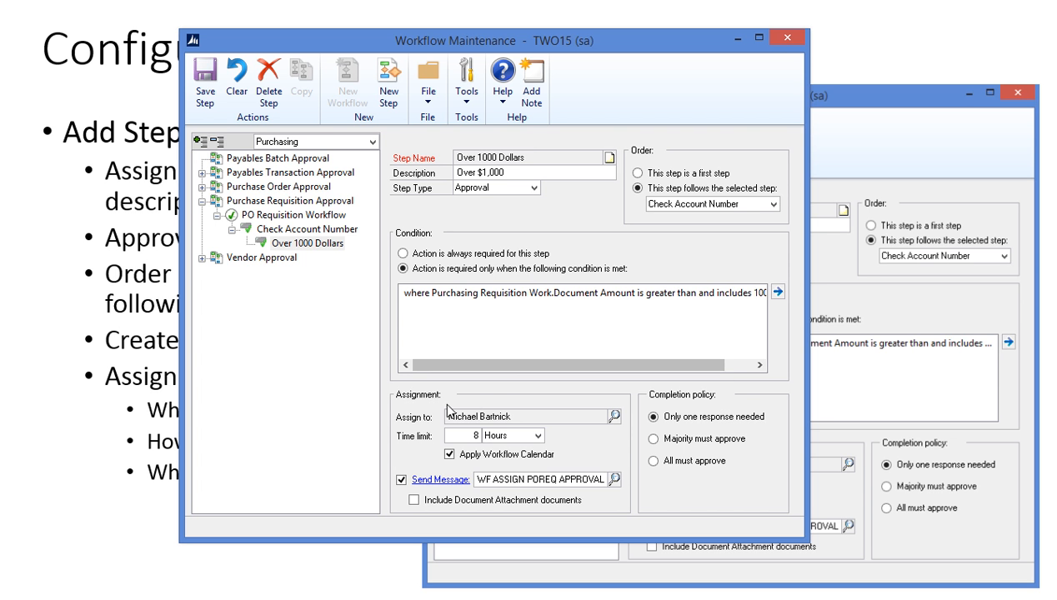
{"action": "left_click", "coordinate": [614, 418]}
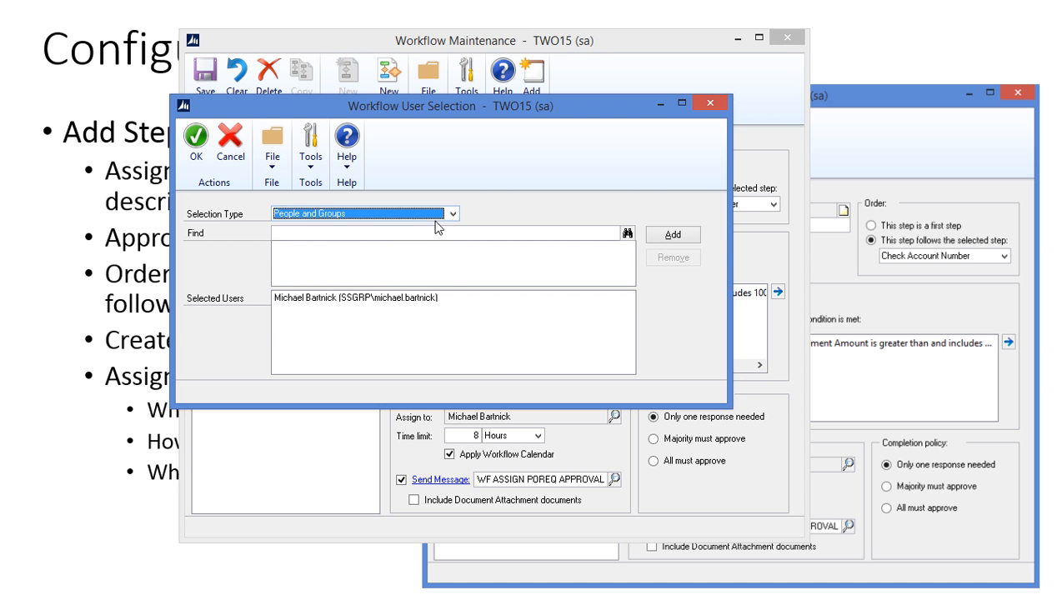
Step: Add the users found by searching 'adam' and 'eric' as approvers for the step, then confirm
{"action": "left_click", "coordinate": [359, 237]}
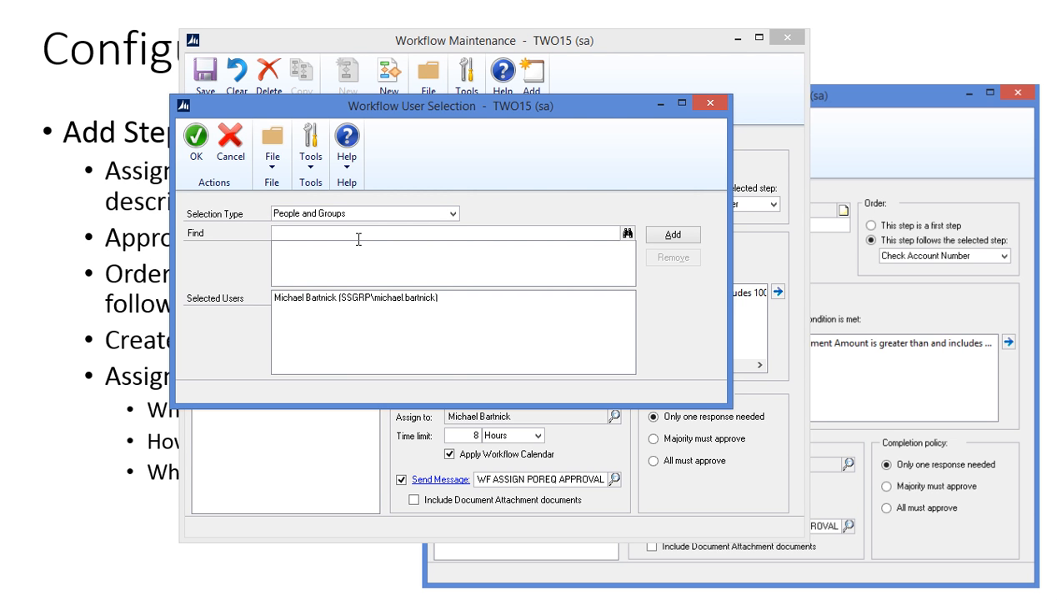
{"action": "type", "text": "adam"}
{"action": "key", "text": "Tab"}
{"action": "left_click", "coordinate": [673, 236]}
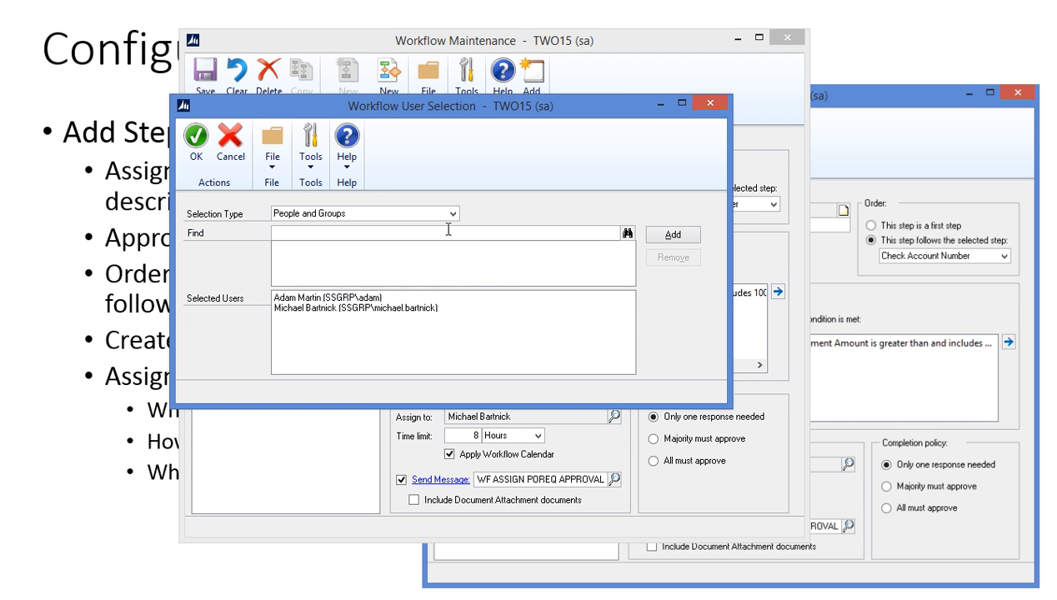
{"action": "type", "text": "eric"}
{"action": "key", "text": "Tab"}
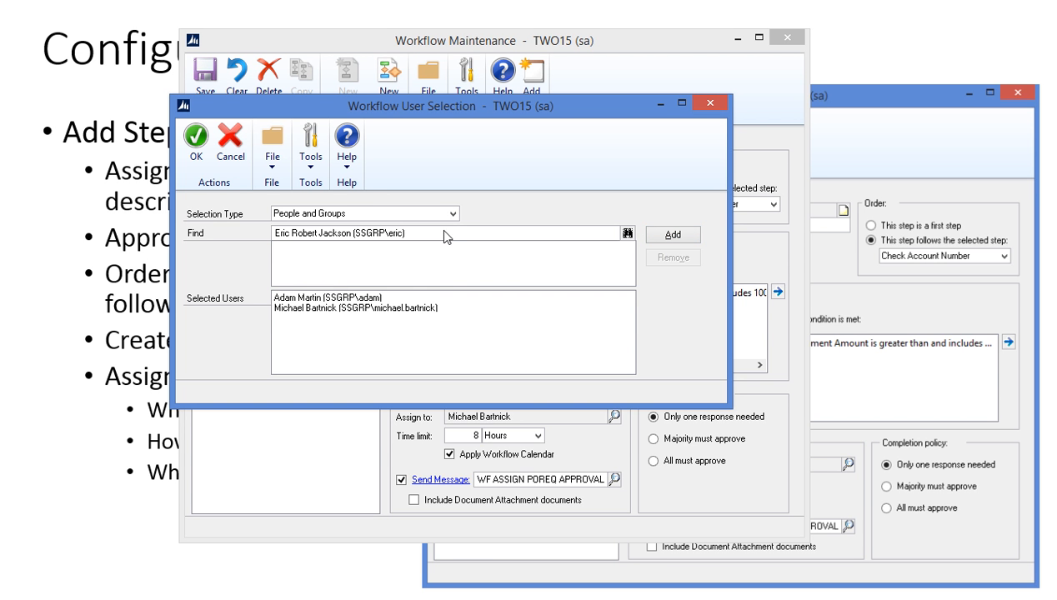
{"action": "left_click", "coordinate": [659, 236]}
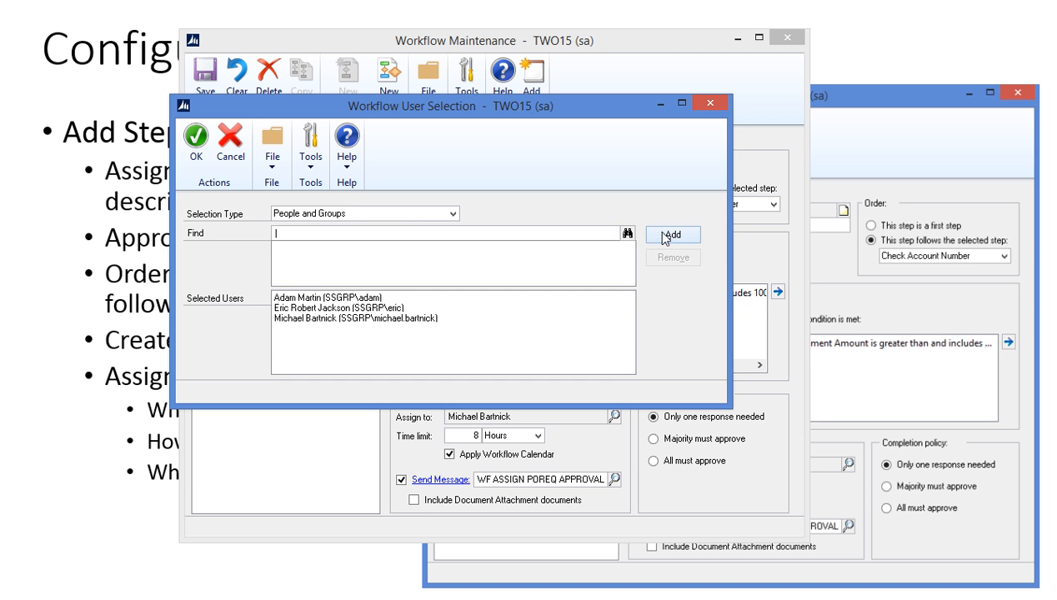
{"action": "left_click", "coordinate": [196, 140]}
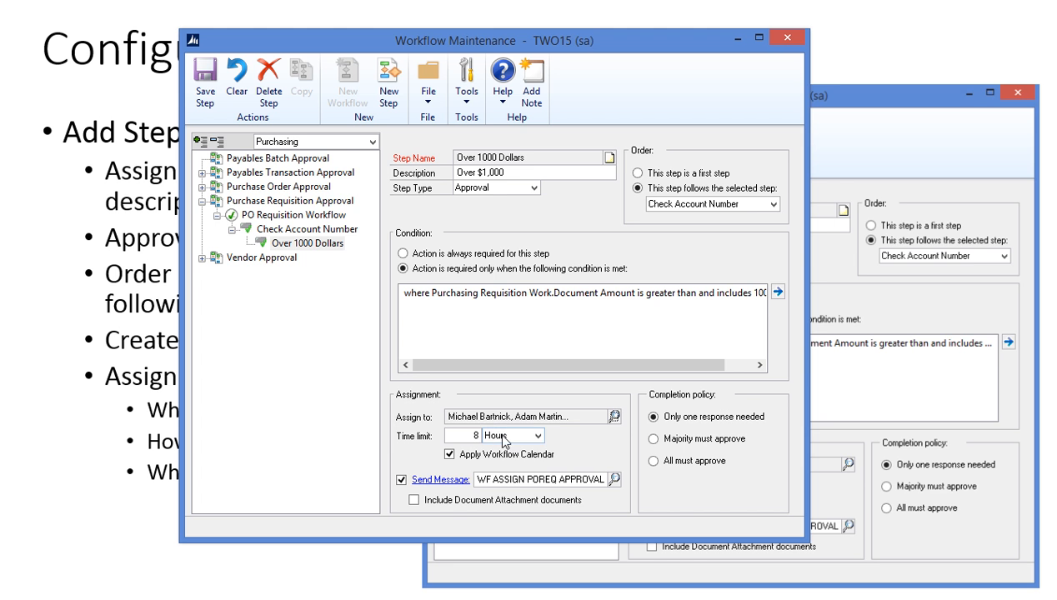
{"action": "left_click", "coordinate": [537, 439]}
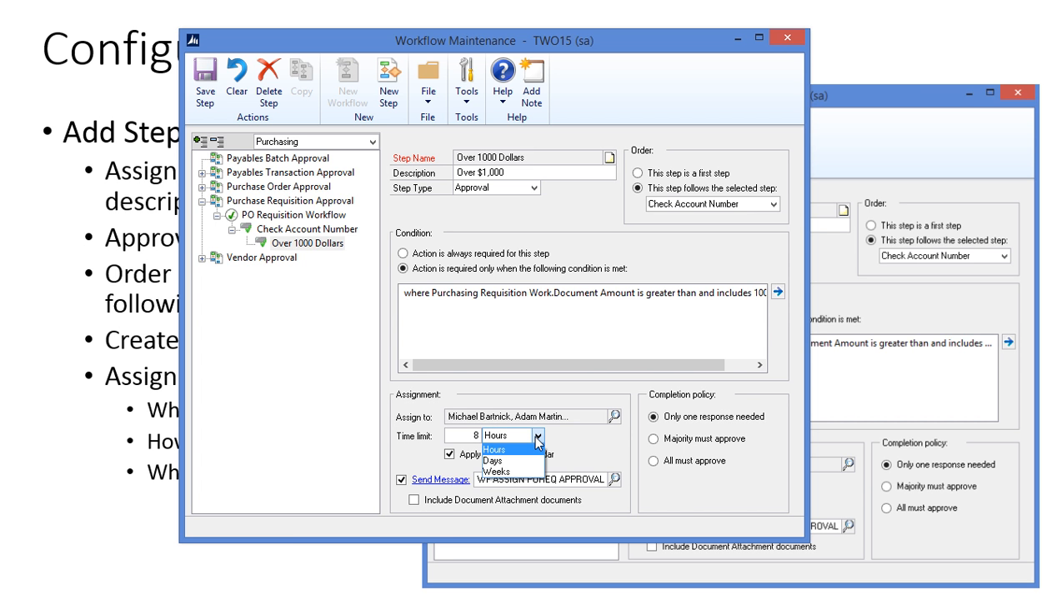
{"action": "left_click", "coordinate": [537, 439]}
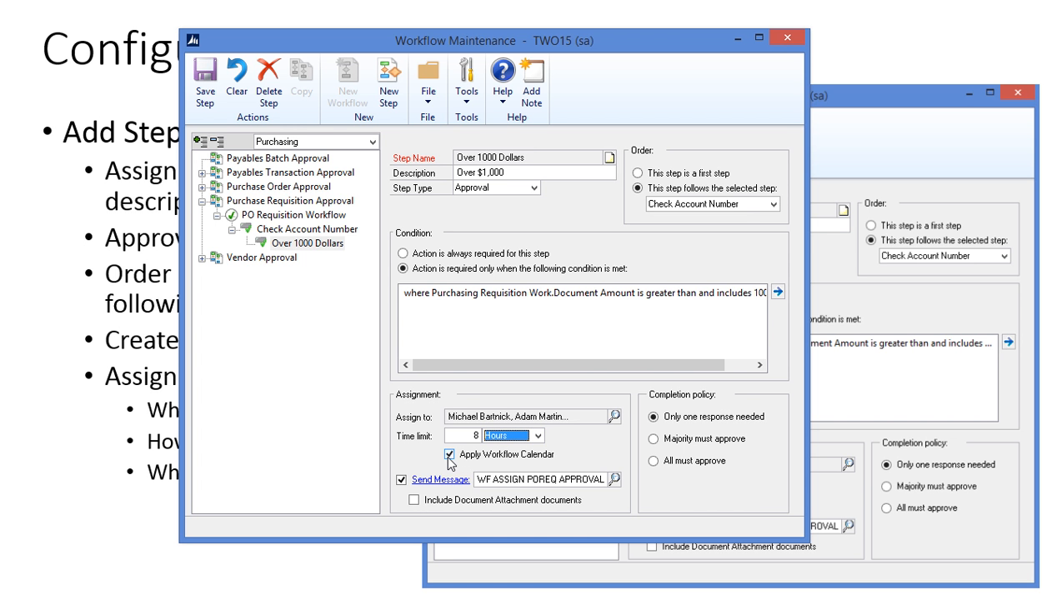
{"action": "left_click", "coordinate": [538, 436]}
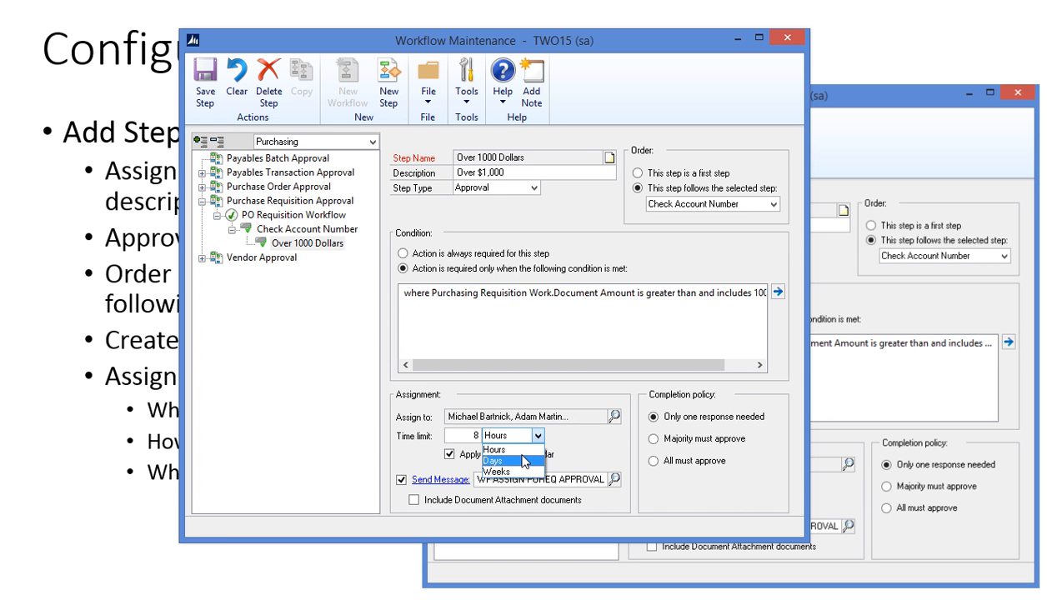
{"action": "left_click", "coordinate": [540, 445]}
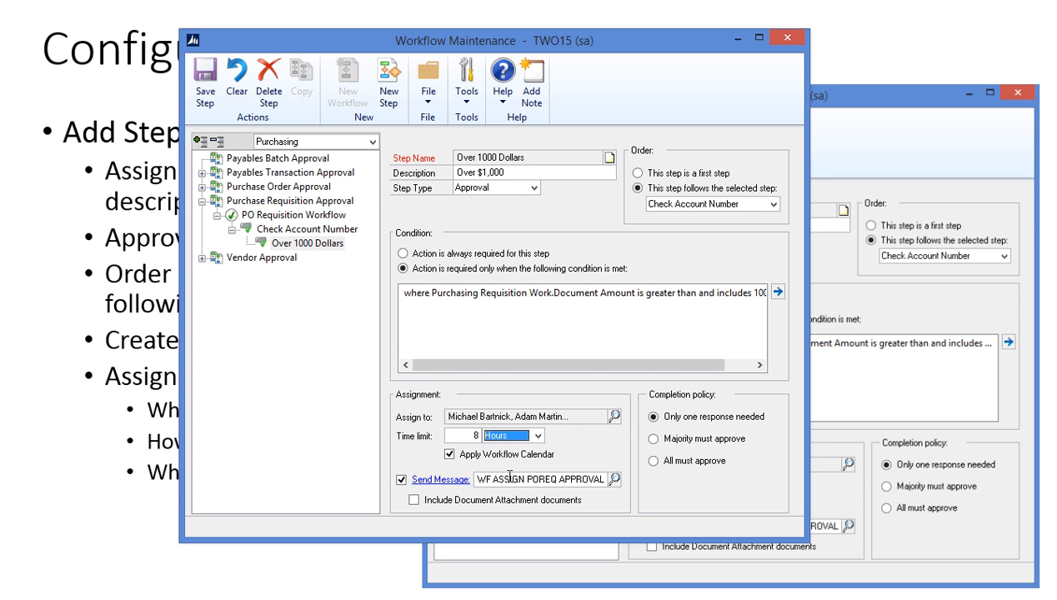
Step: Set the step's message to MTB WF POREQ APPROVAL, keeping the Only one response needed policy
{"action": "left_click", "coordinate": [614, 479]}
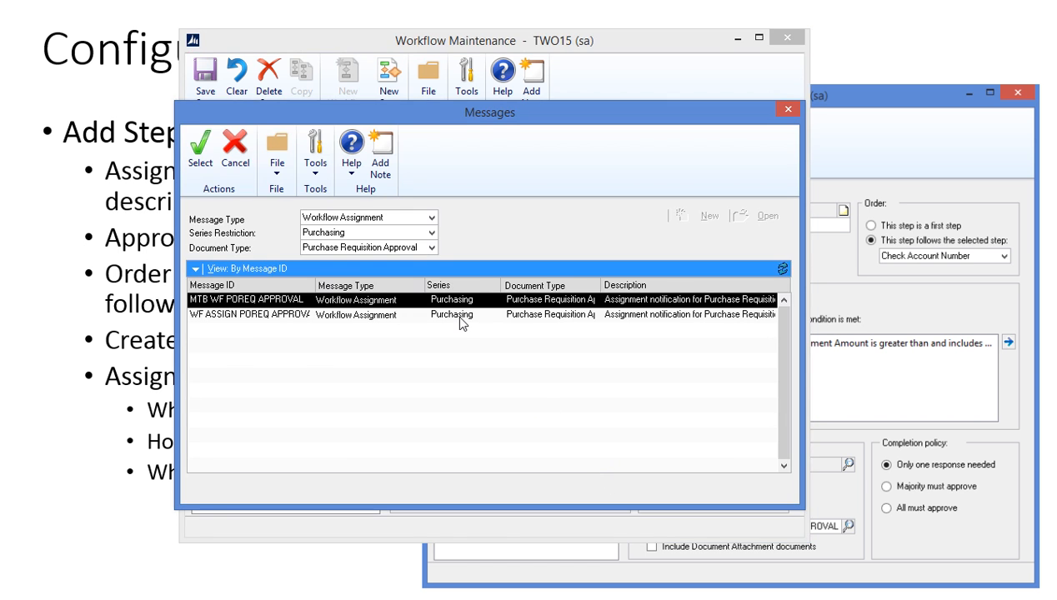
{"action": "double_click", "coordinate": [298, 300]}
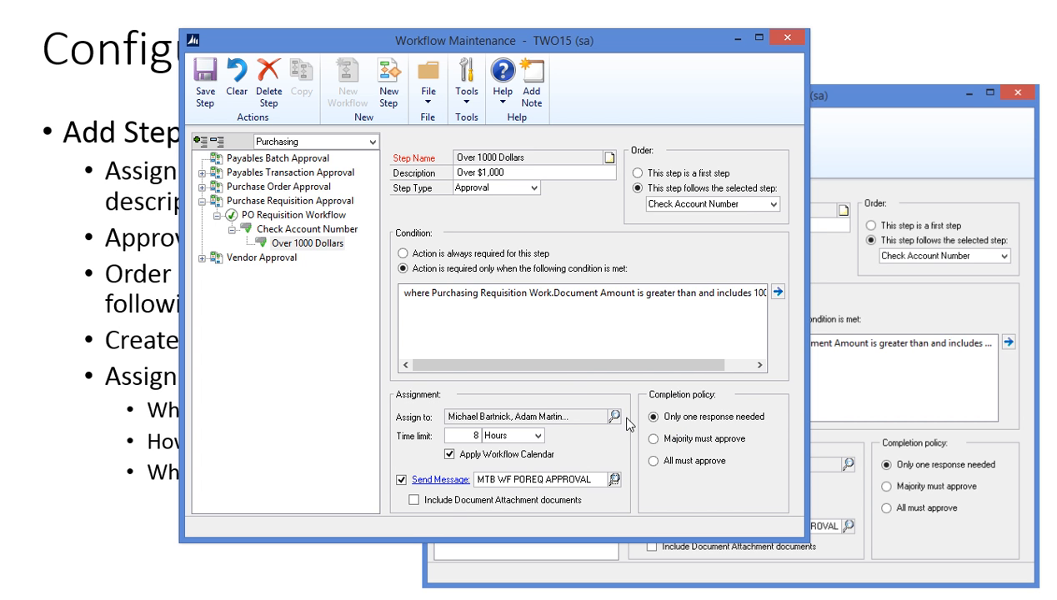
{"action": "left_click", "coordinate": [653, 461]}
{"action": "left_click", "coordinate": [665, 417]}
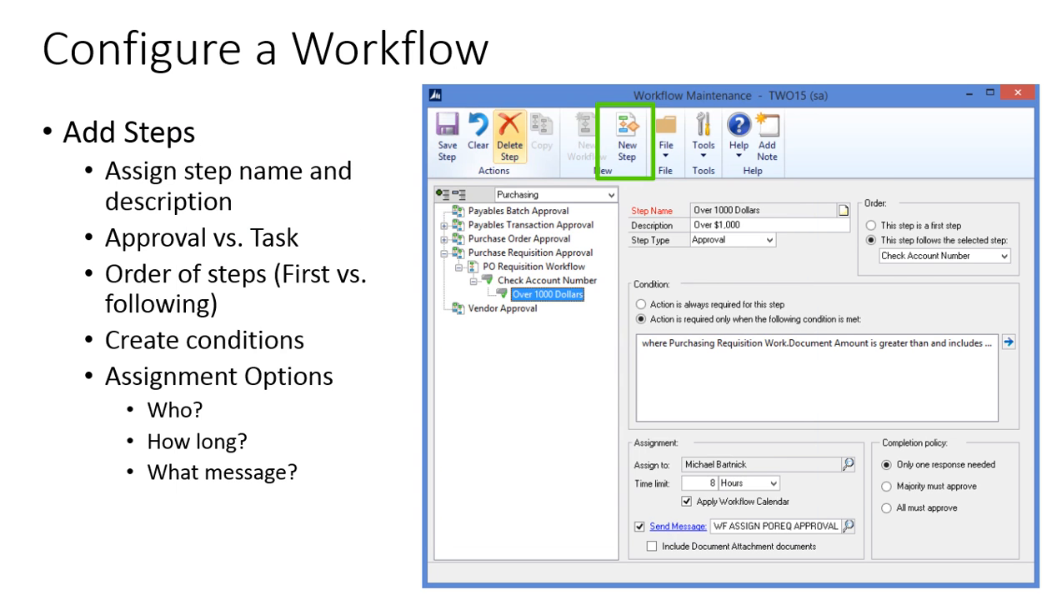
{"action": "left_click", "coordinate": [284, 281]}
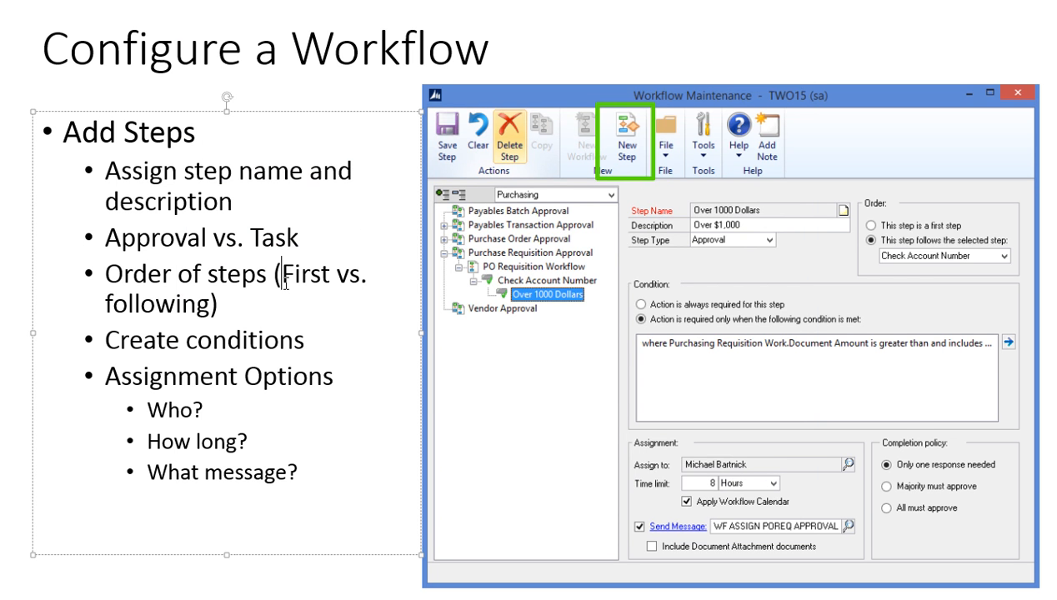
Step: Advance the presentation to the Configure a Workflow slide about adding conditions and rules
{"action": "key", "text": "Down"}
{"action": "left_click", "coordinate": [273, 80]}
{"action": "left_click", "coordinate": [17, 99]}
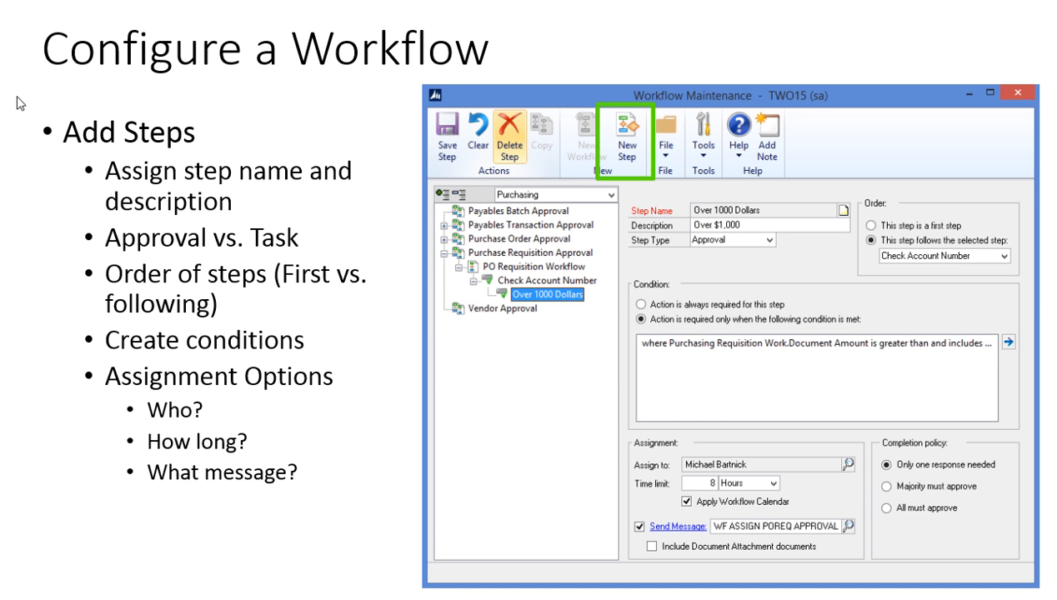
{"action": "key", "text": "Down"}
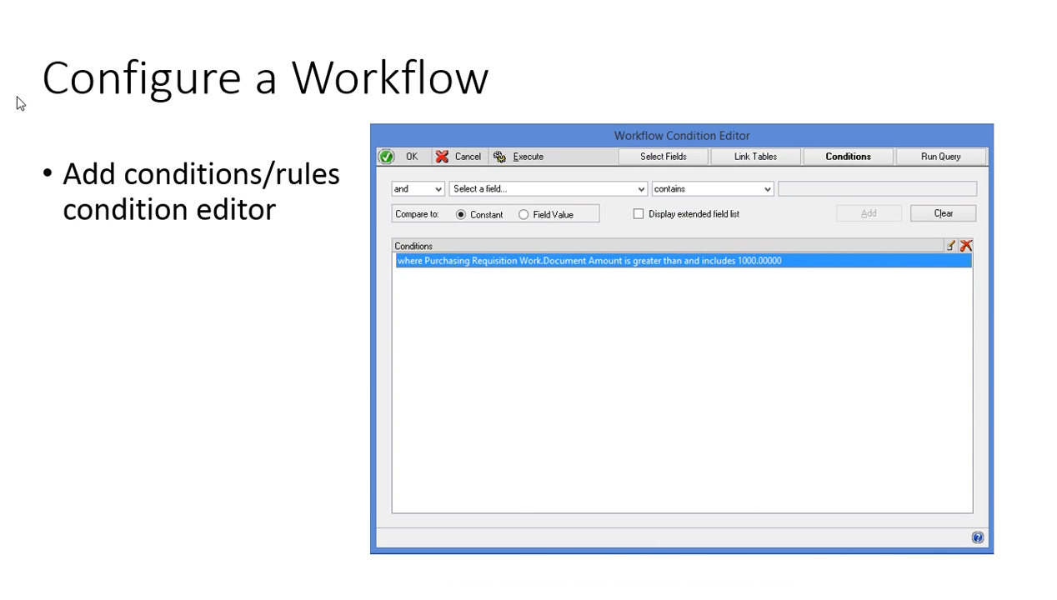
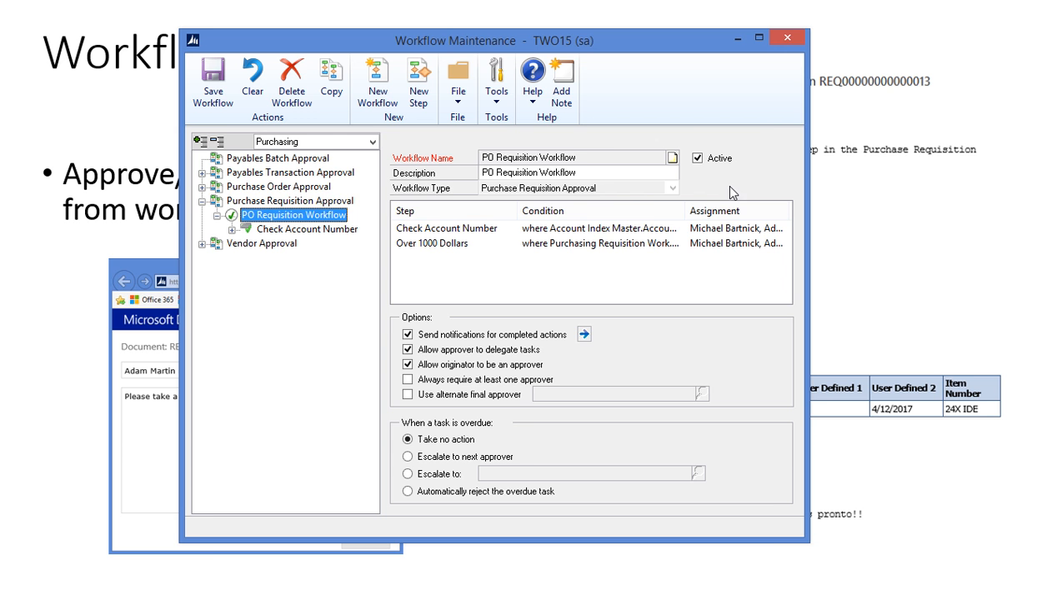
Step: Close the PO Requisition Workflow maintenance window and return to the Dynamics GP window
{"action": "left_click", "coordinate": [784, 44]}
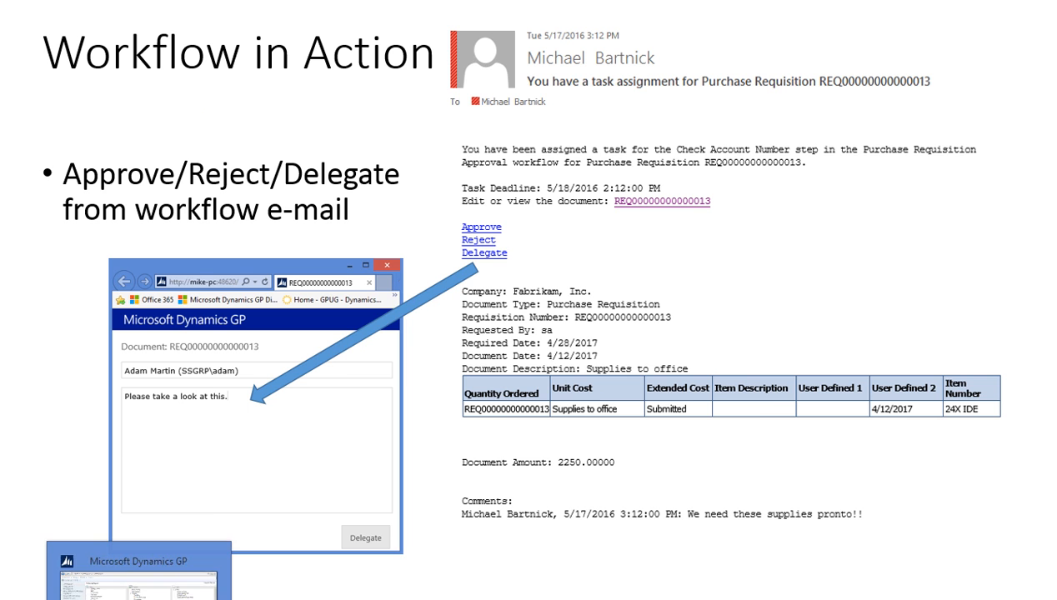
{"action": "left_click", "coordinate": [137, 599]}
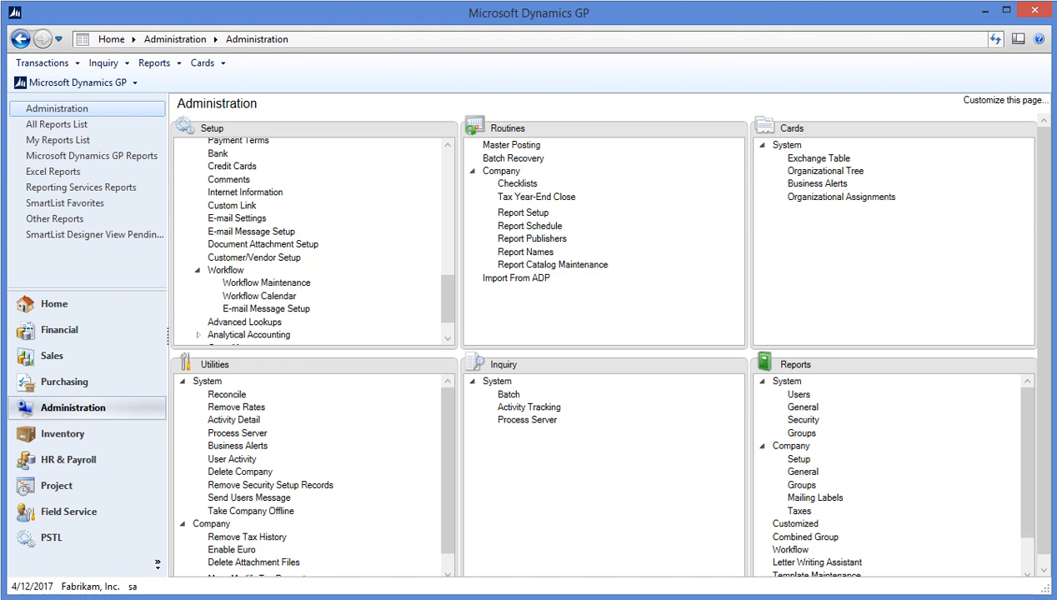
Step: Open a new Purchase Requisition Entry window from the Purchasing area's Purchase Requisitions
{"action": "left_click", "coordinate": [100, 390]}
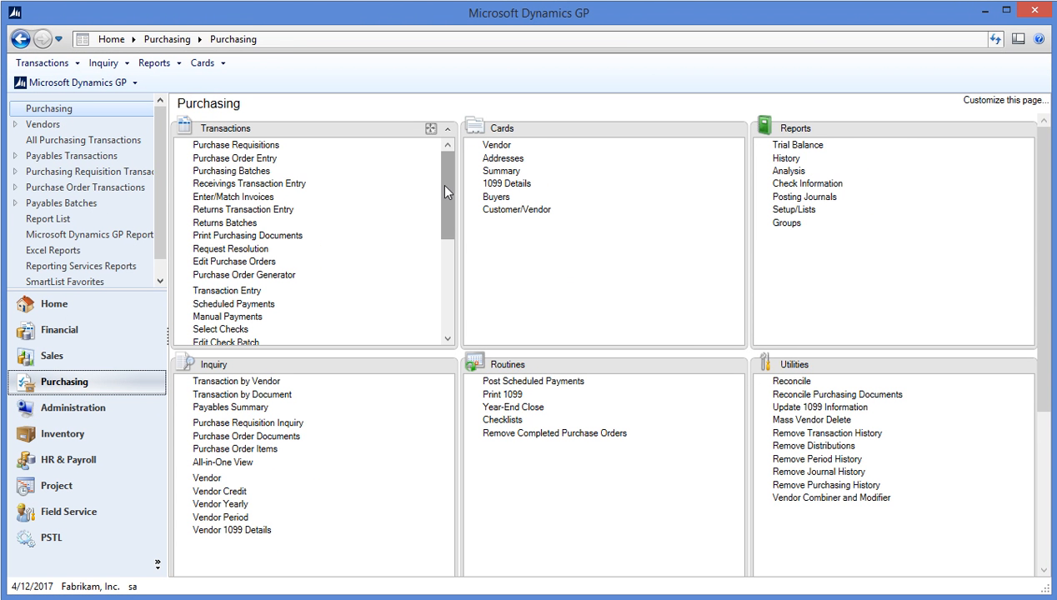
{"action": "left_click", "coordinate": [223, 147]}
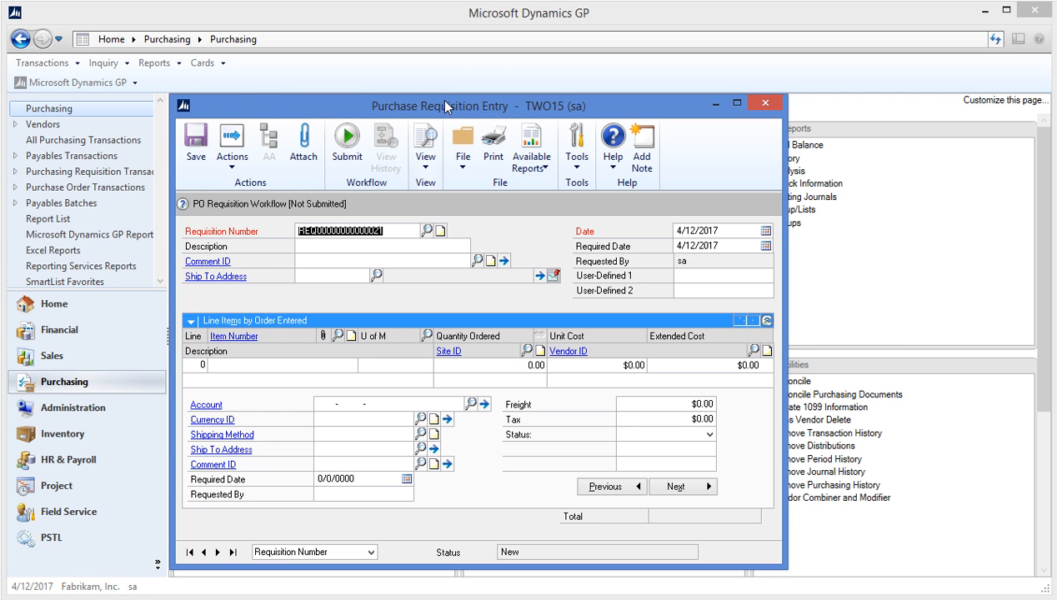
{"action": "left_click_drag", "start_coordinate": [445, 106], "coordinate": [438, 55]}
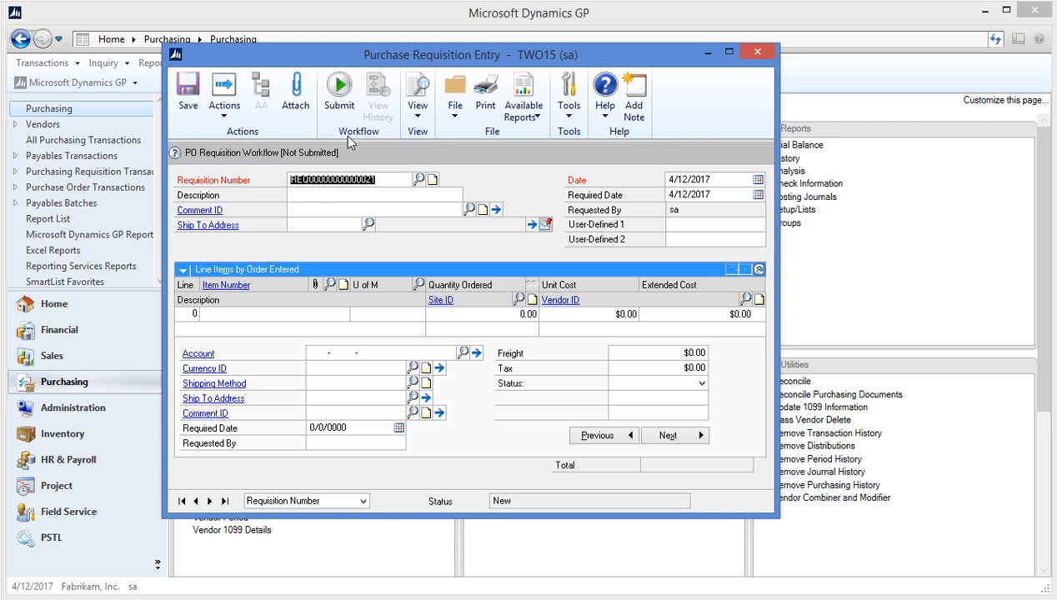
Step: Describe the requisition as 'Workflow req' with a required date of 4/28/2017
{"action": "left_click", "coordinate": [336, 201]}
{"action": "type", "text": "Wo"}
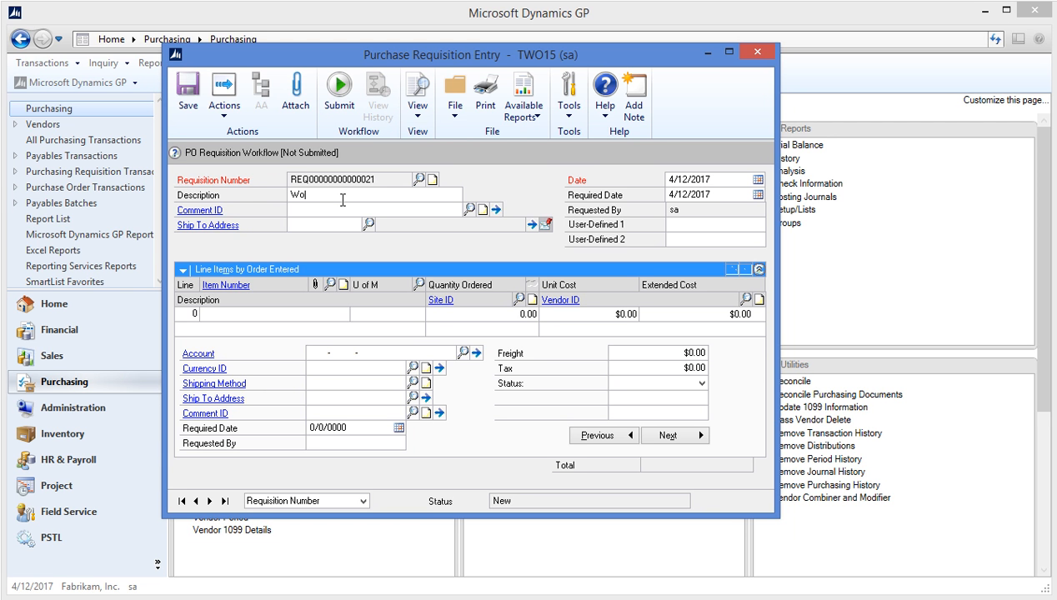
{"action": "type", "text": "rkflow rew"}
{"action": "key", "text": "BackSpace"}
{"action": "type", "text": "q"}
{"action": "key", "text": "Tab"}
{"action": "key", "text": "Tab"}
{"action": "key", "text": "Tab"}
{"action": "left_click", "coordinate": [758, 194]}
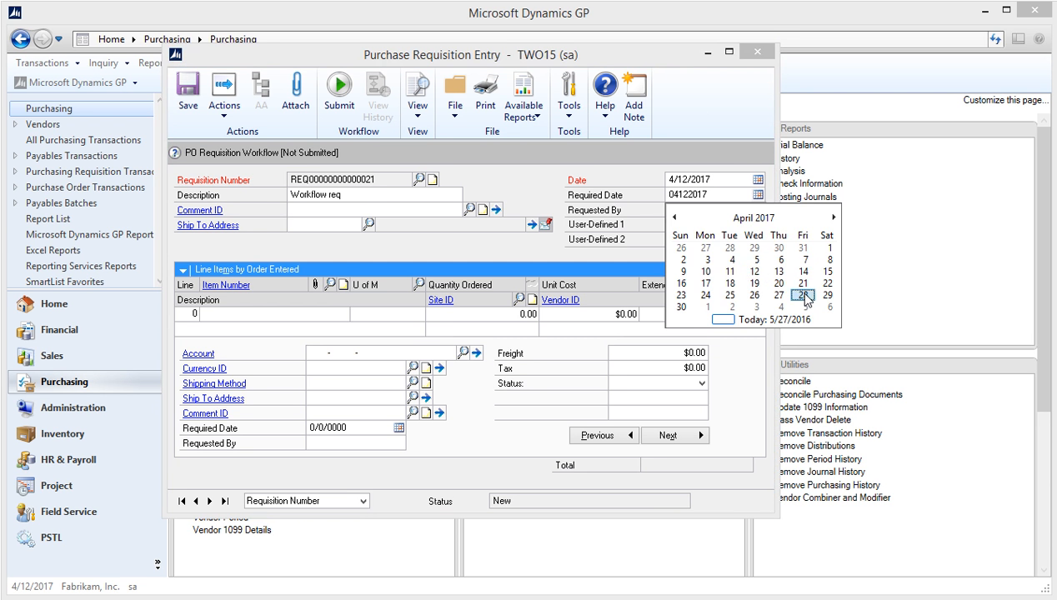
{"action": "left_click", "coordinate": [803, 296]}
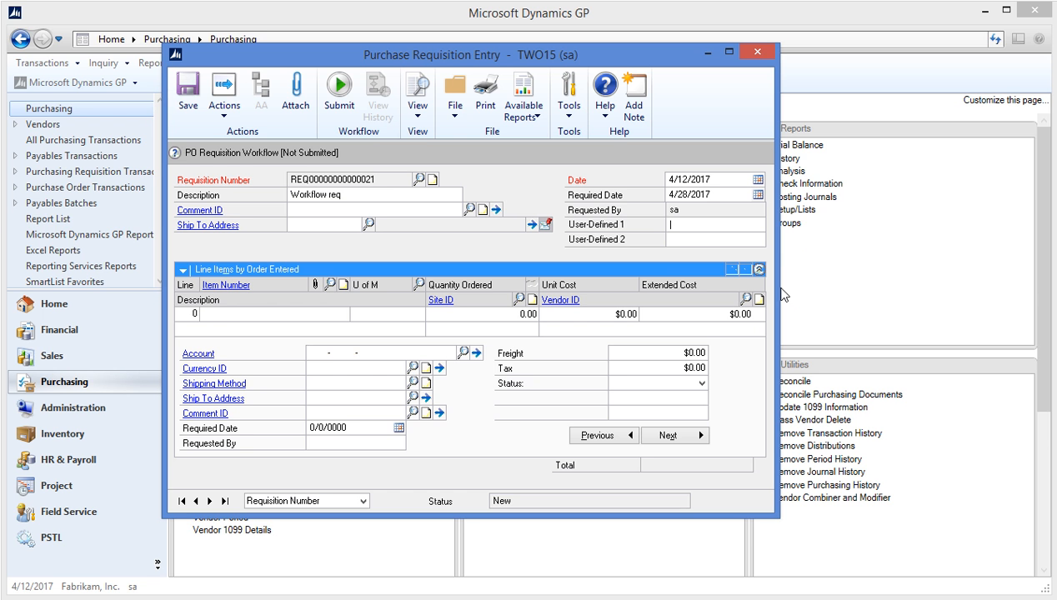
Step: Add line 1: quantity 3 of 128 SDRAM at site WAREHOUSE from vendor ADVANCED0001
{"action": "left_click", "coordinate": [277, 314]}
{"action": "type", "text": "128"}
{"action": "key", "text": "Down"}
{"action": "key", "text": "Down"}
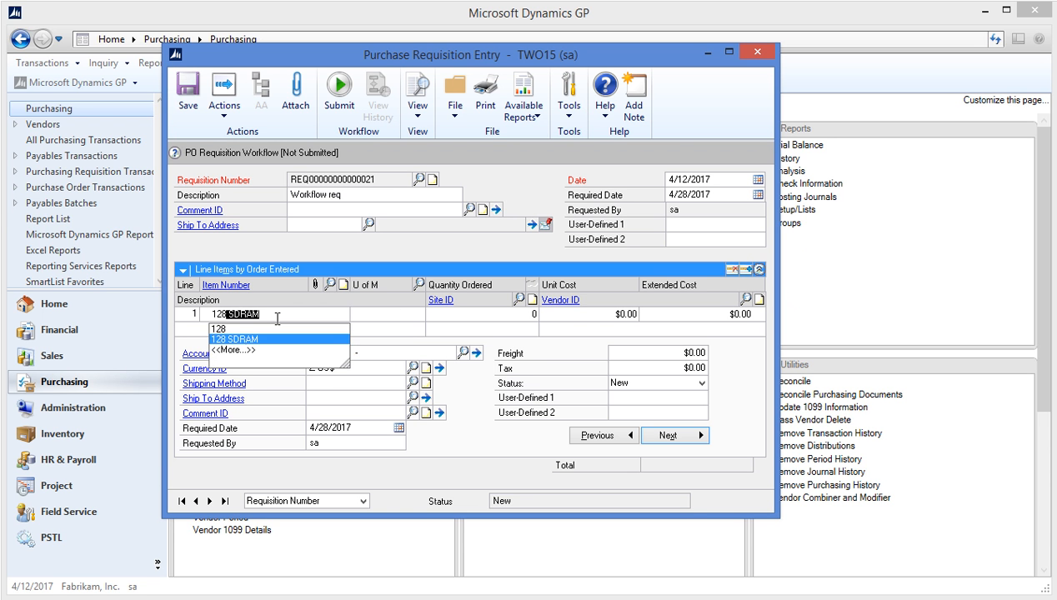
{"action": "key", "text": "Tab"}
{"action": "key", "text": "Tab"}
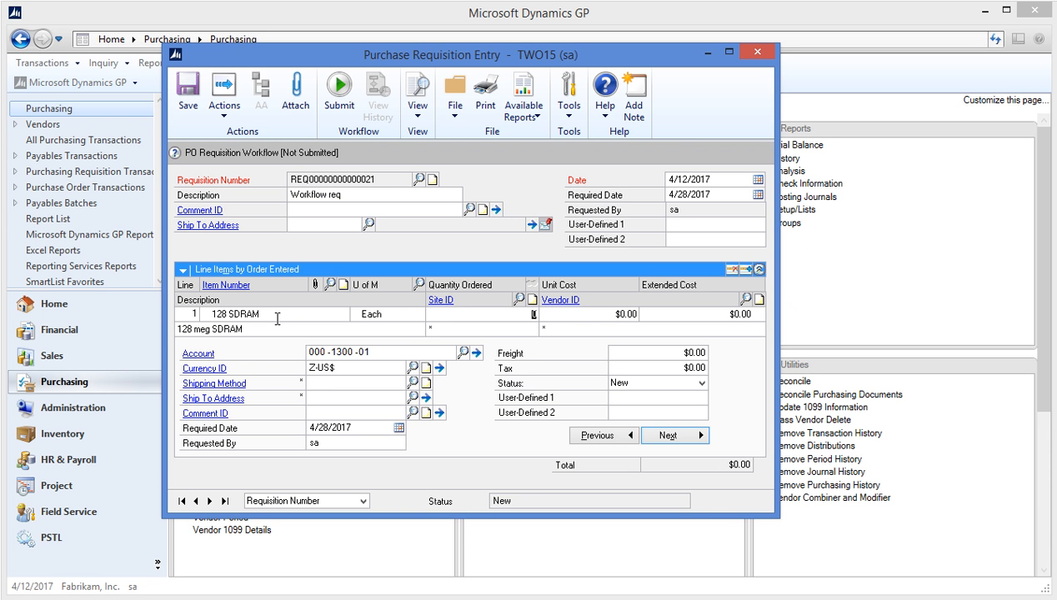
{"action": "type", "text": "3"}
{"action": "key", "text": "Tab"}
{"action": "key", "text": "Tab"}
{"action": "key", "text": "Tab"}
{"action": "type", "text": "WA"}
{"action": "key", "text": "Down"}
{"action": "key", "text": "Down"}
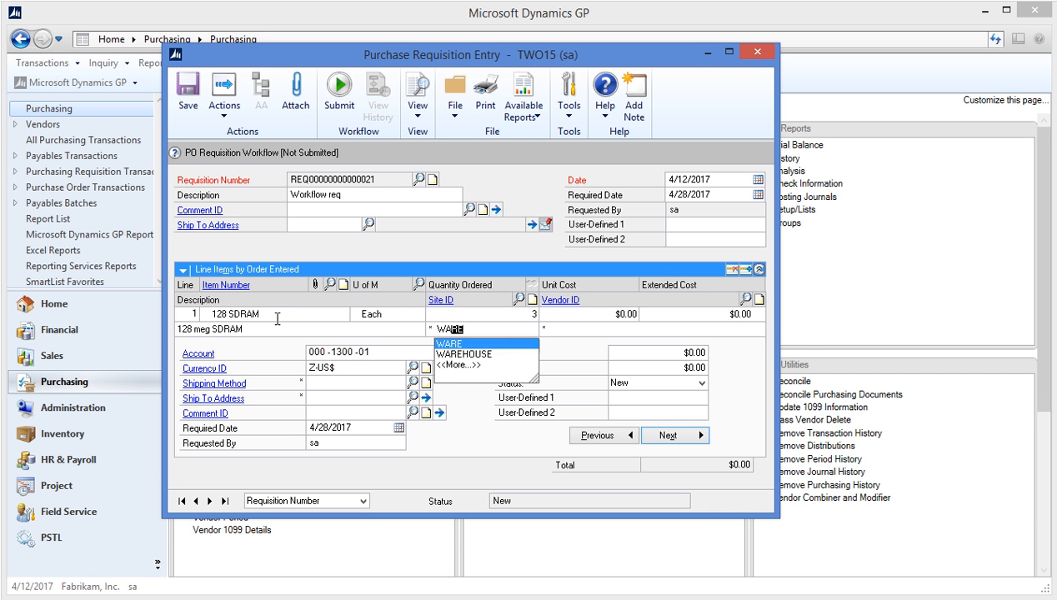
{"action": "key", "text": "Tab"}
{"action": "type", "text": "A"}
{"action": "key", "text": "Down"}
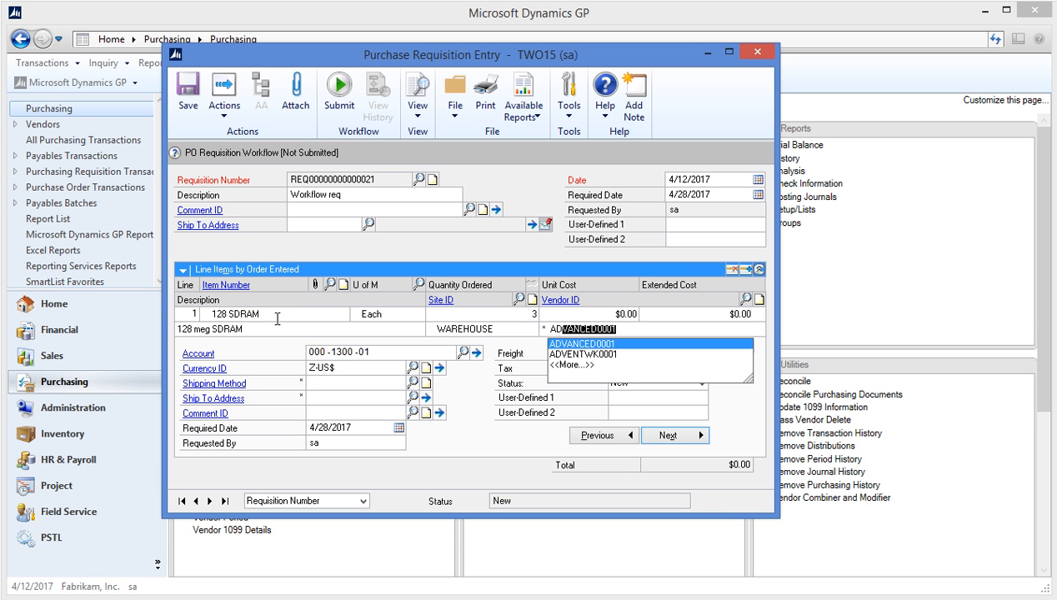
{"action": "key", "text": "Tab"}
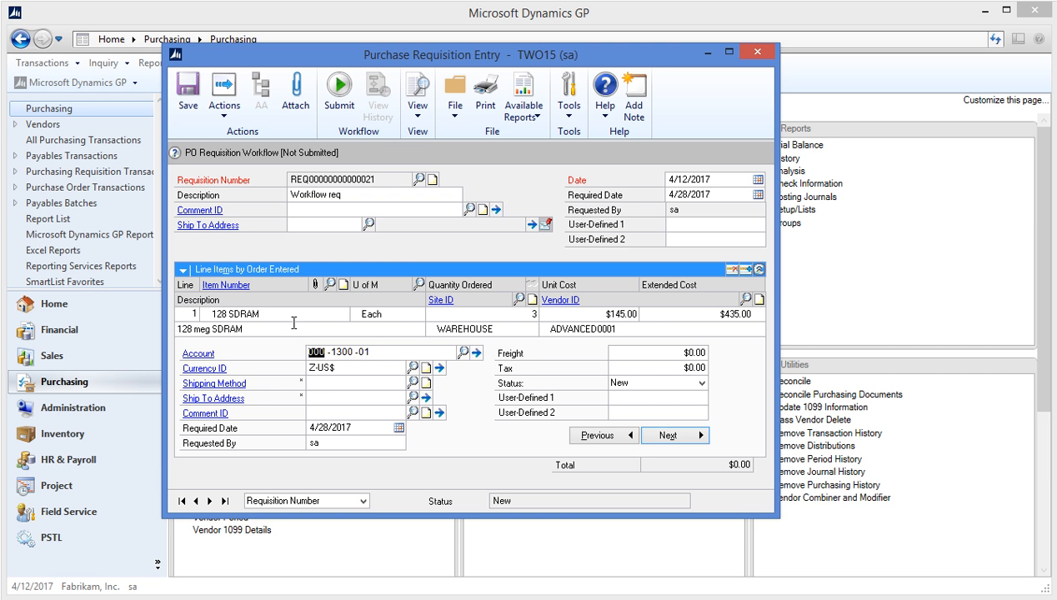
Step: Set line 1's shipping method to GROUND and User-Defined 1 to Blue, then commit it
{"action": "left_click", "coordinate": [331, 383]}
{"action": "type", "text": "GR"}
{"action": "key", "text": "Down"}
{"action": "key", "text": "Tab"}
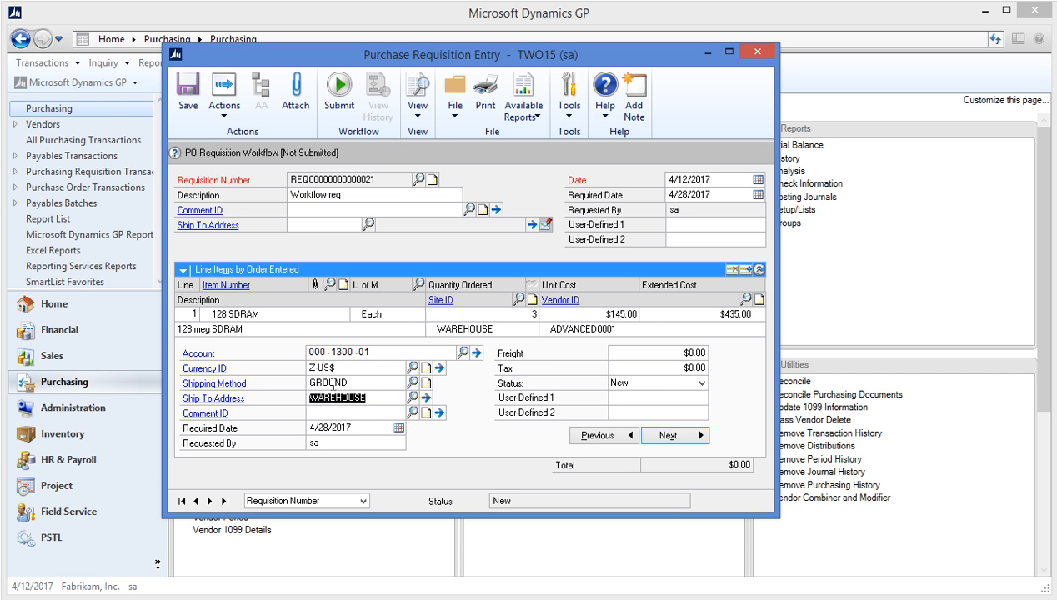
{"action": "left_click", "coordinate": [650, 395]}
{"action": "type", "text": "Bl"}
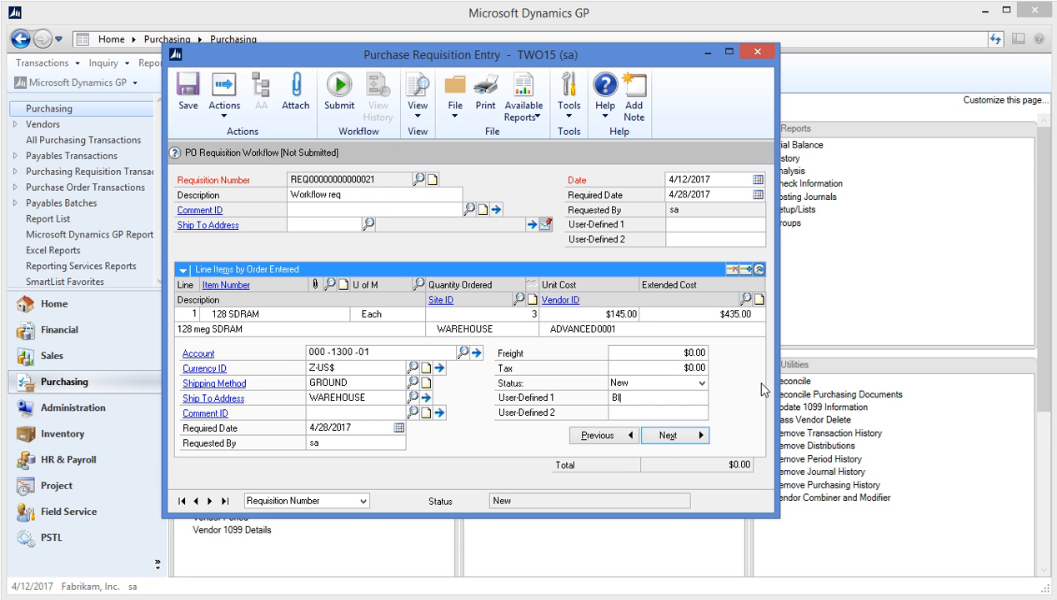
{"action": "type", "text": "ue"}
{"action": "key", "text": "Tab"}
{"action": "left_click", "coordinate": [671, 436]}
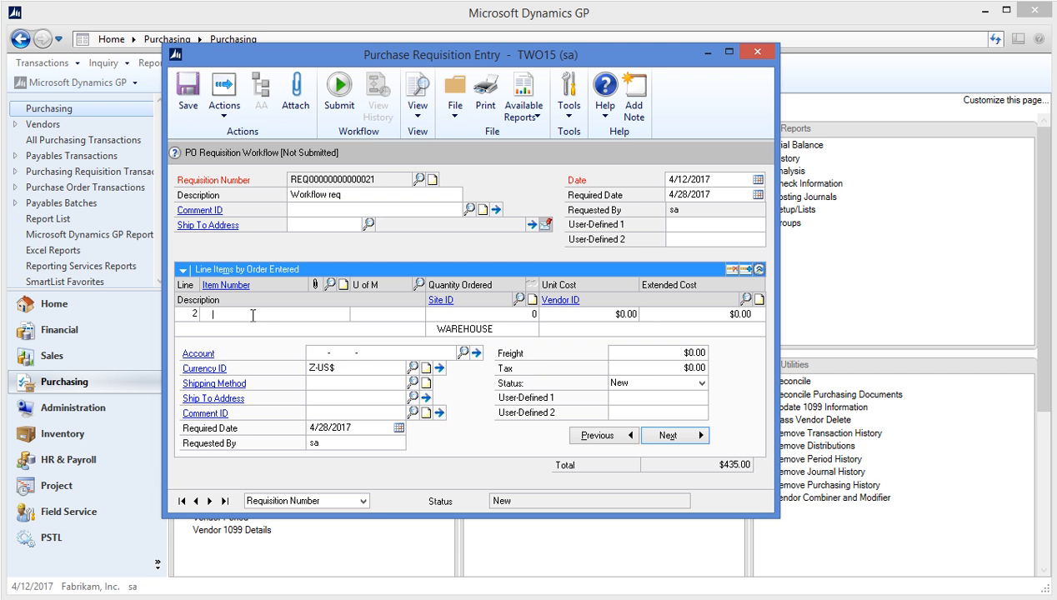
Step: Enter line 2: quantity 5 of 32 SDRAM at WAREHOUSE from vendor OFFICESP0001
{"action": "type", "text": "32"}
{"action": "key", "text": "Down"}
{"action": "key", "text": "Down"}
{"action": "key", "text": "Tab"}
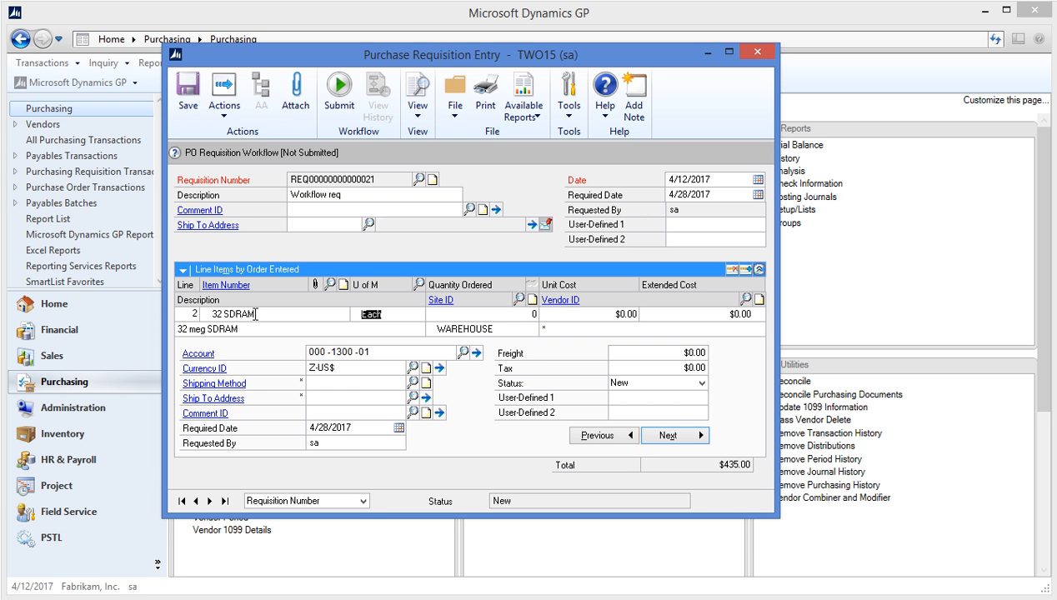
{"action": "key", "text": "Tab"}
{"action": "type", "text": "5"}
{"action": "key", "text": "Tab"}
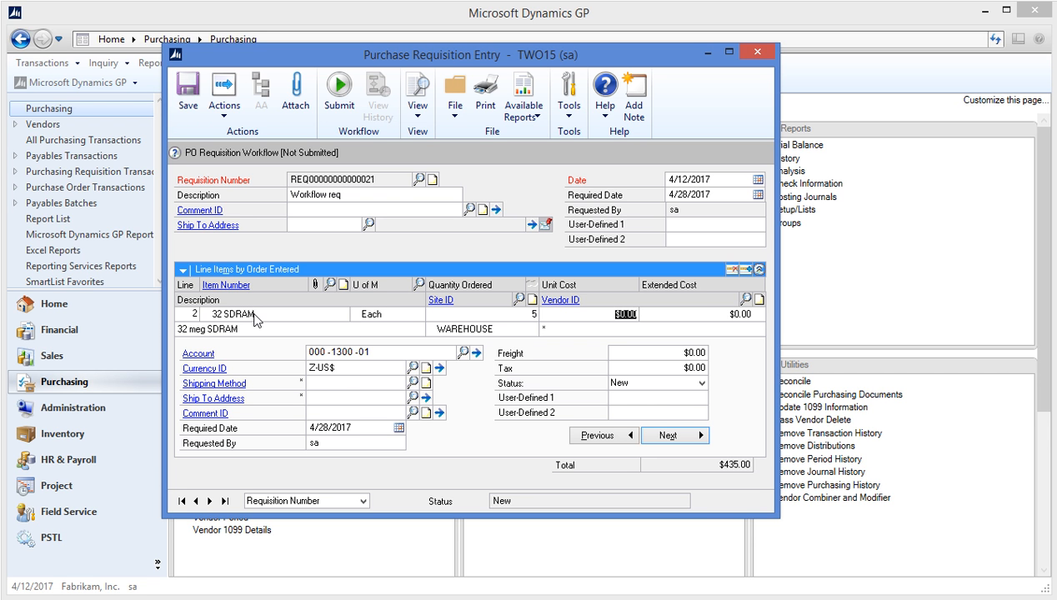
{"action": "key", "text": "Tab"}
{"action": "key", "text": "Tab"}
{"action": "key", "text": "Tab"}
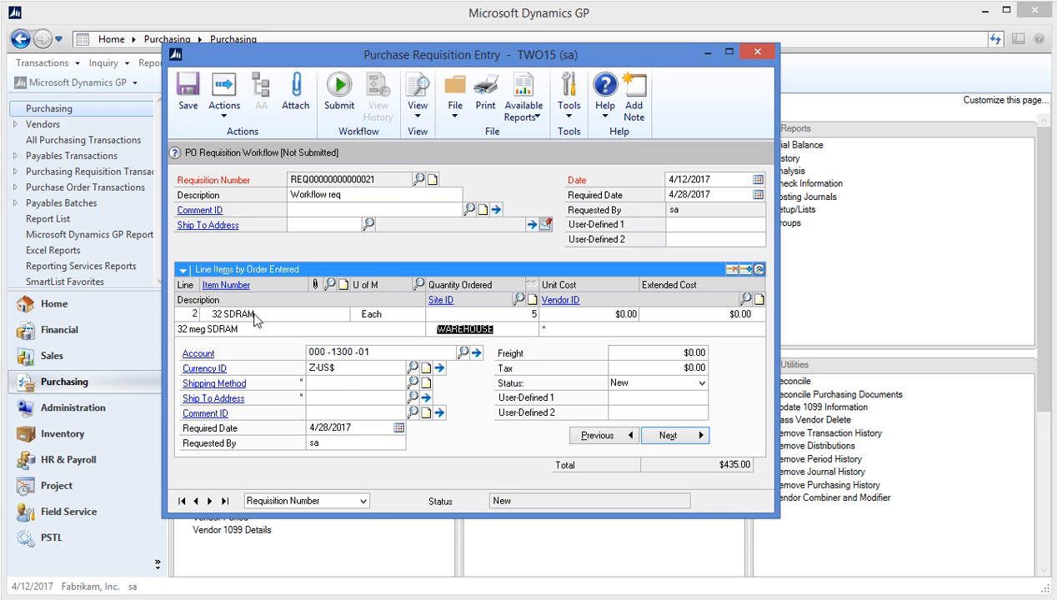
{"action": "key", "text": "Tab"}
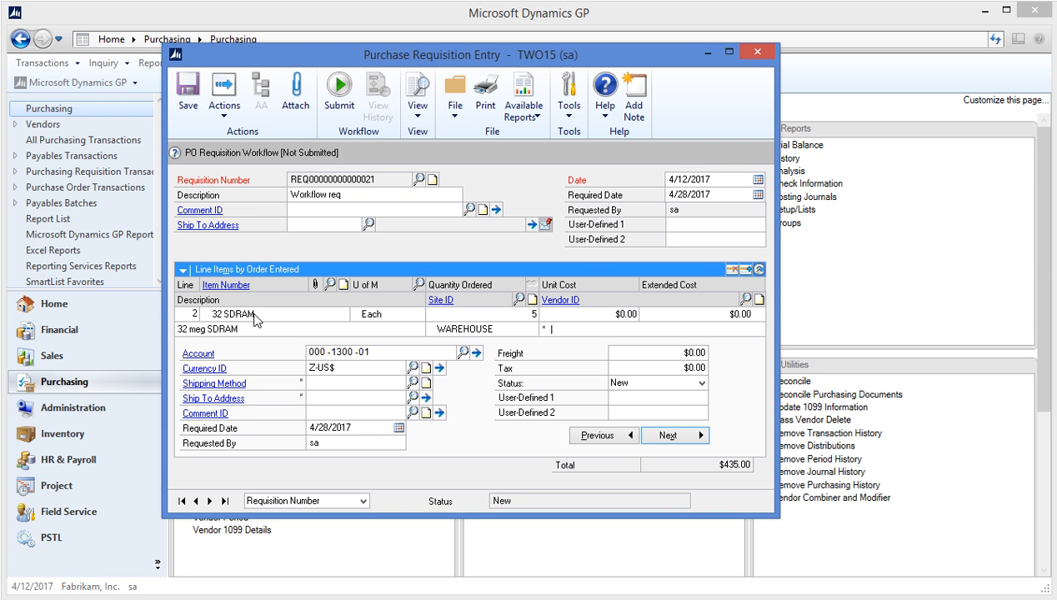
{"action": "type", "text": "OF"}
{"action": "key", "text": "Tab"}
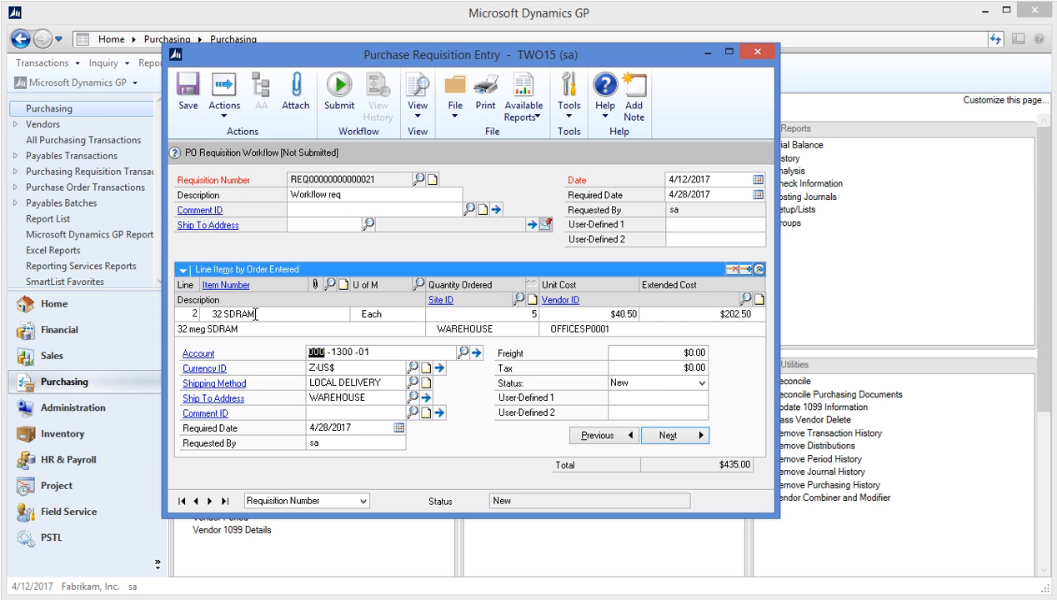
{"action": "left_click", "coordinate": [318, 410]}
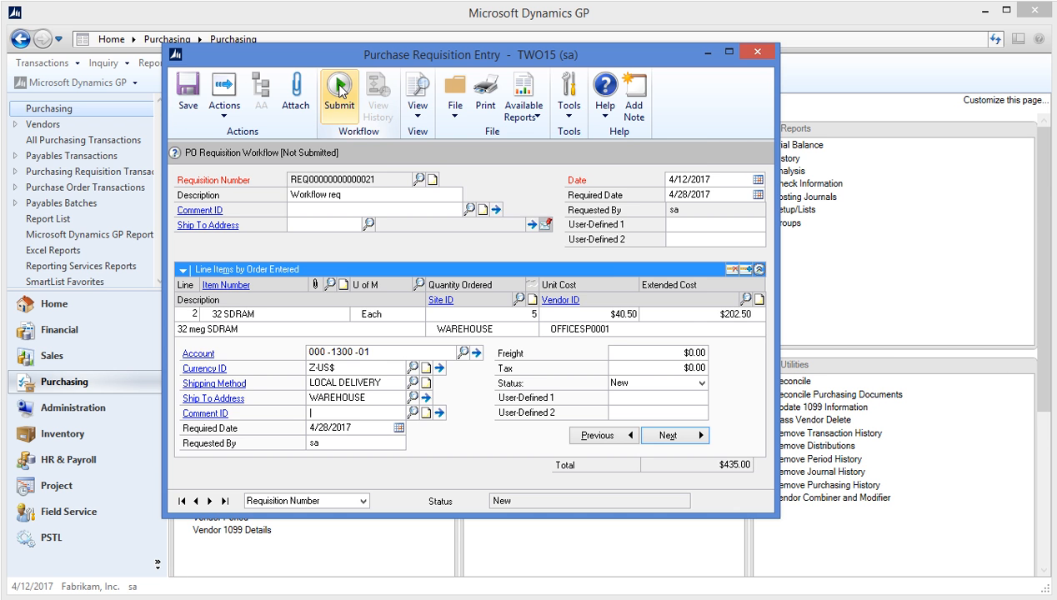
Step: Submit the requisition with comment 'Please approve soon., we need these by the end of the month.' and reload it
{"action": "left_click", "coordinate": [338, 87]}
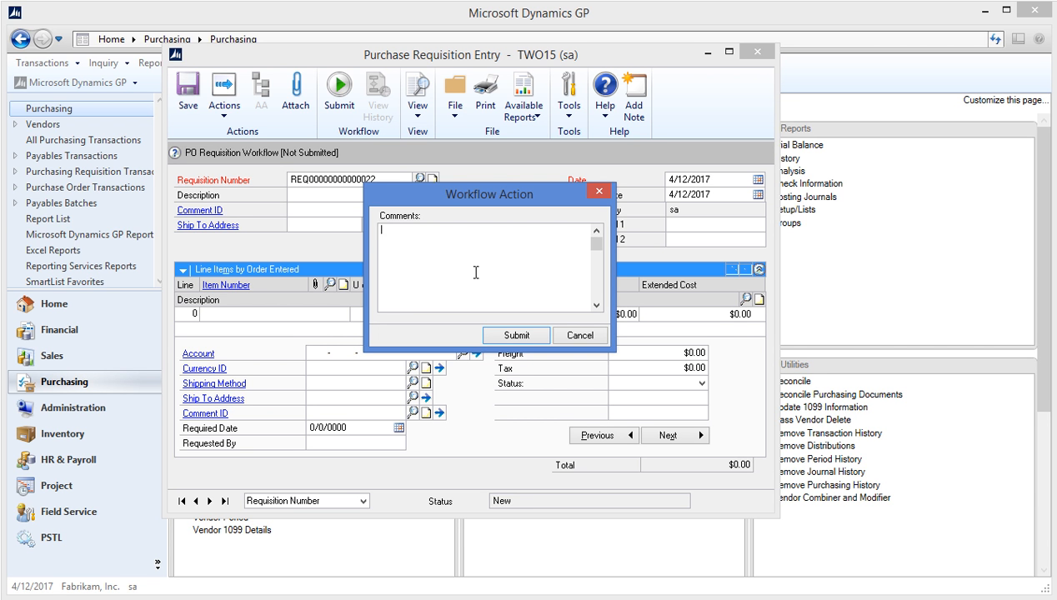
{"action": "type", "text": "Please approve soon., we need"}
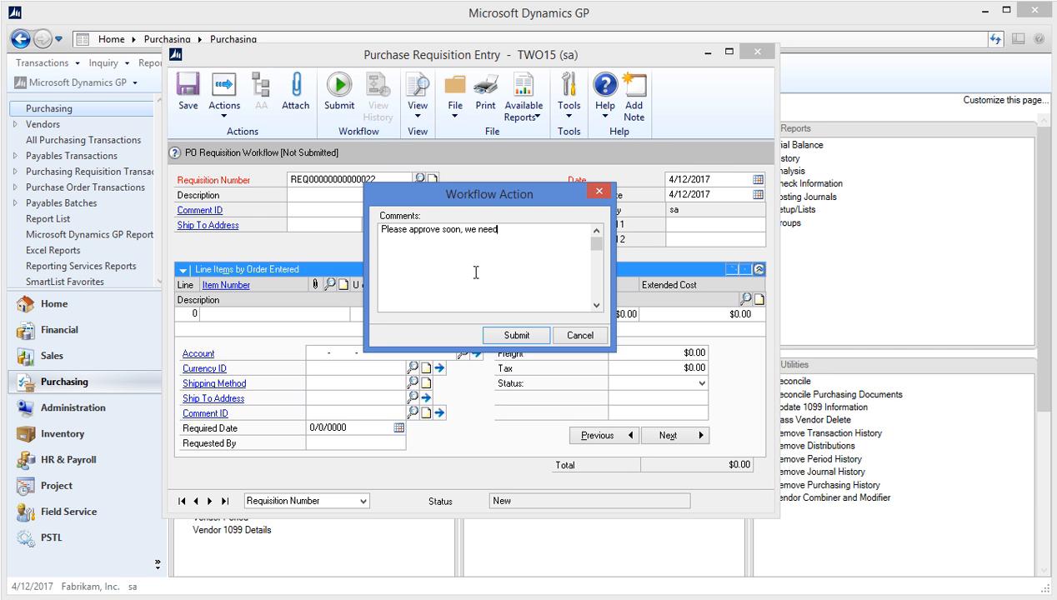
{"action": "type", "text": " these by the end of the month."}
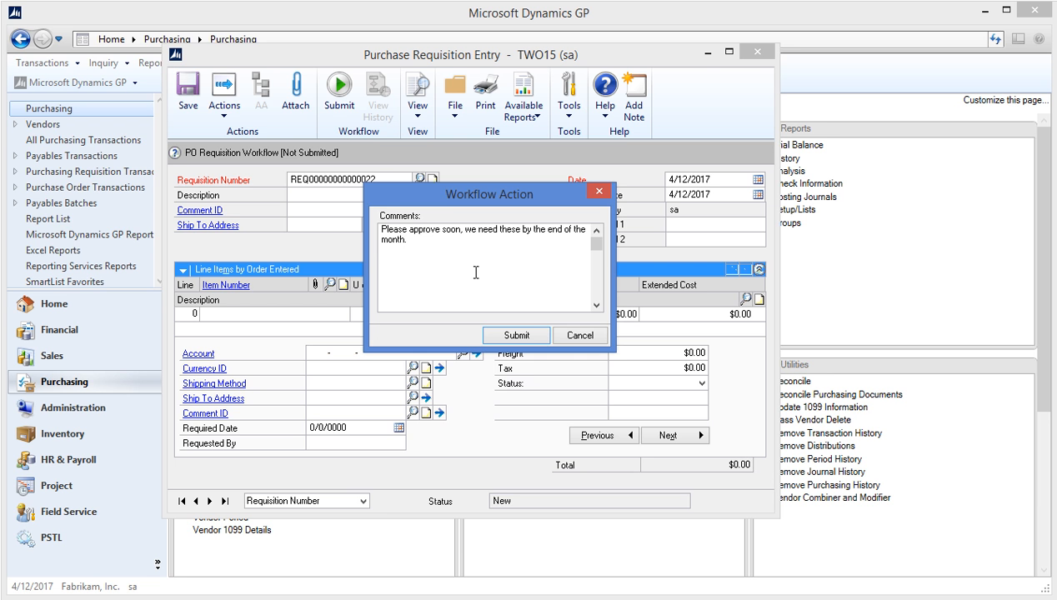
{"action": "left_click", "coordinate": [505, 336]}
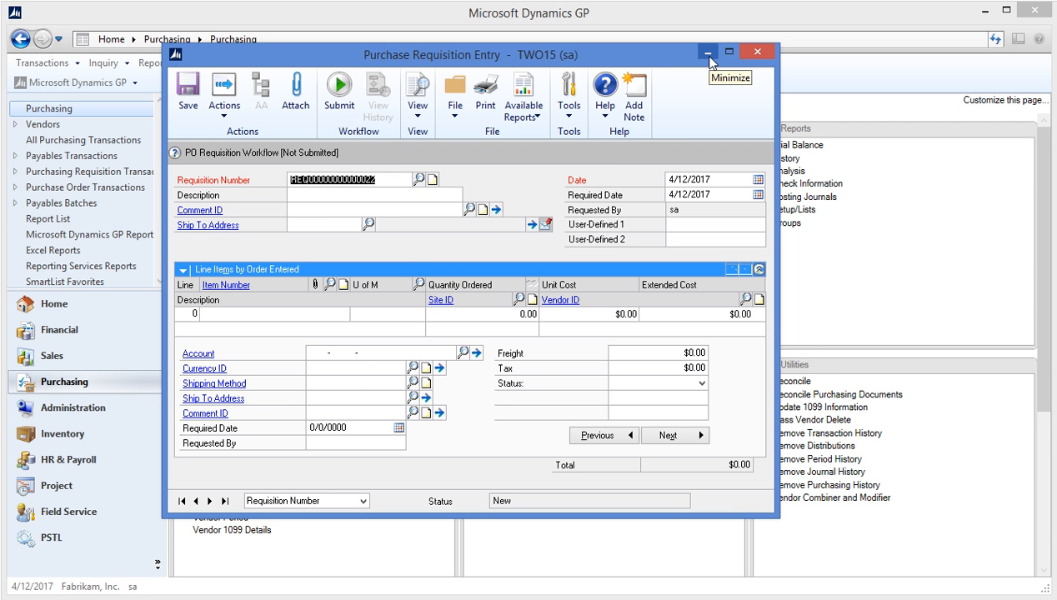
{"action": "left_click", "coordinate": [225, 501]}
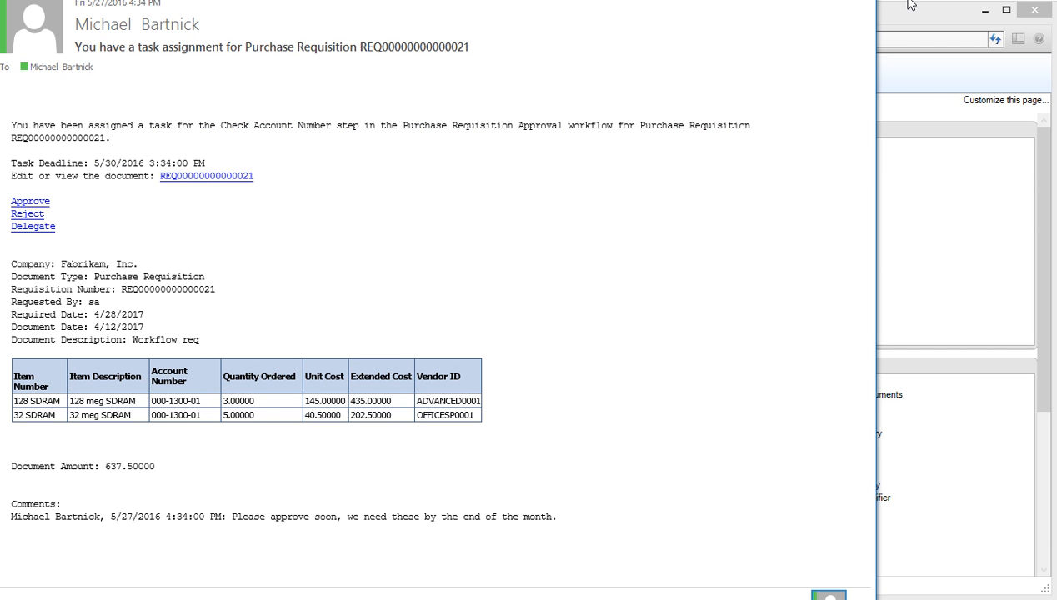
{"action": "left_click_drag", "start_coordinate": [534, 0], "coordinate": [546, 44]}
{"action": "left_click_drag", "start_coordinate": [789, 8], "coordinate": [785, 5]}
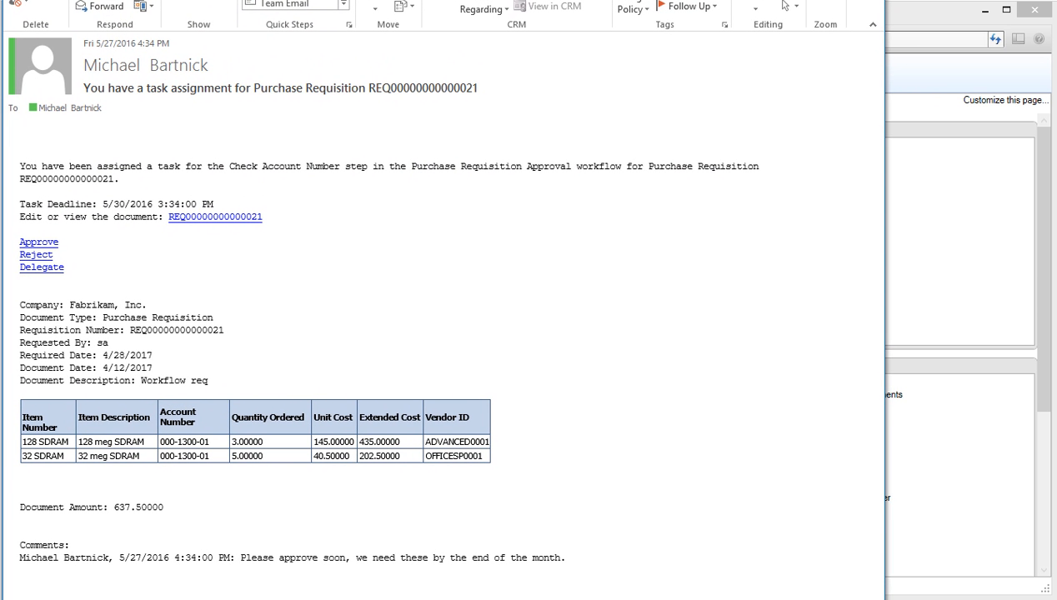
{"action": "left_click_drag", "start_coordinate": [534, 6], "coordinate": [532, 0]}
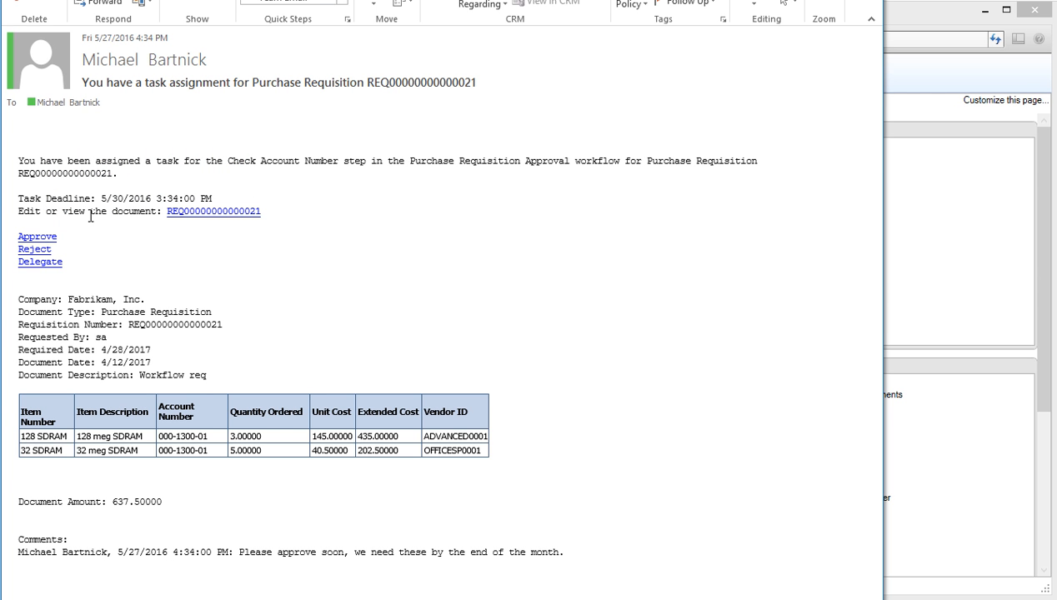
{"action": "left_click", "coordinate": [47, 239]}
{"action": "left_click_drag", "start_coordinate": [518, 98], "coordinate": [367, 124]}
{"action": "left_click_drag", "start_coordinate": [774, 248], "coordinate": [532, 245]}
{"action": "left_click_drag", "start_coordinate": [326, 124], "coordinate": [407, 119]}
{"action": "left_click", "coordinate": [388, 279]}
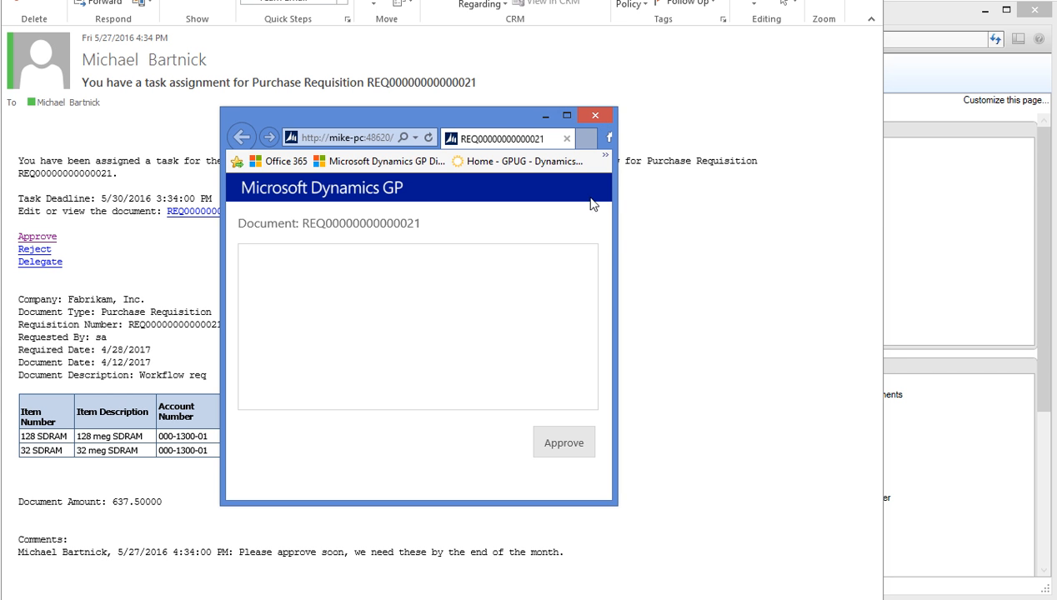
{"action": "left_click", "coordinate": [596, 116]}
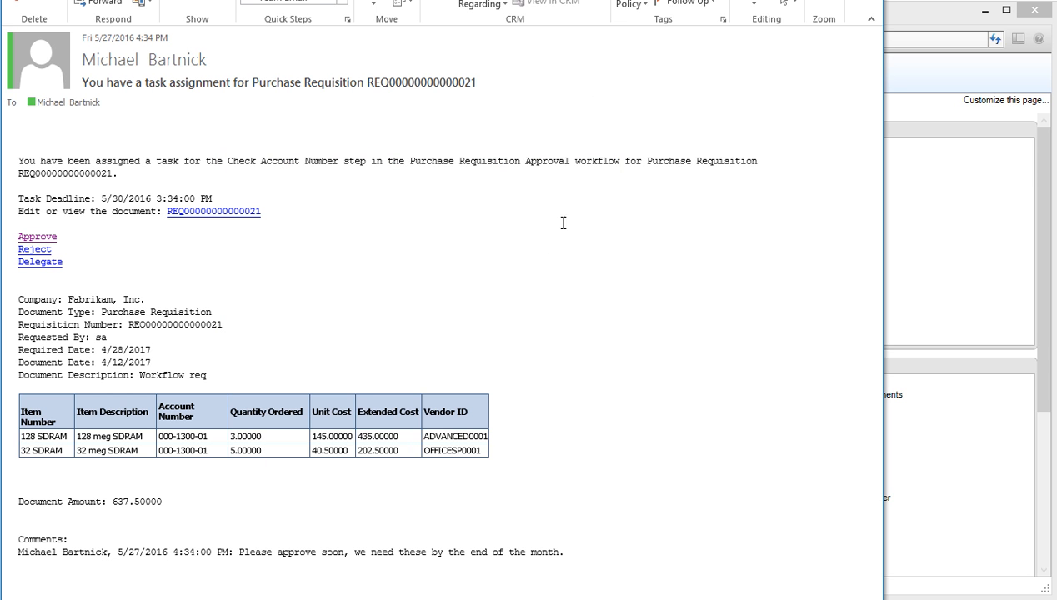
{"action": "left_click", "coordinate": [36, 267]}
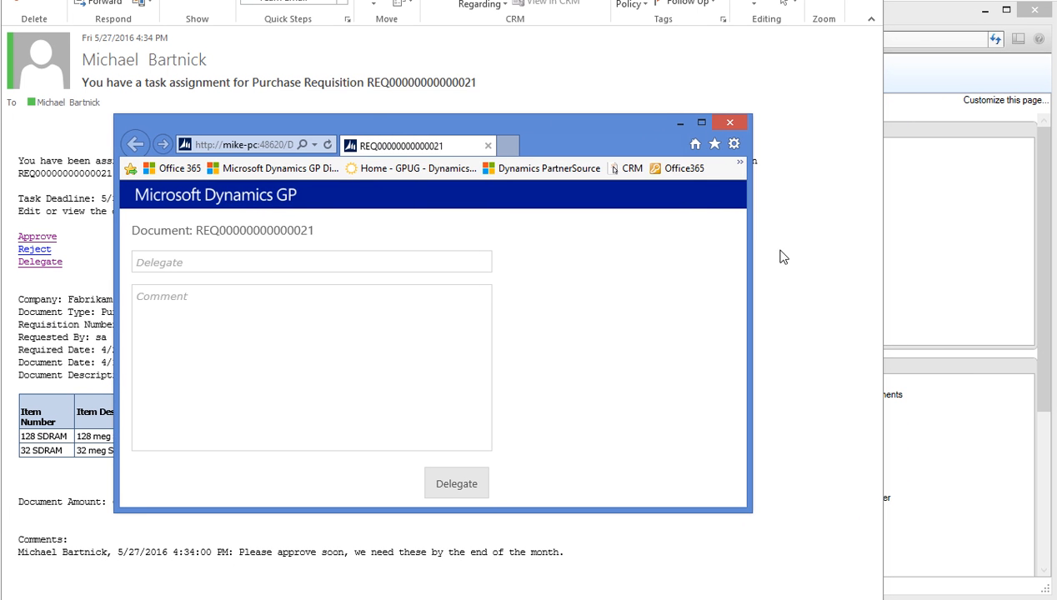
{"action": "left_click_drag", "start_coordinate": [749, 234], "coordinate": [526, 239]}
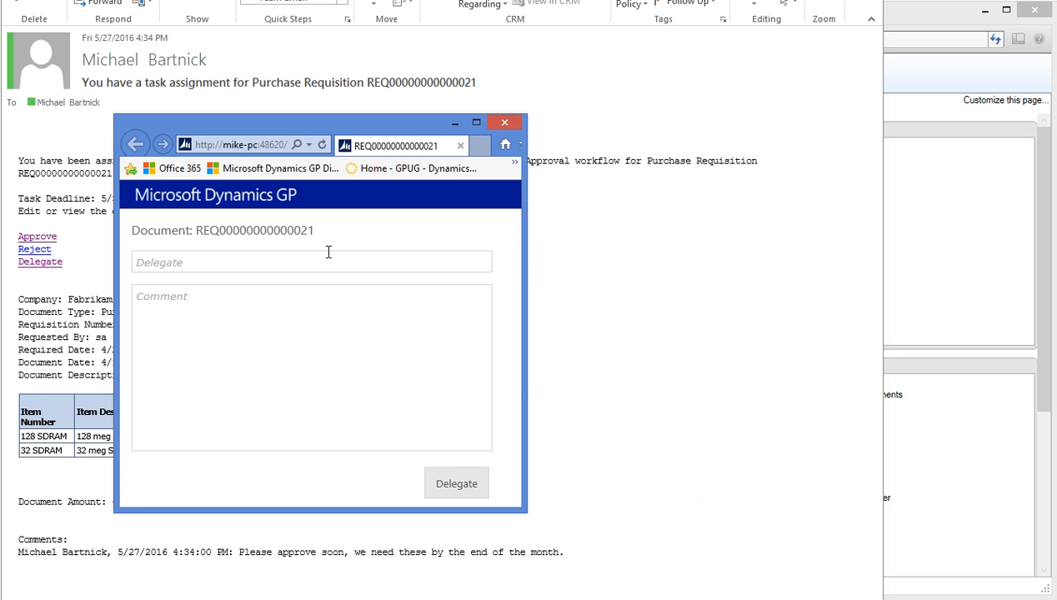
{"action": "left_click", "coordinate": [208, 262]}
{"action": "type", "text": "adam"}
{"action": "key", "text": "Tab"}
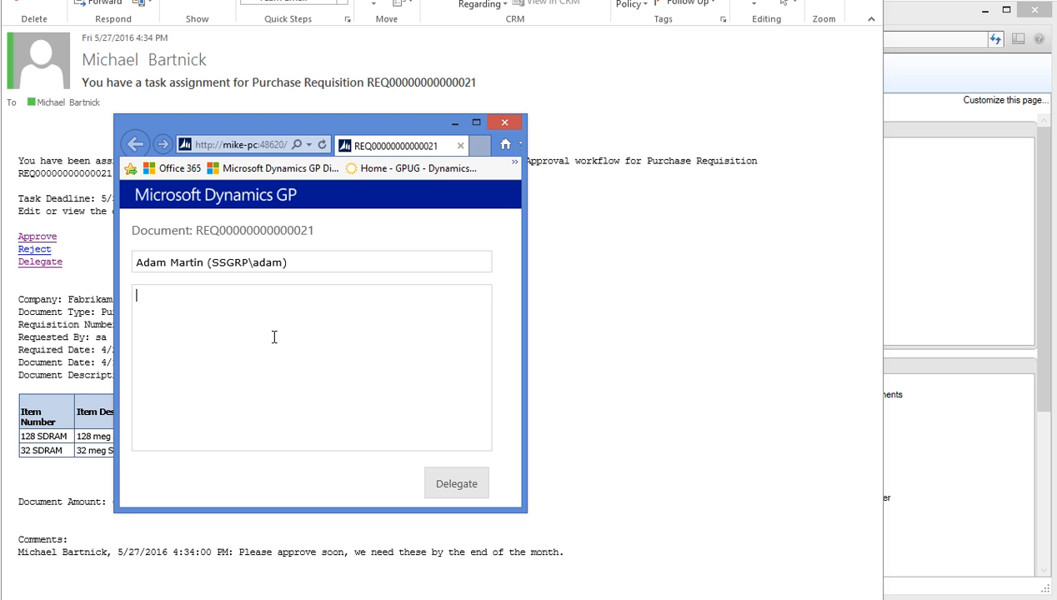
Step: Submit the delegation with comment 'Take a look at this for approval... this is a webinar by the way.'
{"action": "type", "text": "Take a look at this for approval"}
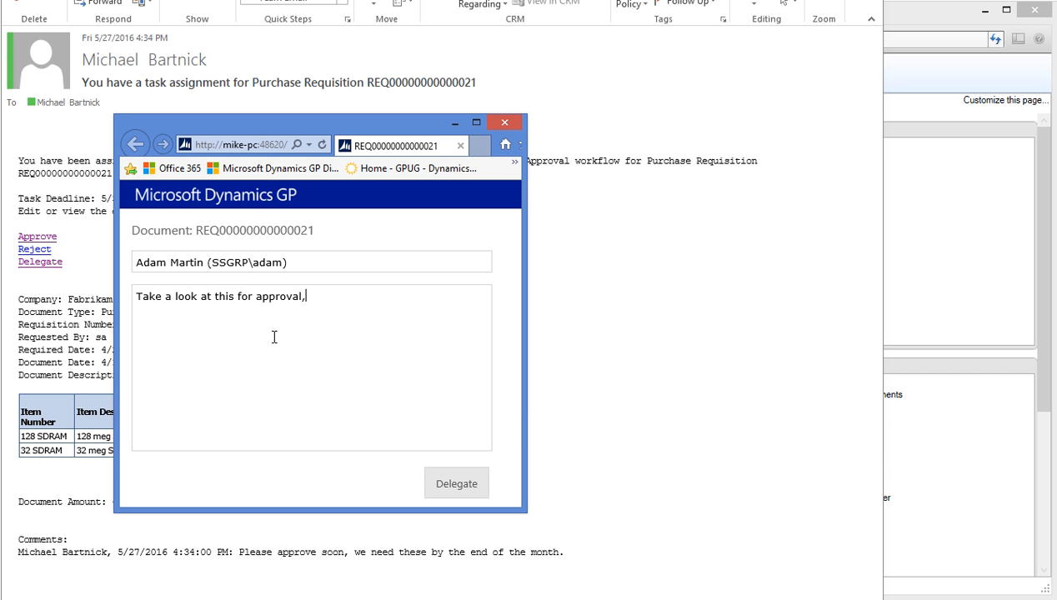
{"action": "type", "text": "... "}
{"action": "type", "text": "the"}
{"action": "key", "text": "BackSpace"}
{"action": "type", "text": "is is a webinar"}
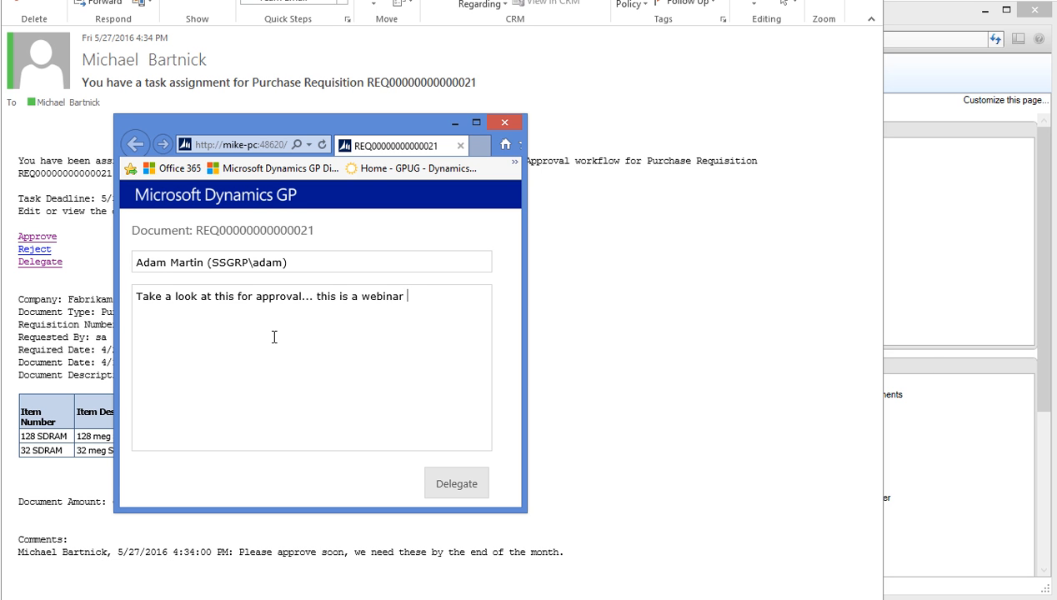
{"action": "type", "text": " by the way."}
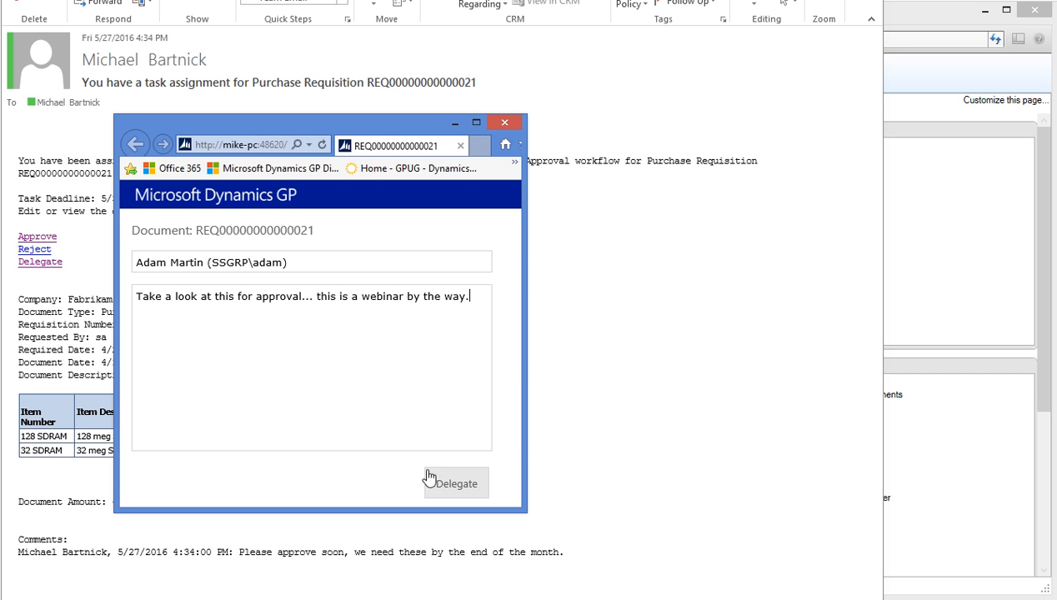
{"action": "left_click", "coordinate": [451, 487]}
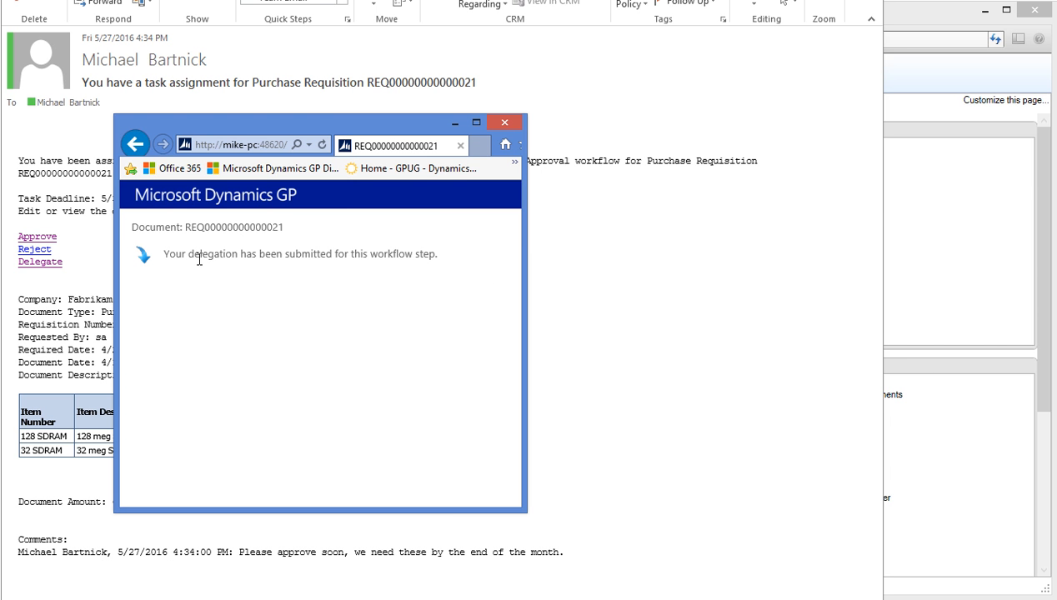
{"action": "left_click", "coordinate": [505, 124]}
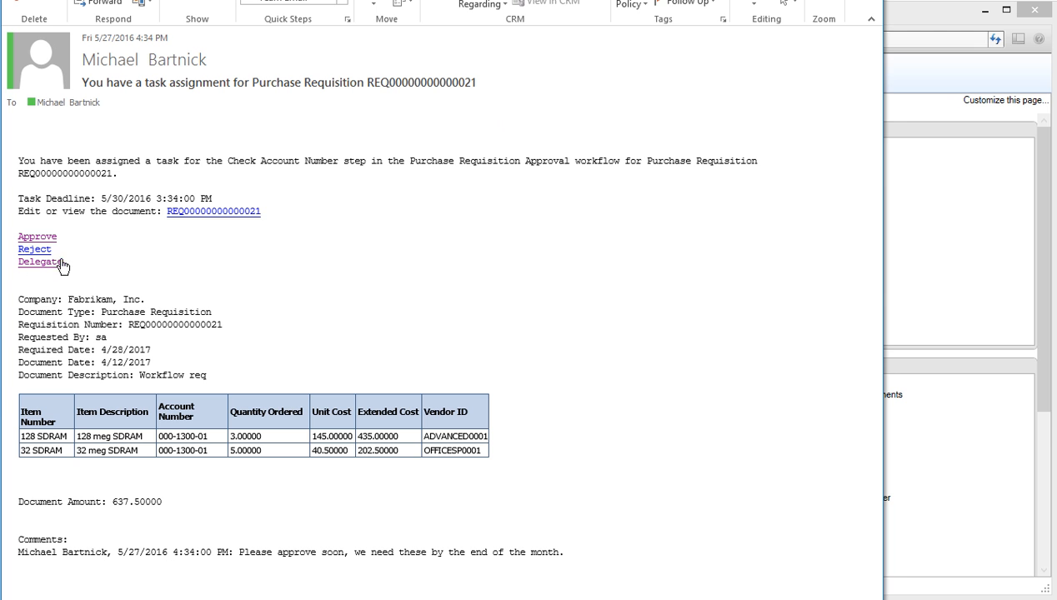
Step: Check the approval page from the requisition task email, then close the email back to the inbox
{"action": "left_click", "coordinate": [37, 240]}
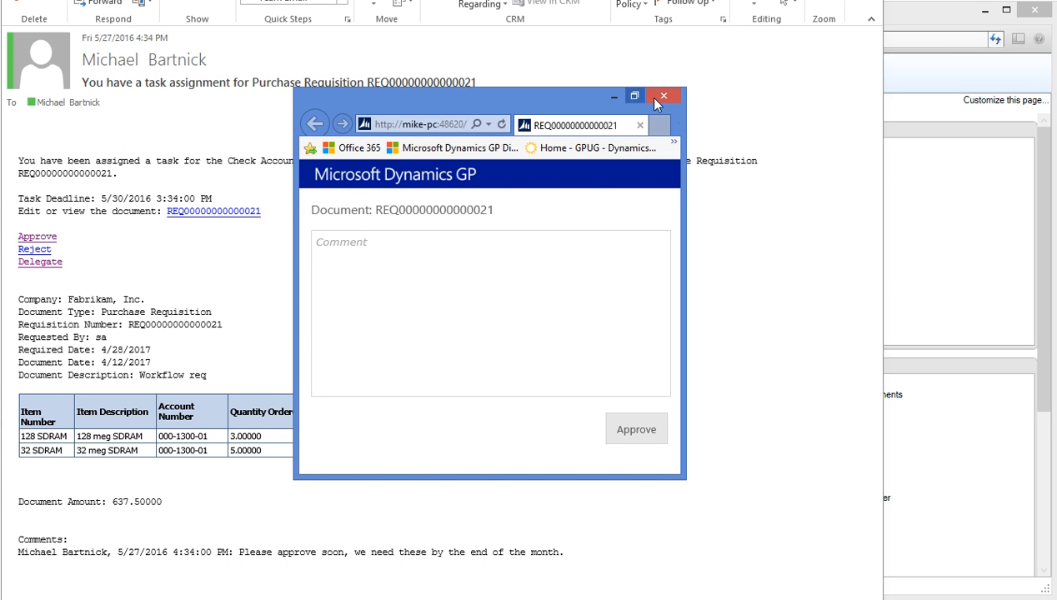
{"action": "left_click", "coordinate": [615, 98]}
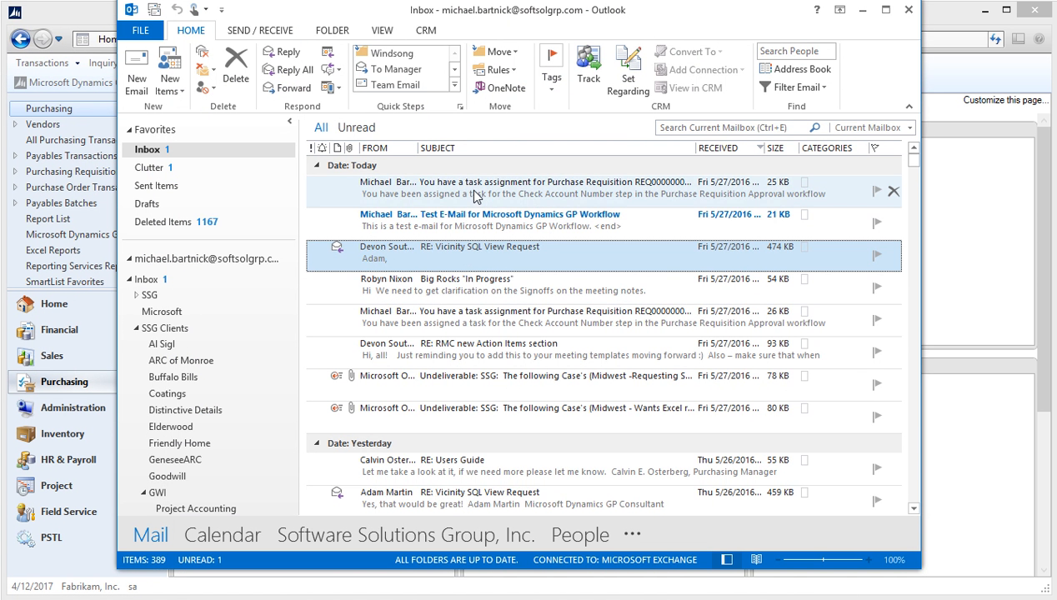
{"action": "double_click", "coordinate": [474, 191]}
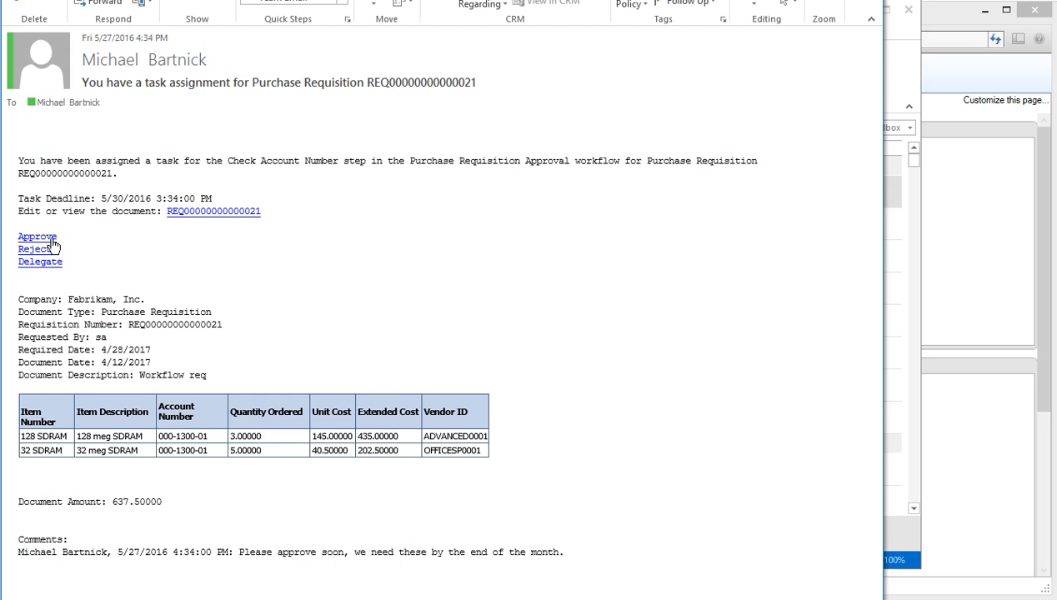
{"action": "left_click", "coordinate": [52, 239]}
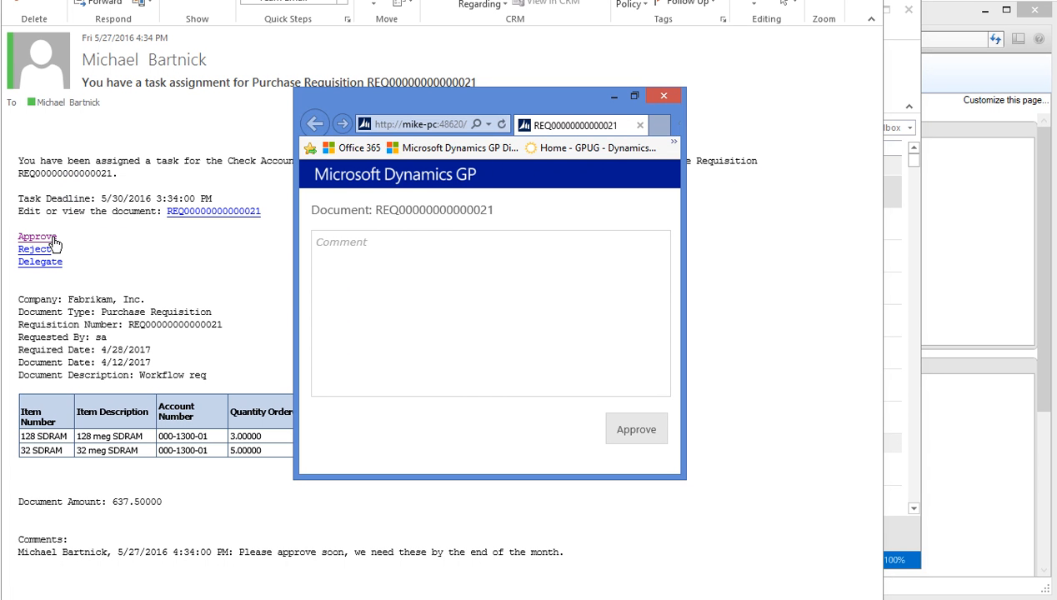
{"action": "left_click", "coordinate": [664, 97]}
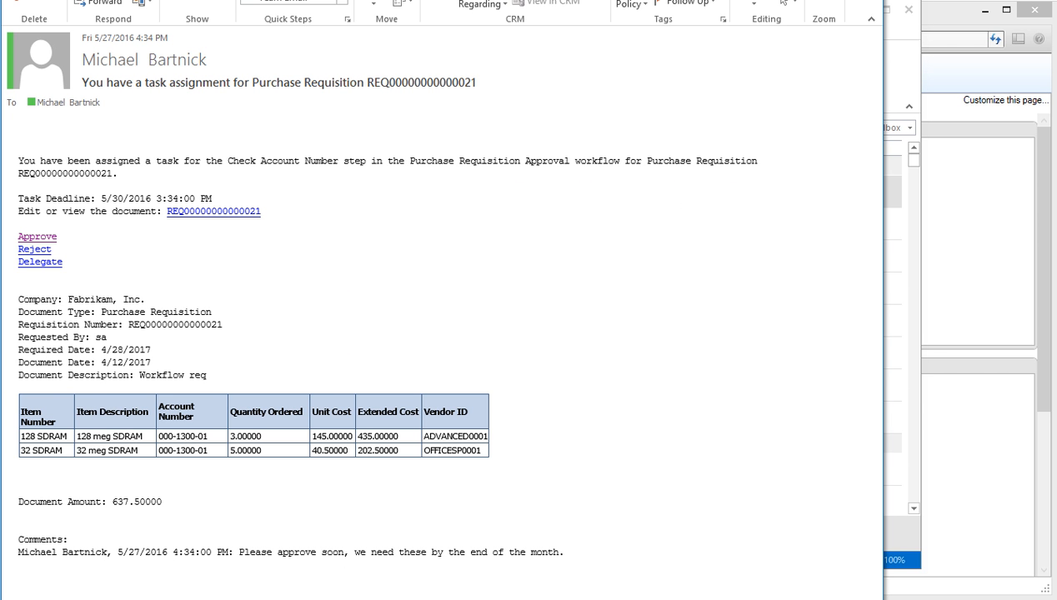
{"action": "key", "text": "Escape"}
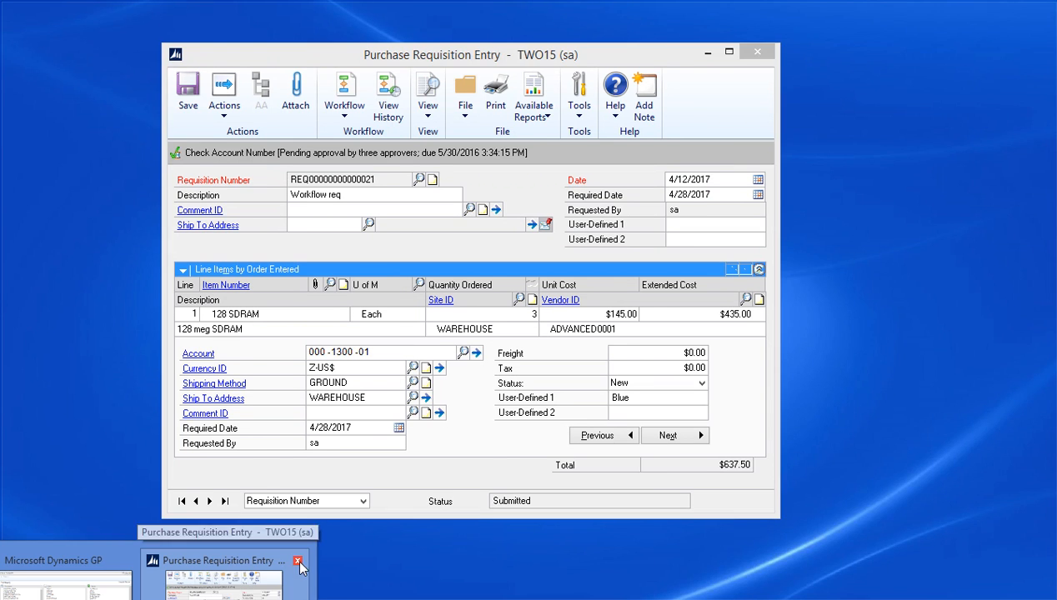
{"action": "left_click", "coordinate": [298, 560]}
{"action": "left_click", "coordinate": [196, 501]}
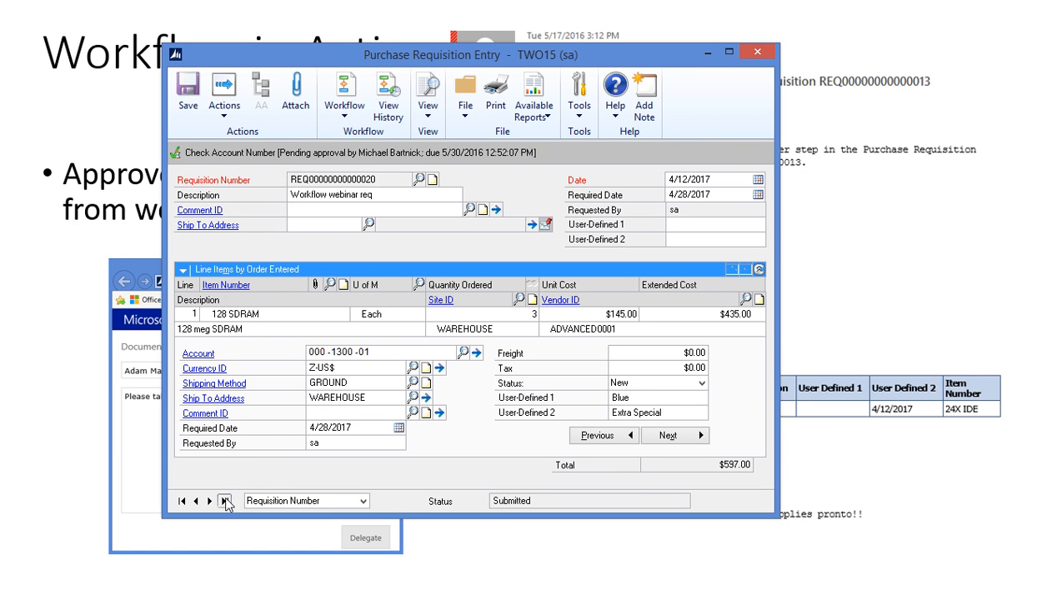
{"action": "left_click", "coordinate": [225, 501]}
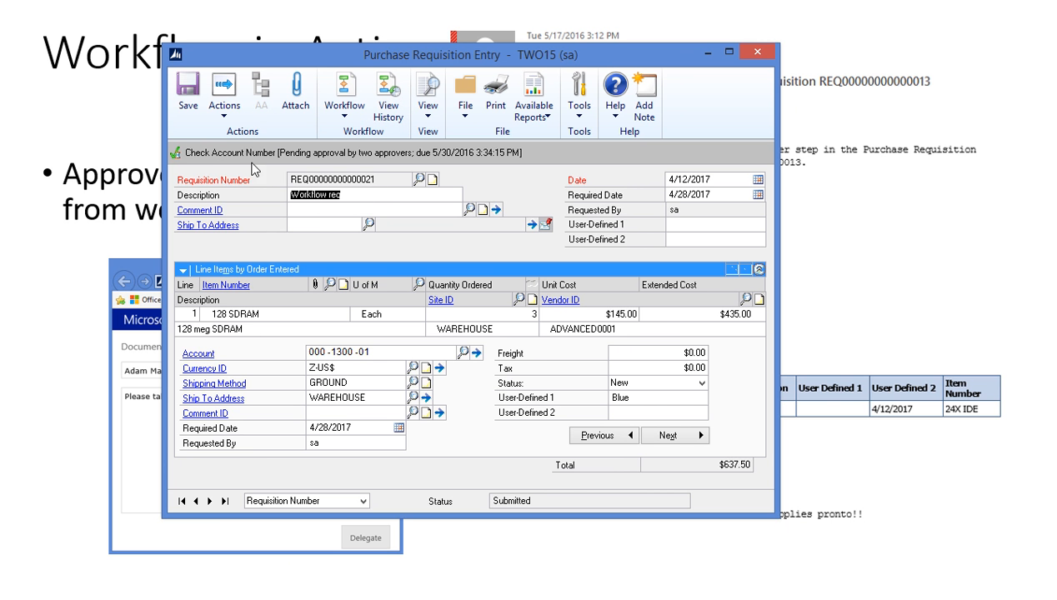
{"action": "left_click", "coordinate": [390, 106]}
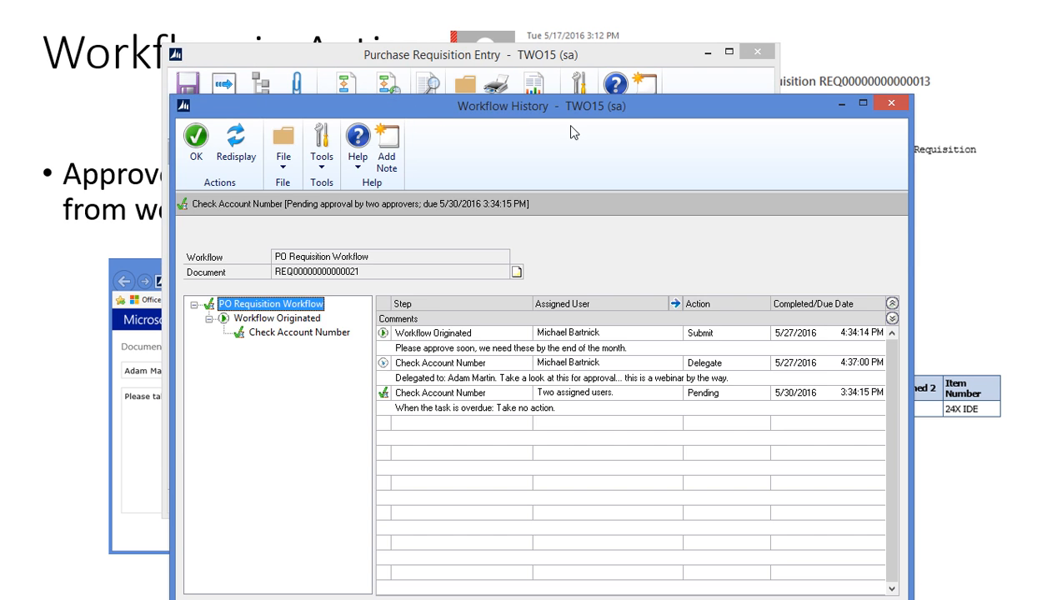
{"action": "left_click", "coordinate": [531, 342]}
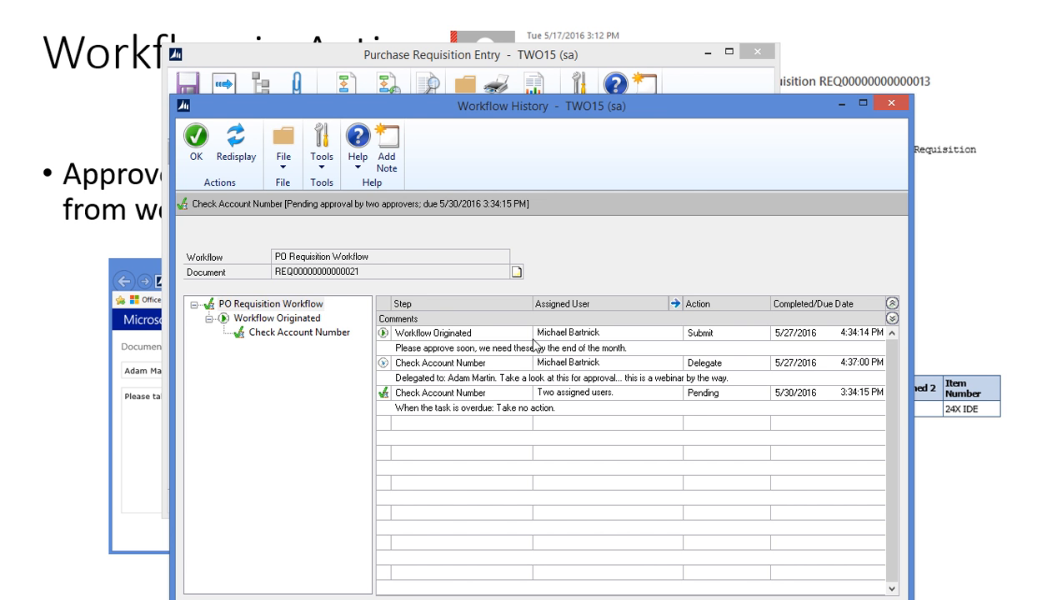
{"action": "left_click", "coordinate": [518, 374]}
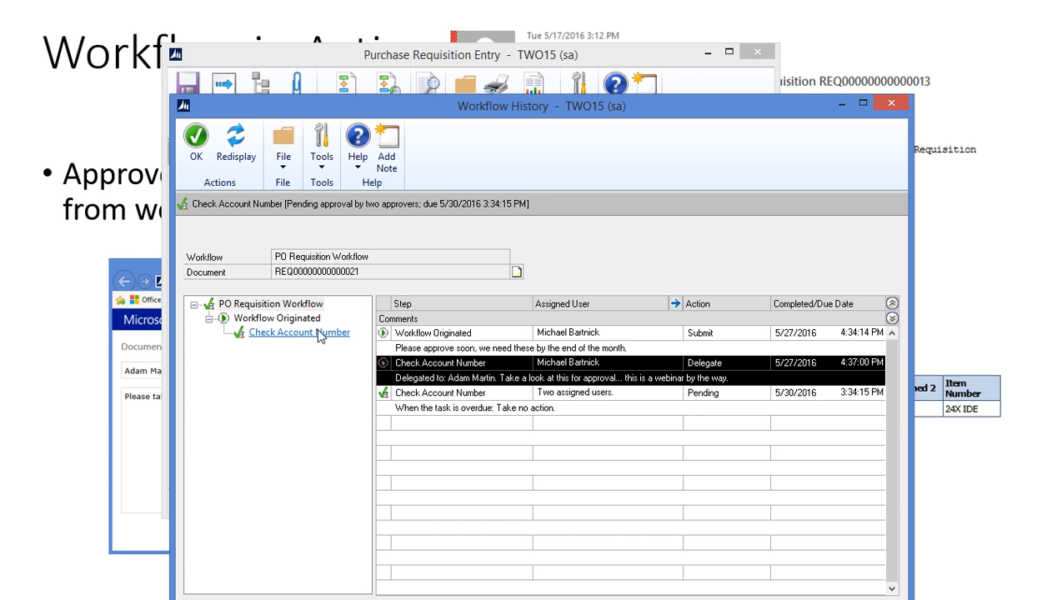
{"action": "left_click", "coordinate": [676, 303]}
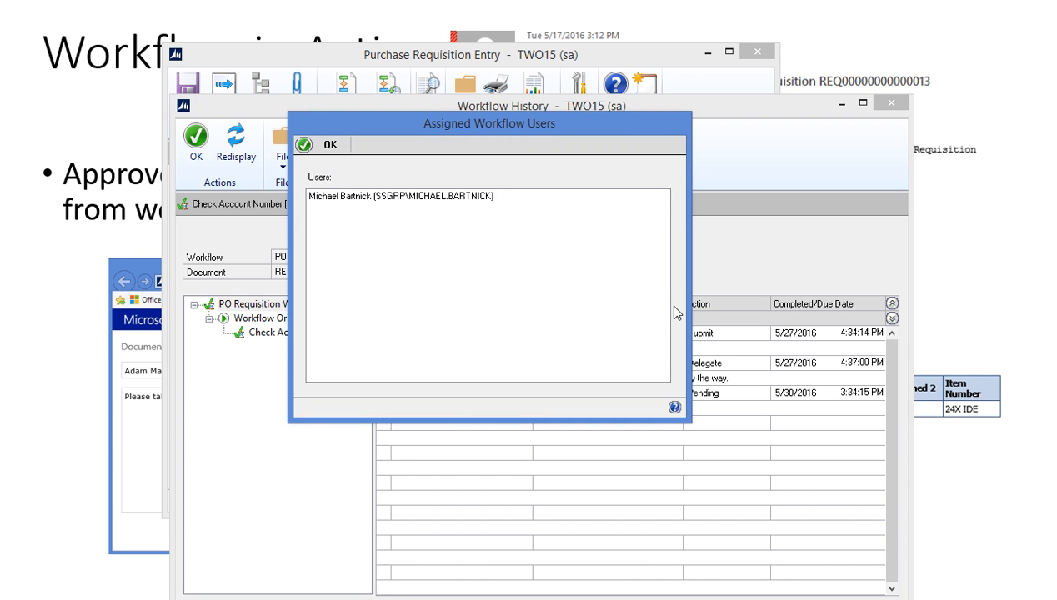
{"action": "key", "text": "Return"}
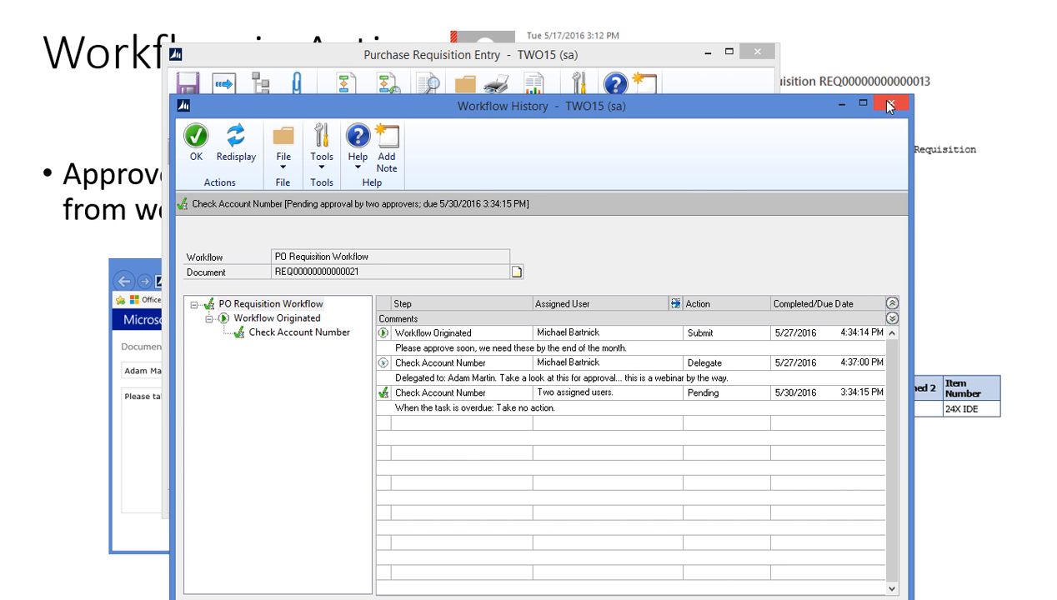
Step: Close the history and requisition entry windows, then advance the presentation slide
{"action": "left_click", "coordinate": [196, 138]}
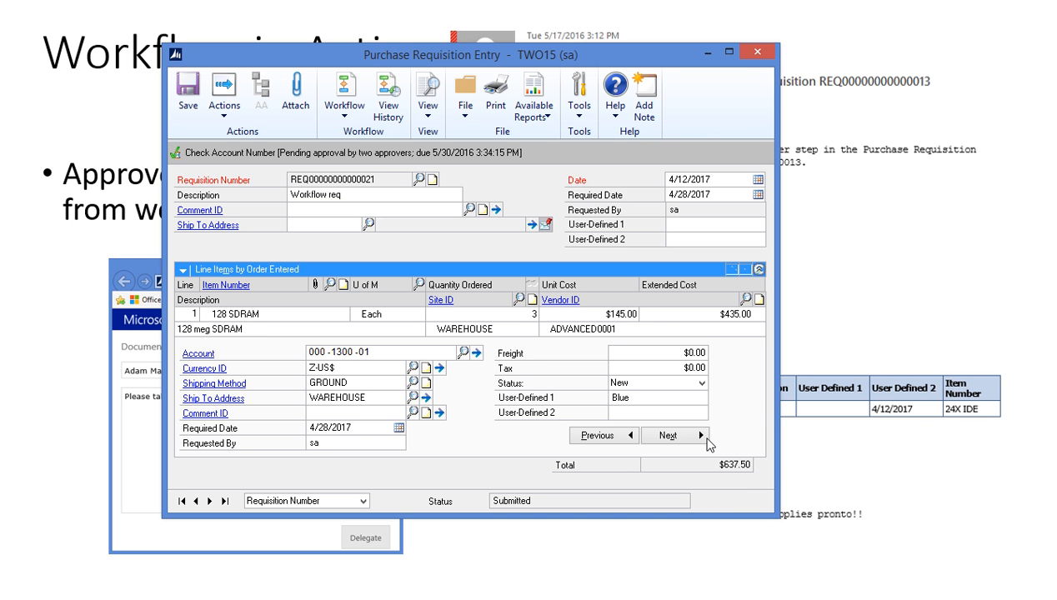
{"action": "left_click", "coordinate": [757, 55]}
{"action": "key", "text": "alt+Tab"}
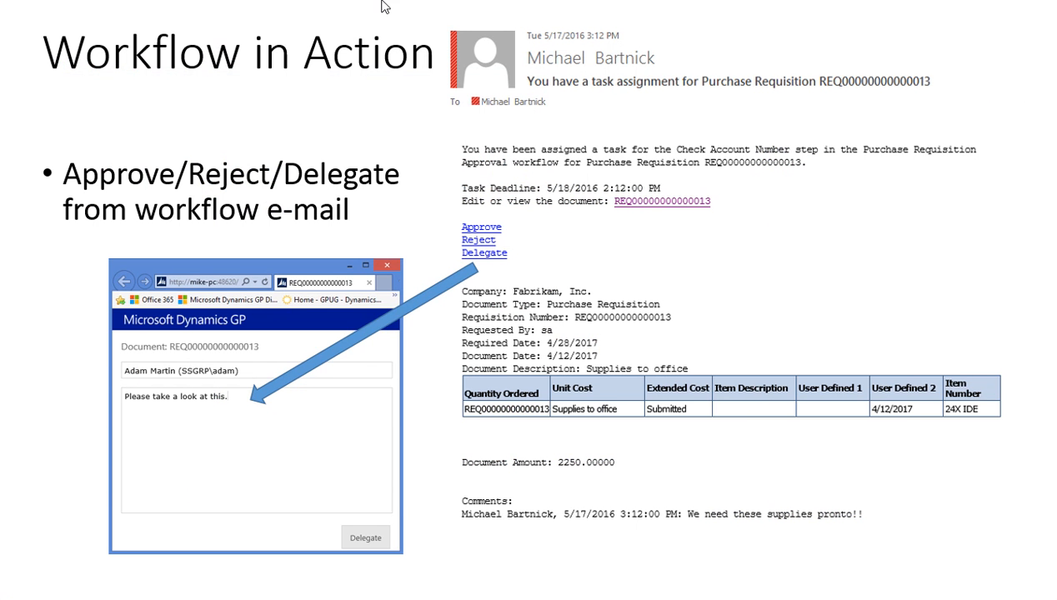
{"action": "left_click", "coordinate": [434, 465]}
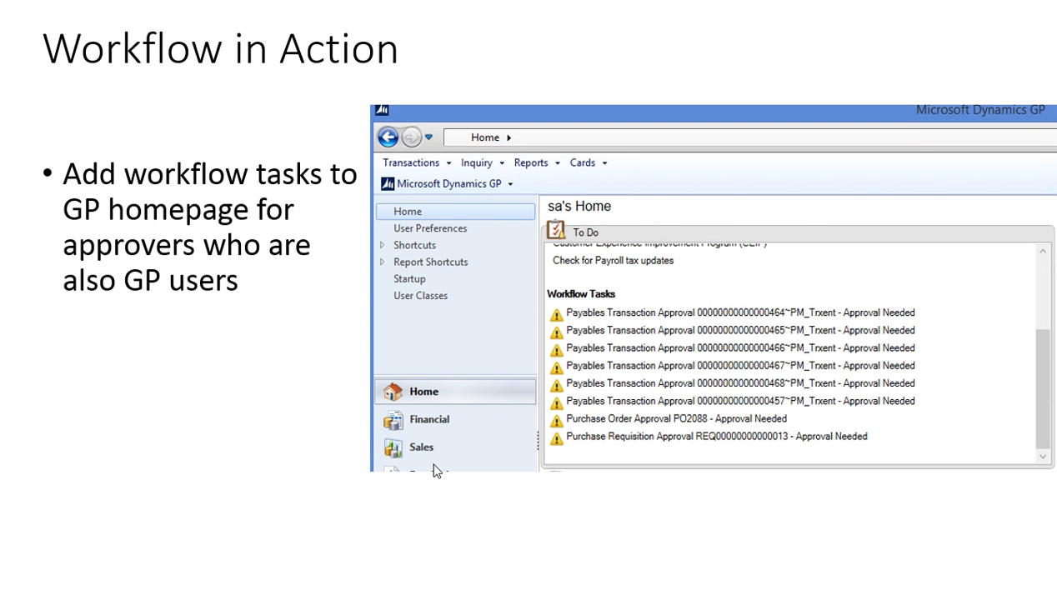